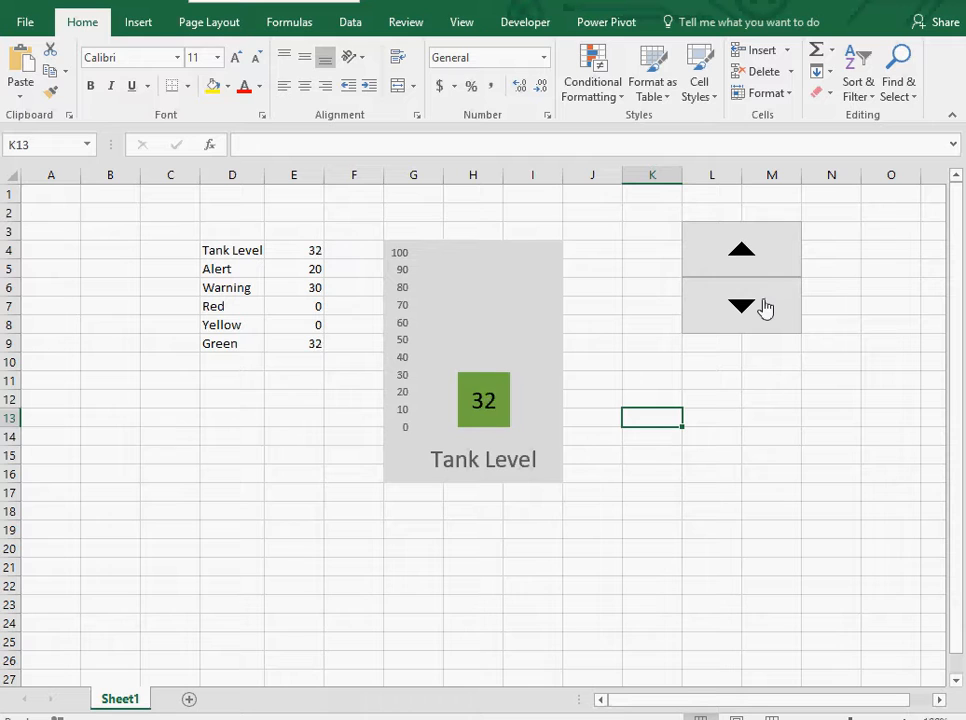
Step the tank level down and up with the spin buttons to demonstrate the existing gauge chart.
{"action": "left_click", "coordinate": [763, 303]}
{"action": "left_click", "coordinate": [763, 303]}
{"action": "left_click_drag", "start_coordinate": [765, 307], "coordinate": [765, 307]}
{"action": "left_click", "coordinate": [765, 307]}
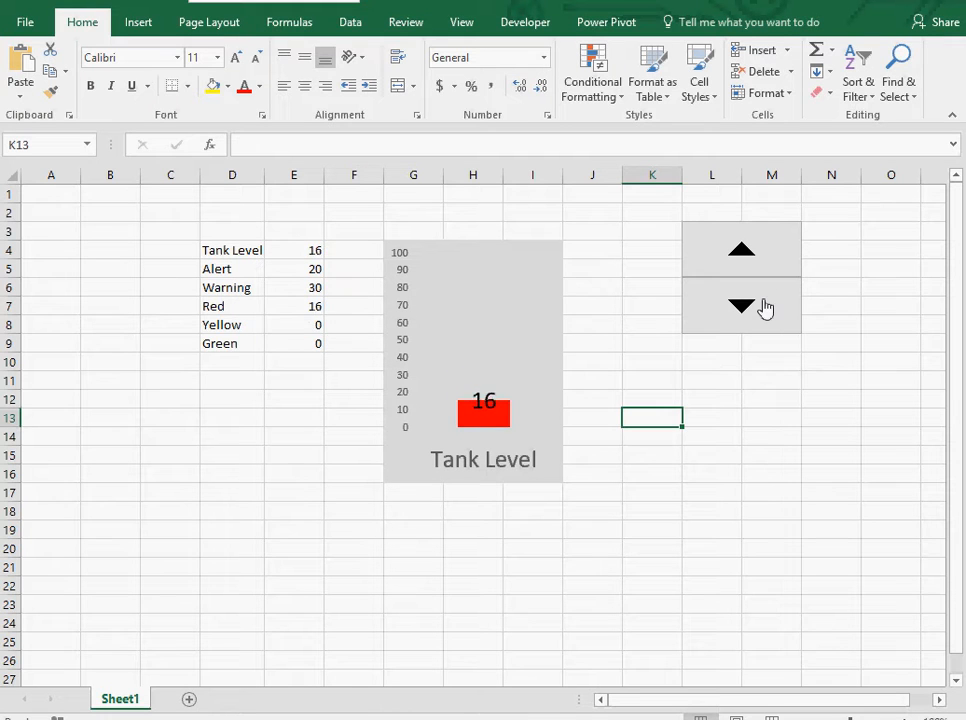
{"action": "left_click", "coordinate": [763, 312]}
{"action": "left_click_drag", "start_coordinate": [742, 249], "coordinate": [752, 252]}
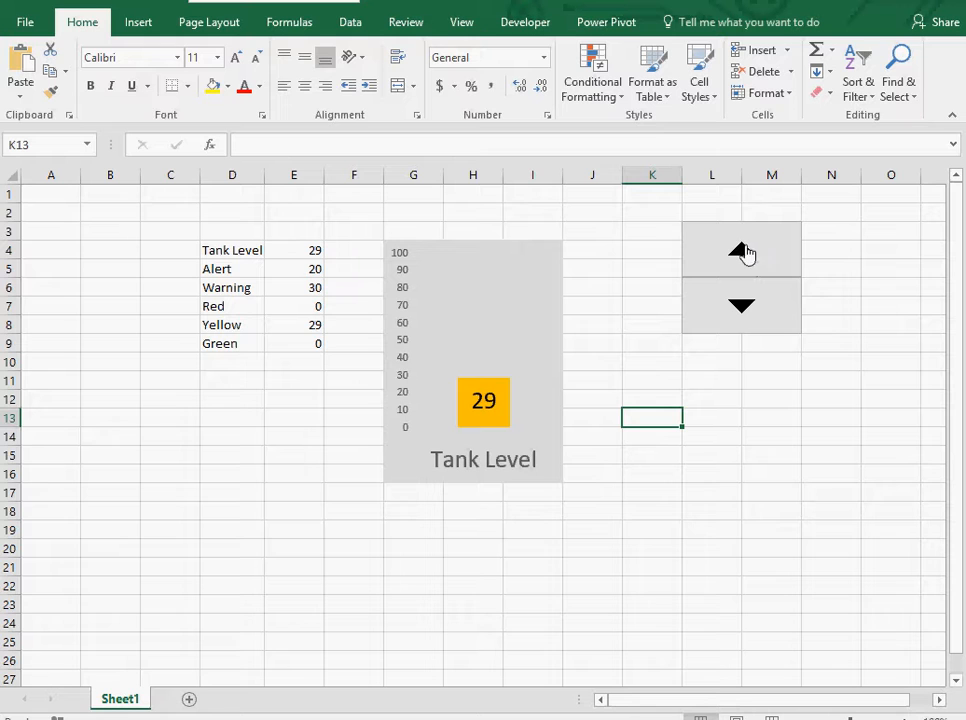
Delete the existing tank level chart.
{"action": "left_click", "coordinate": [530, 261]}
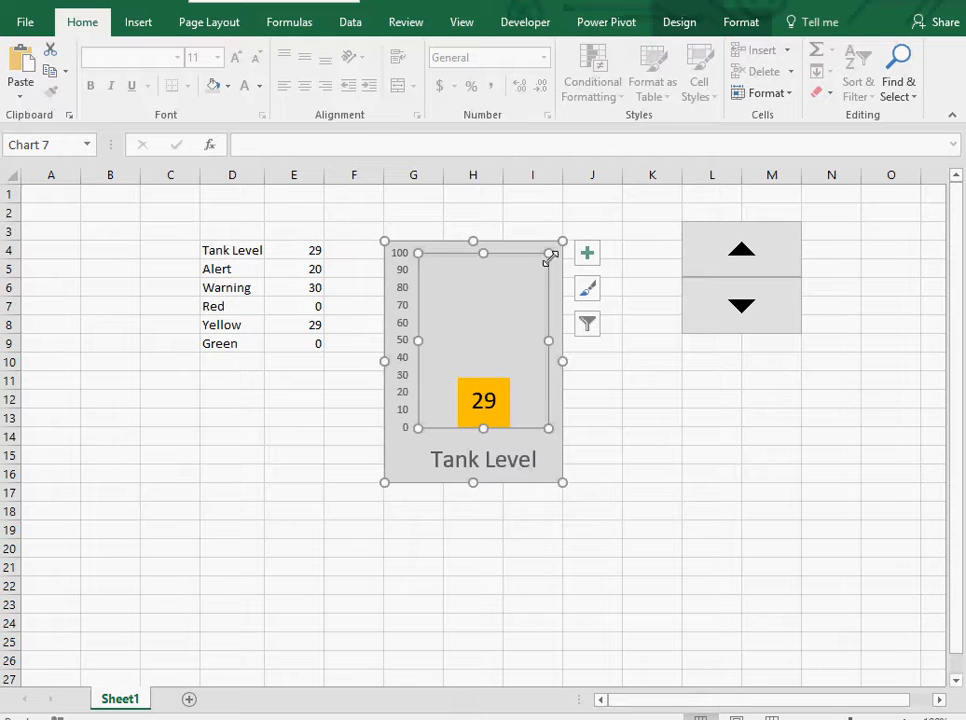
{"action": "left_click", "coordinate": [556, 251]}
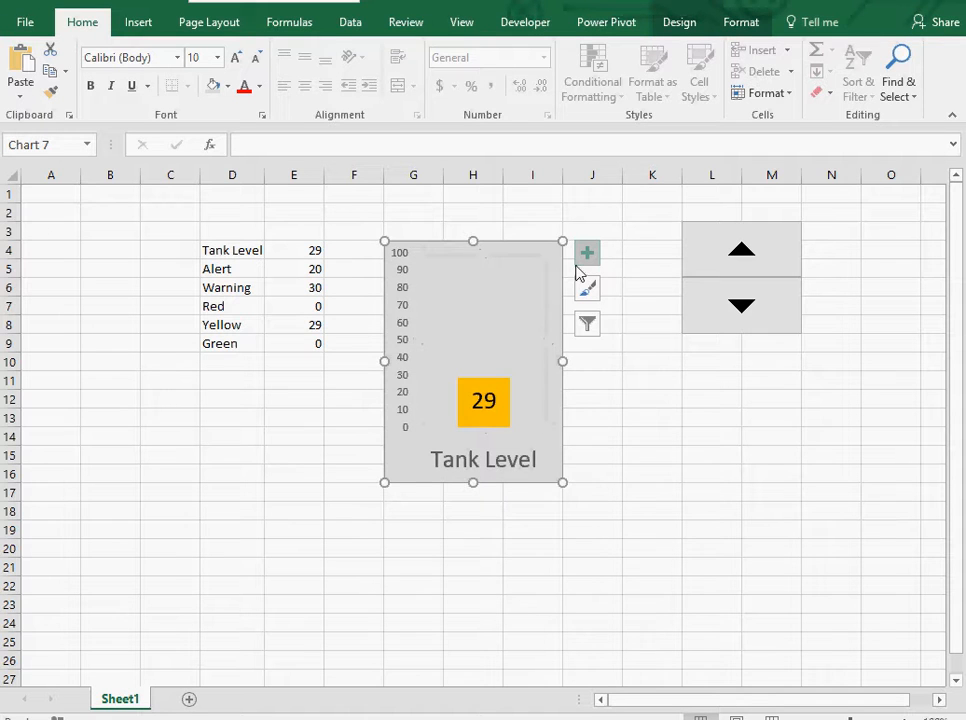
{"action": "key", "text": "Delete"}
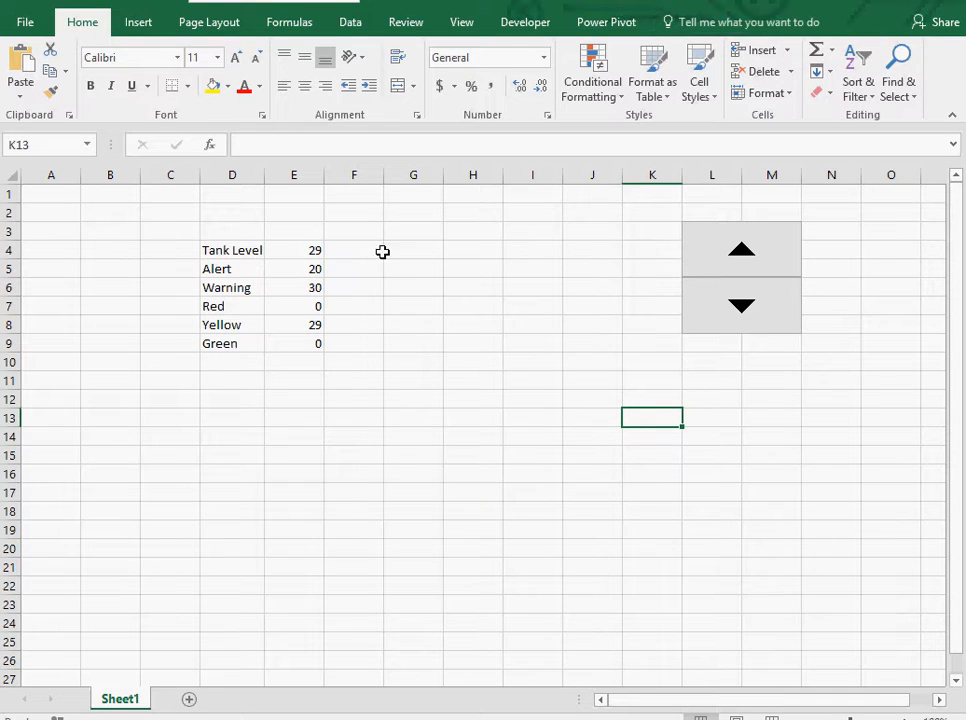
Clear E4:E10 and enter Tank Level 50, Alert 20 and Warning 30.
{"action": "left_click_drag", "start_coordinate": [291, 255], "coordinate": [288, 359]}
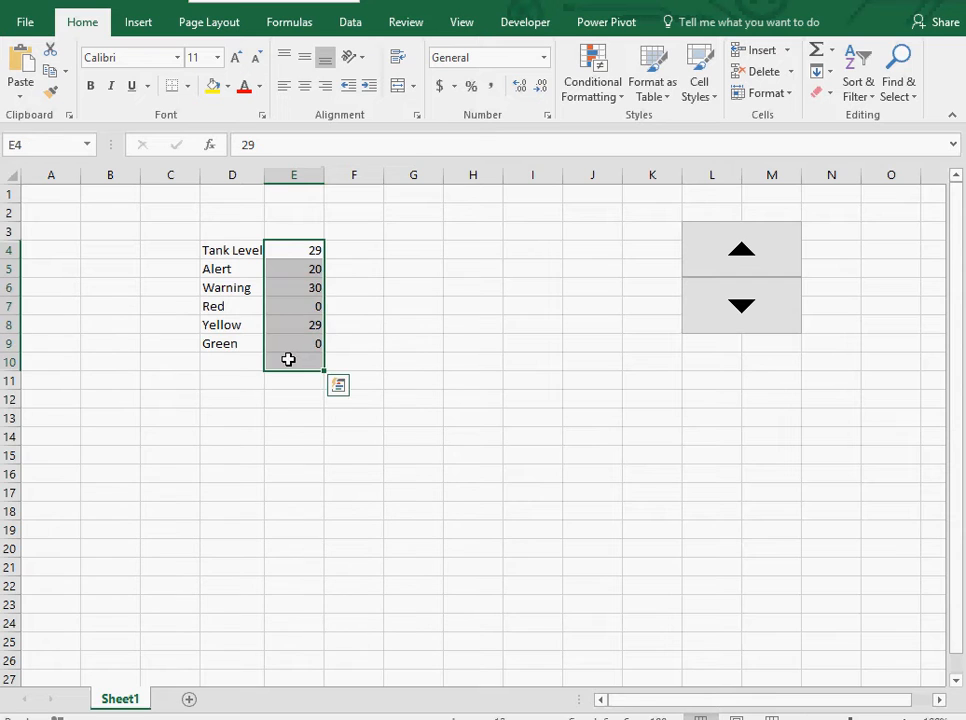
{"action": "key", "text": "Delete"}
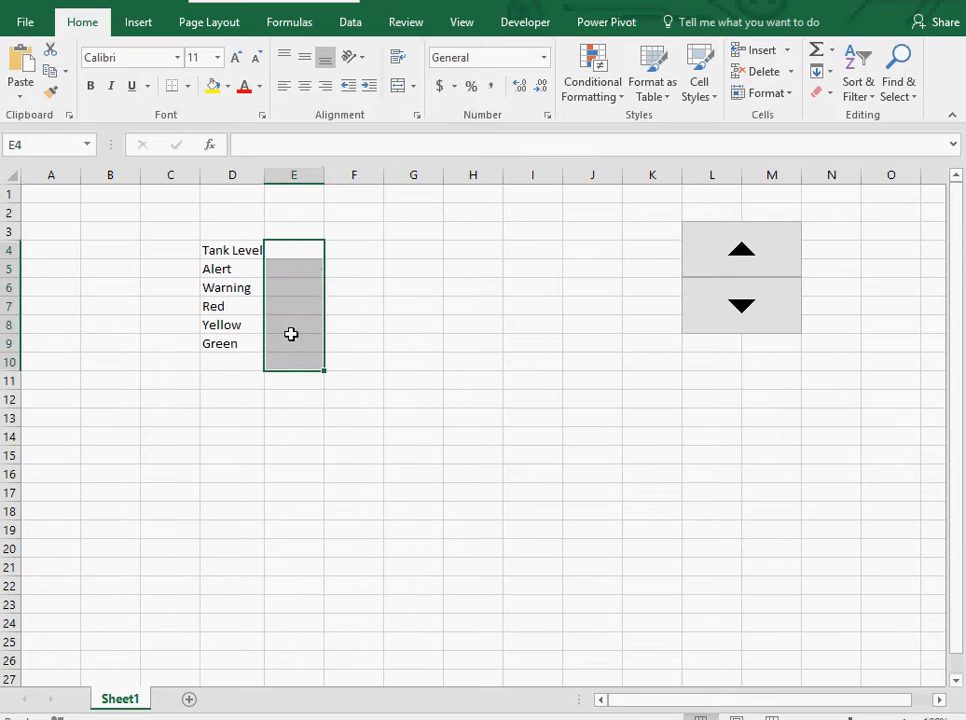
{"action": "left_click", "coordinate": [305, 252]}
{"action": "type", "text": "50"}
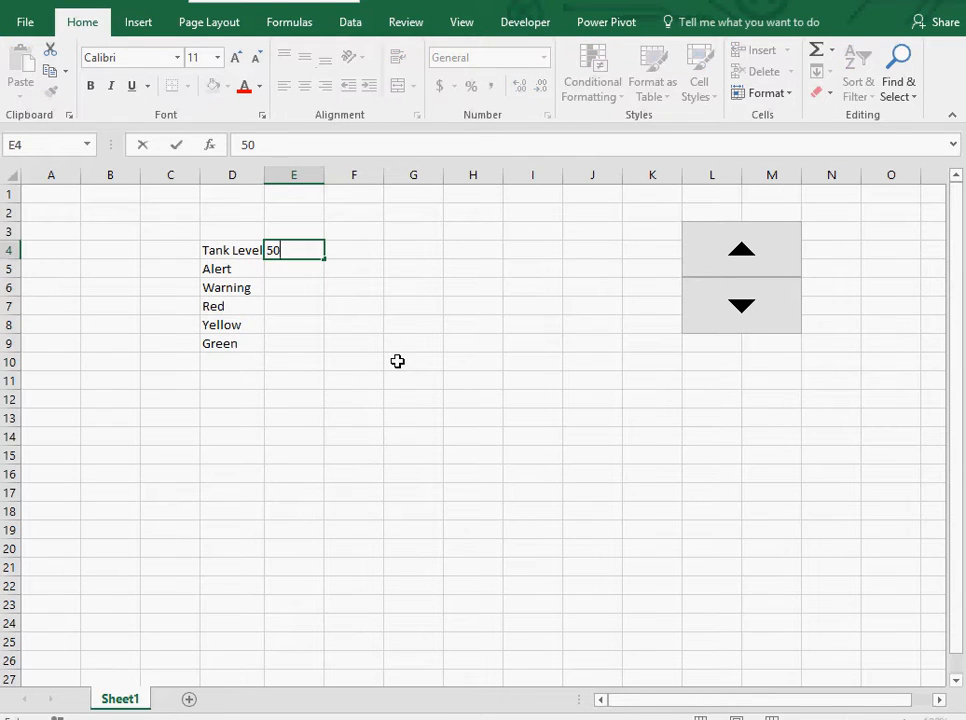
{"action": "key", "text": "Return"}
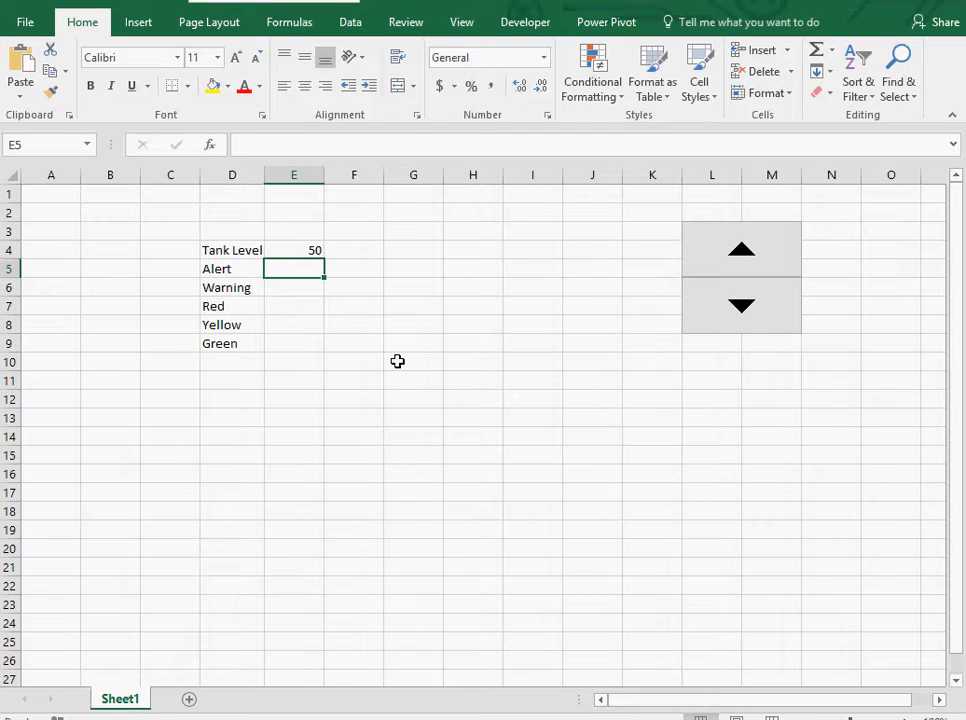
{"action": "type", "text": "20"}
{"action": "key", "text": "Return"}
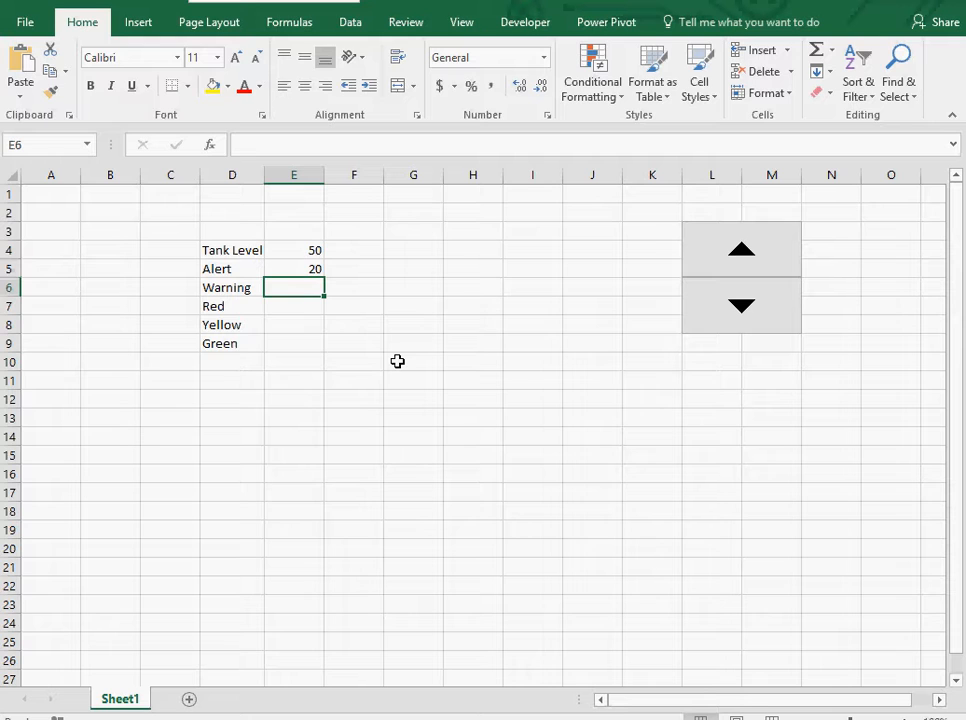
{"action": "type", "text": "30"}
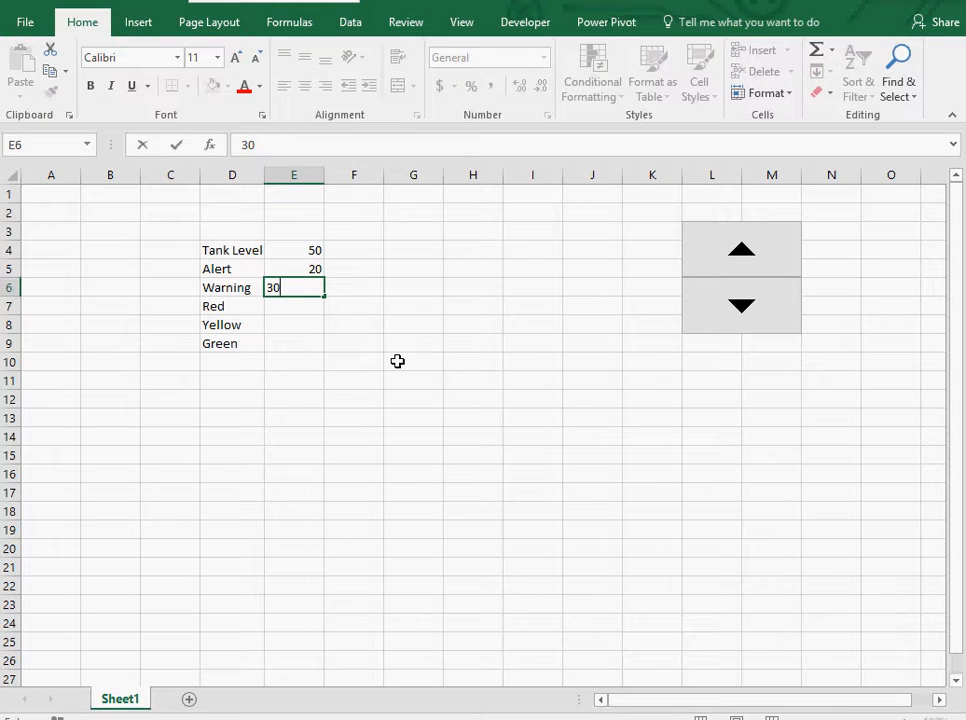
{"action": "key", "text": "Return"}
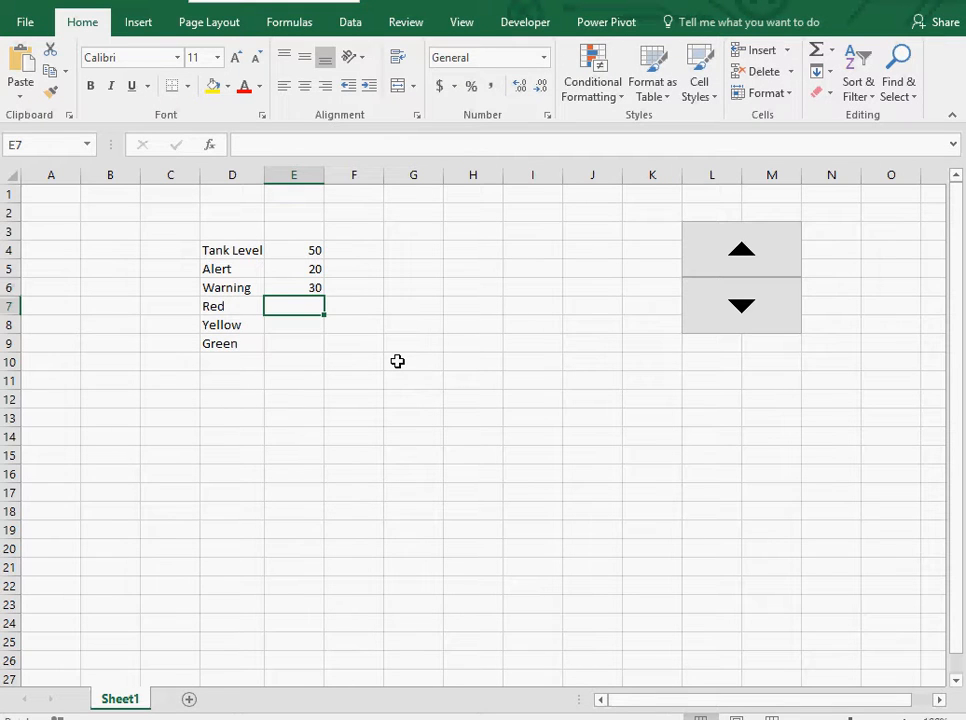
Fill E7:E9 (Red, Yellow, Green) with 25 all at once.
{"action": "key", "text": "shift+Down"}
{"action": "key", "text": "shift+Down"}
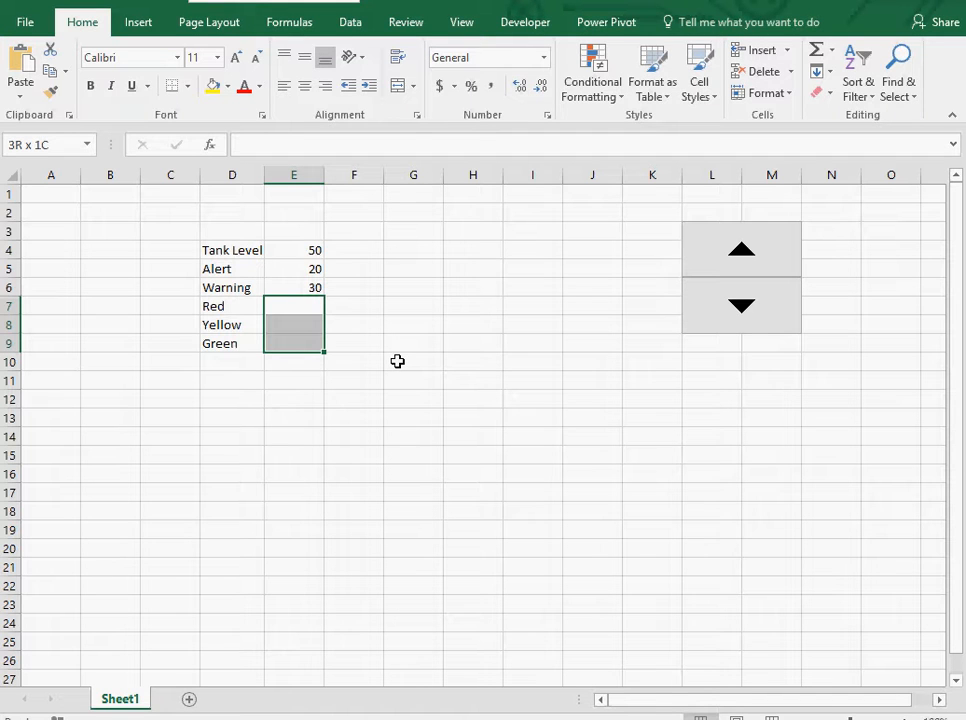
{"action": "type", "text": "25"}
{"action": "key", "text": "ctrl+Return"}
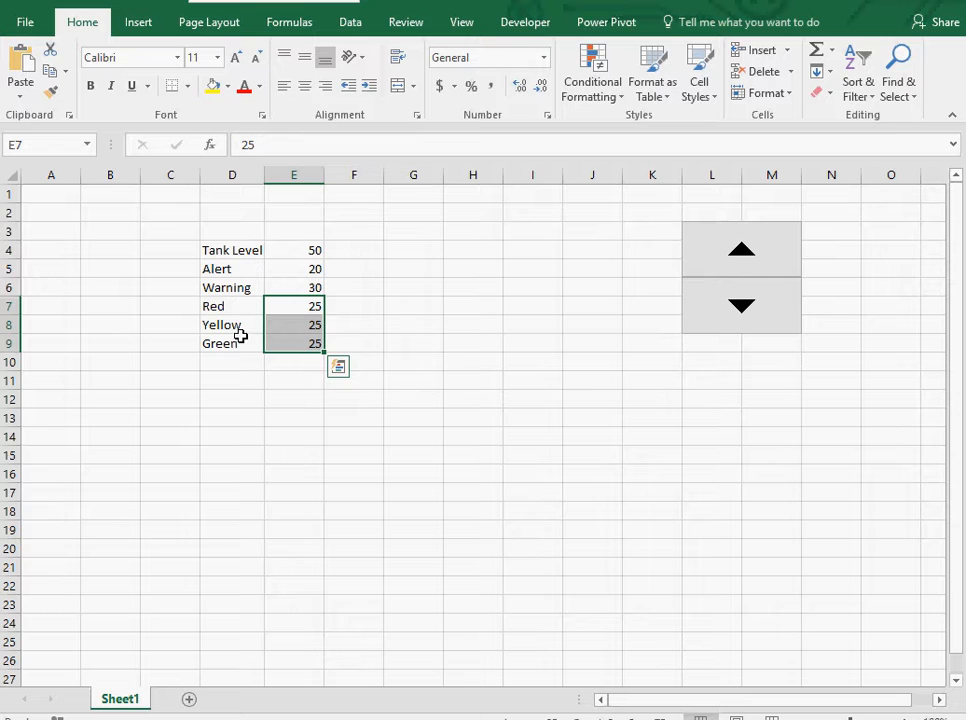
Insert a clustered column chart from D7:E9 and place it at cell G4.
{"action": "left_click_drag", "start_coordinate": [220, 306], "coordinate": [276, 333]}
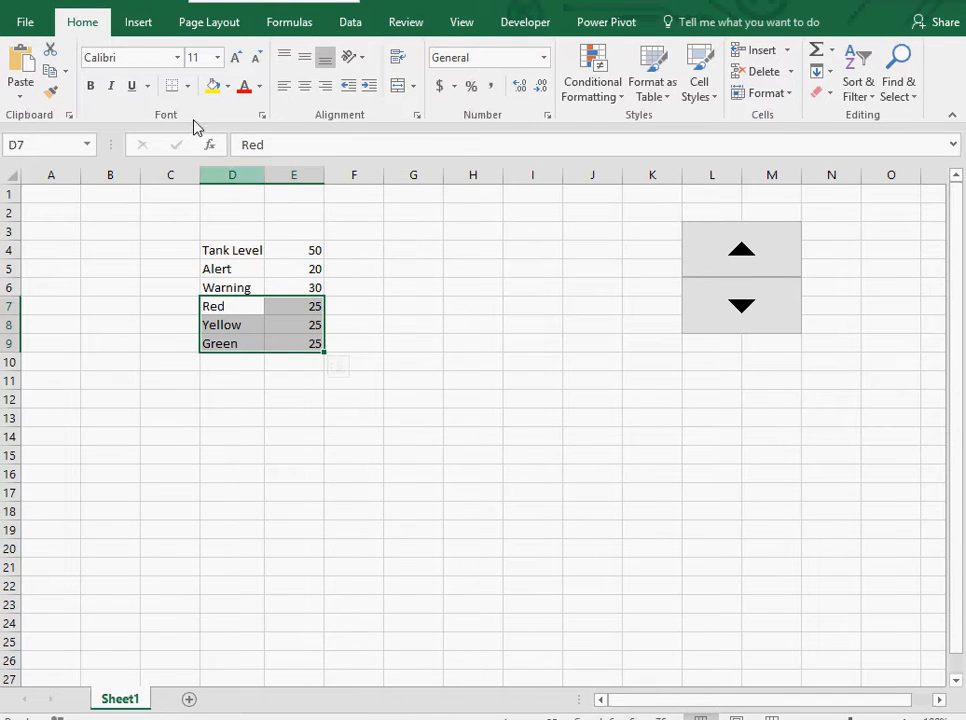
{"action": "left_click", "coordinate": [140, 23]}
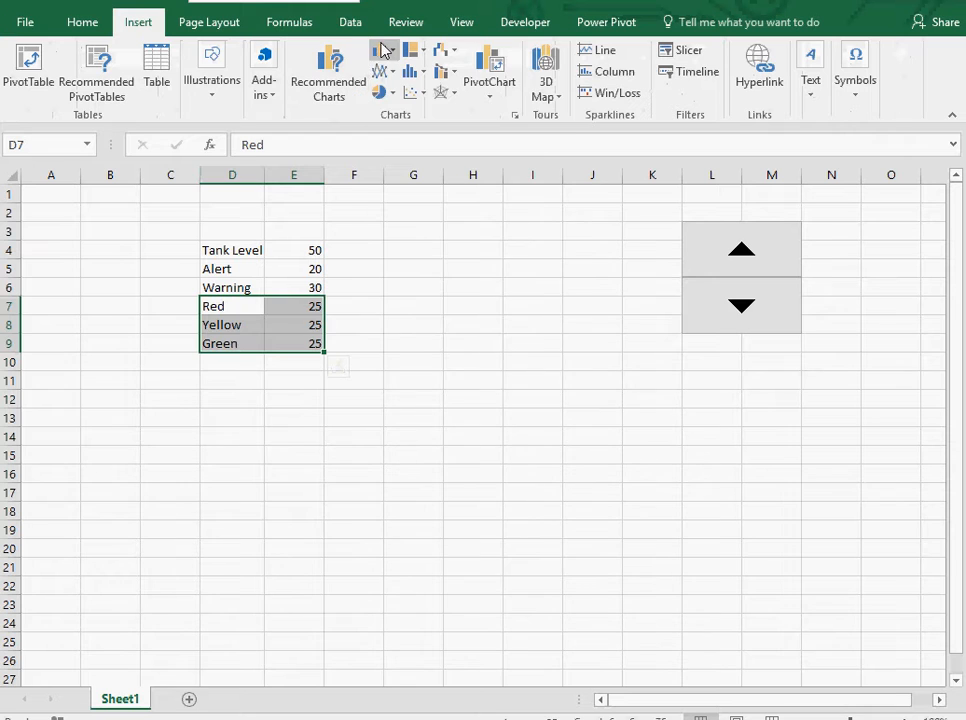
{"action": "left_click", "coordinate": [382, 49]}
{"action": "left_click", "coordinate": [444, 108]}
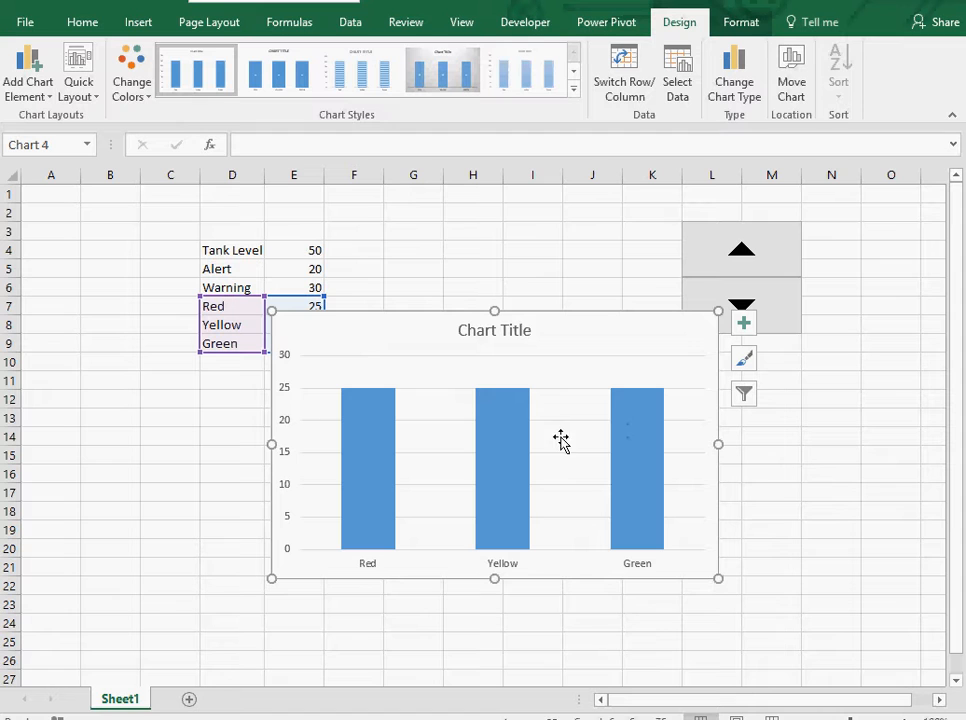
{"action": "key", "text": "Delete"}
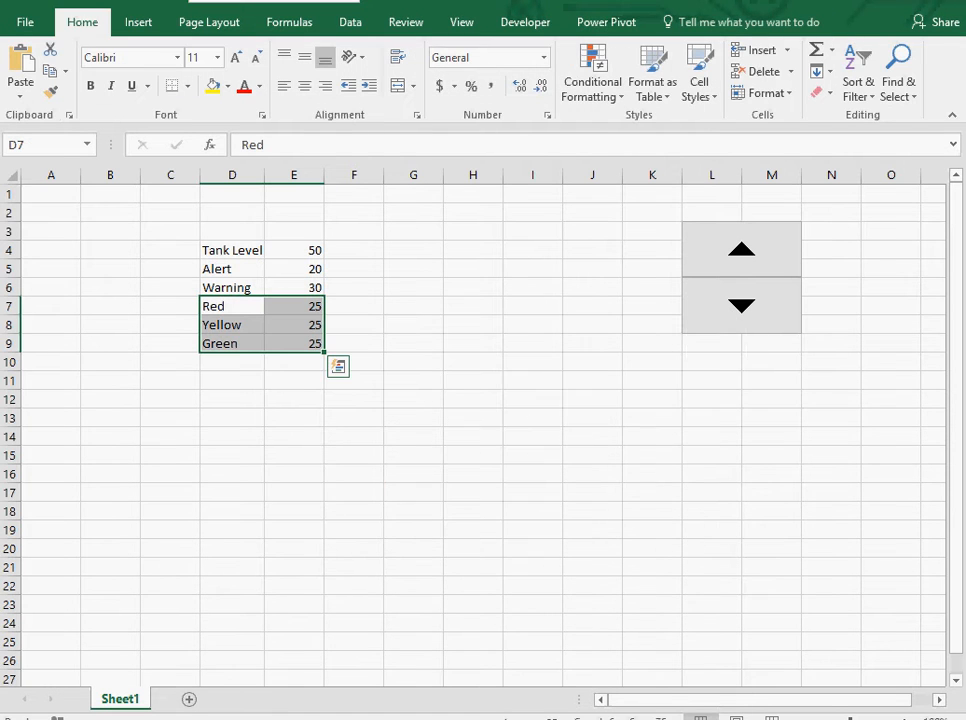
{"action": "left_click", "coordinate": [414, 255]}
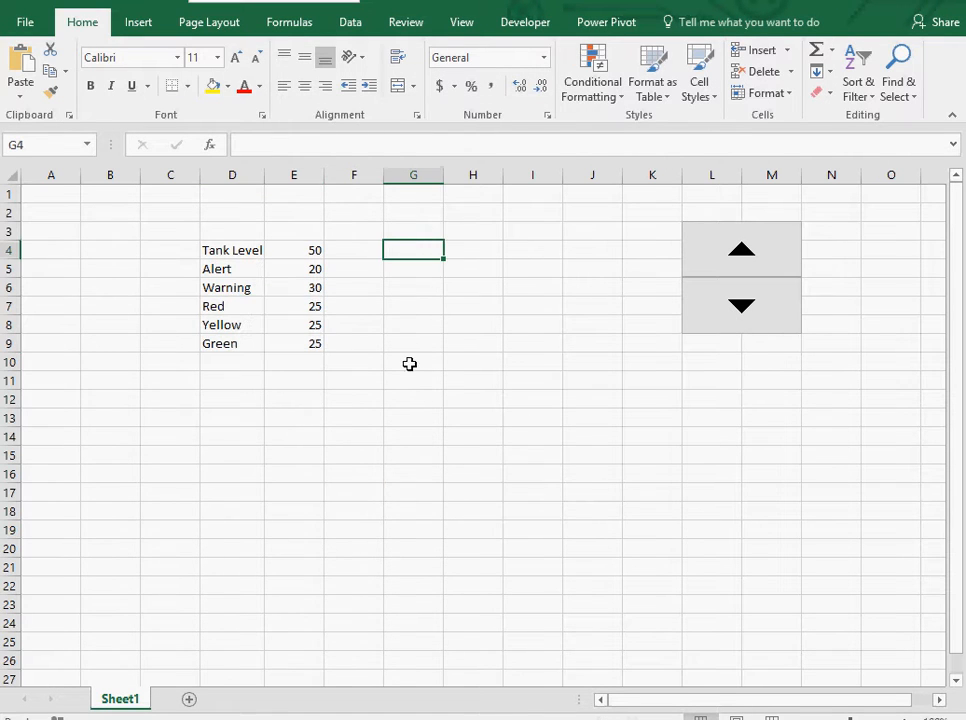
{"action": "key", "text": "ctrl+v"}
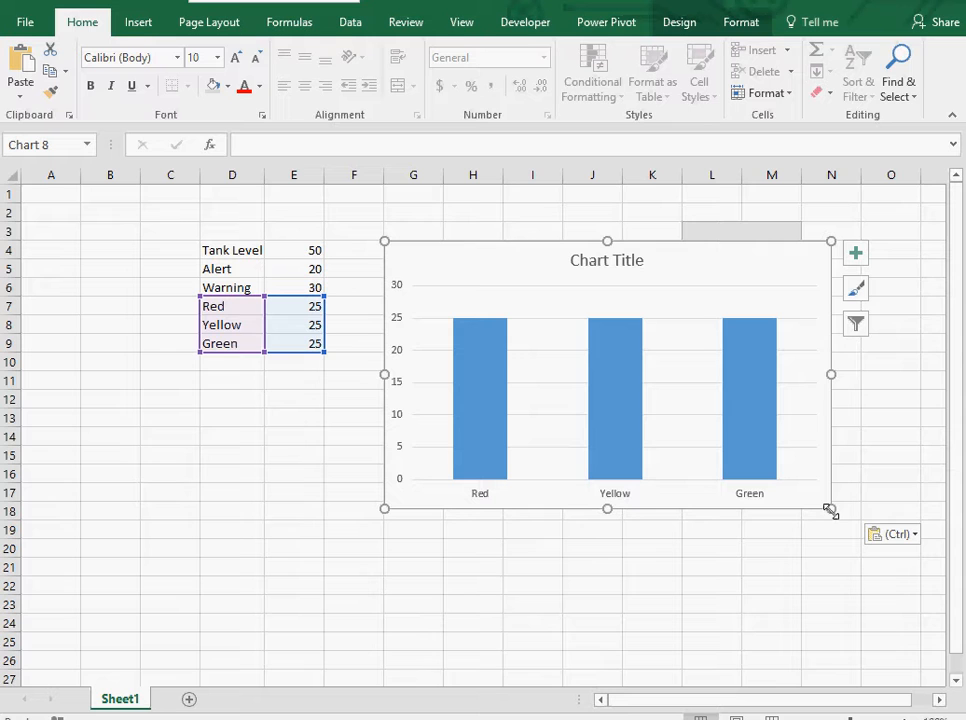
Resize the chart to span about G4:I16 and fill its chart area with White, Background 1, Darker 15%.
{"action": "key", "text": "alt"}
{"action": "left_click_drag", "start_coordinate": [829, 510], "coordinate": [576, 483]}
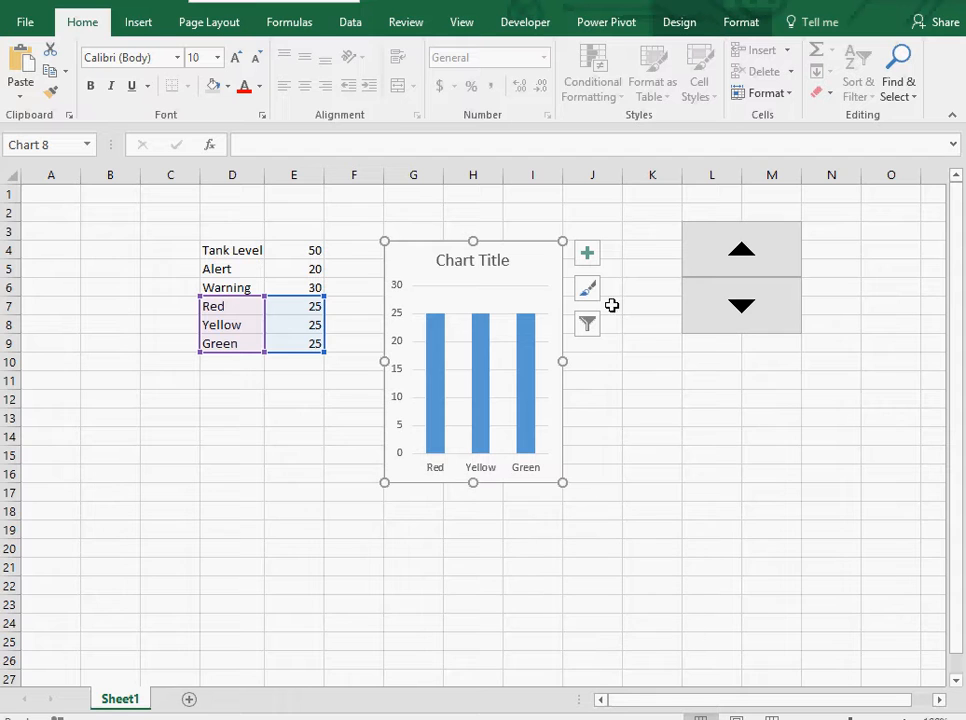
{"action": "right_click", "coordinate": [550, 268]}
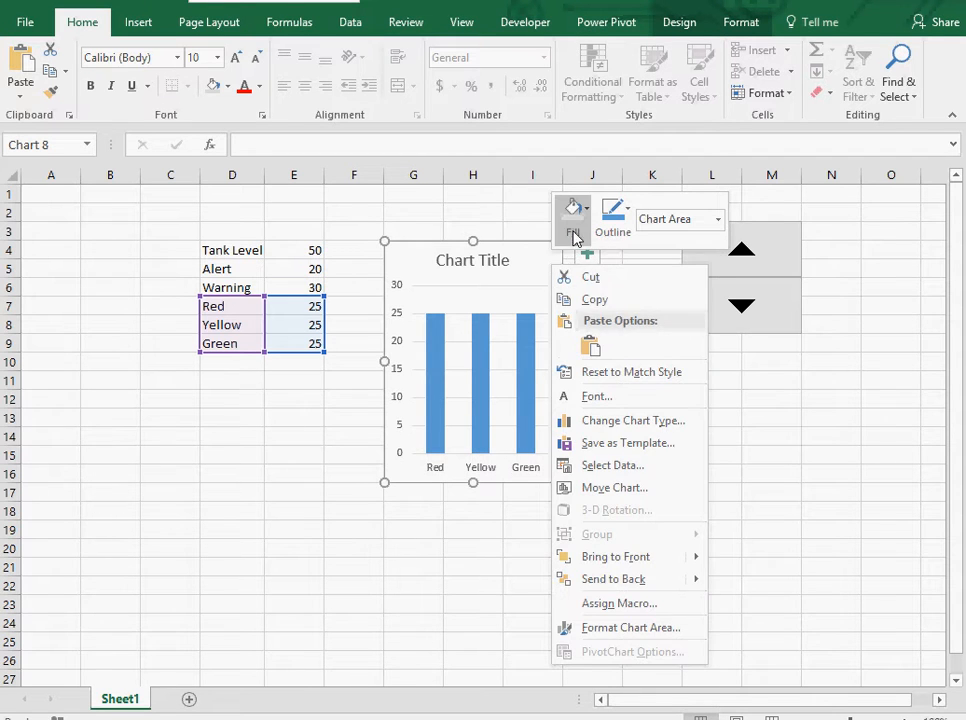
{"action": "left_click", "coordinate": [573, 226]}
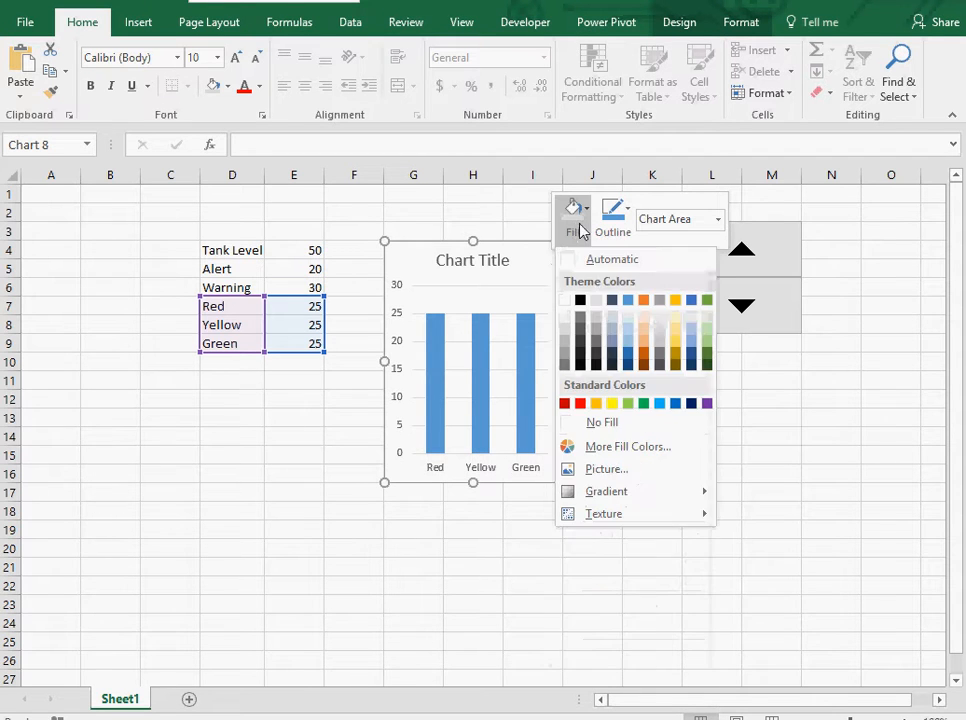
{"action": "left_click", "coordinate": [566, 333]}
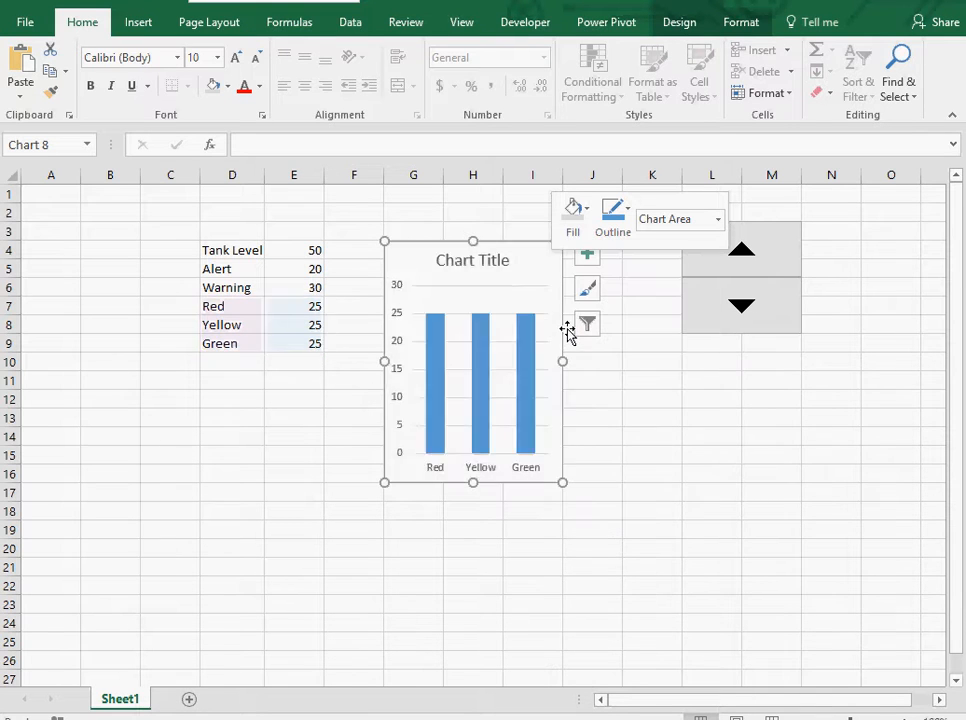
Delete the chart title.
{"action": "left_click", "coordinate": [497, 262]}
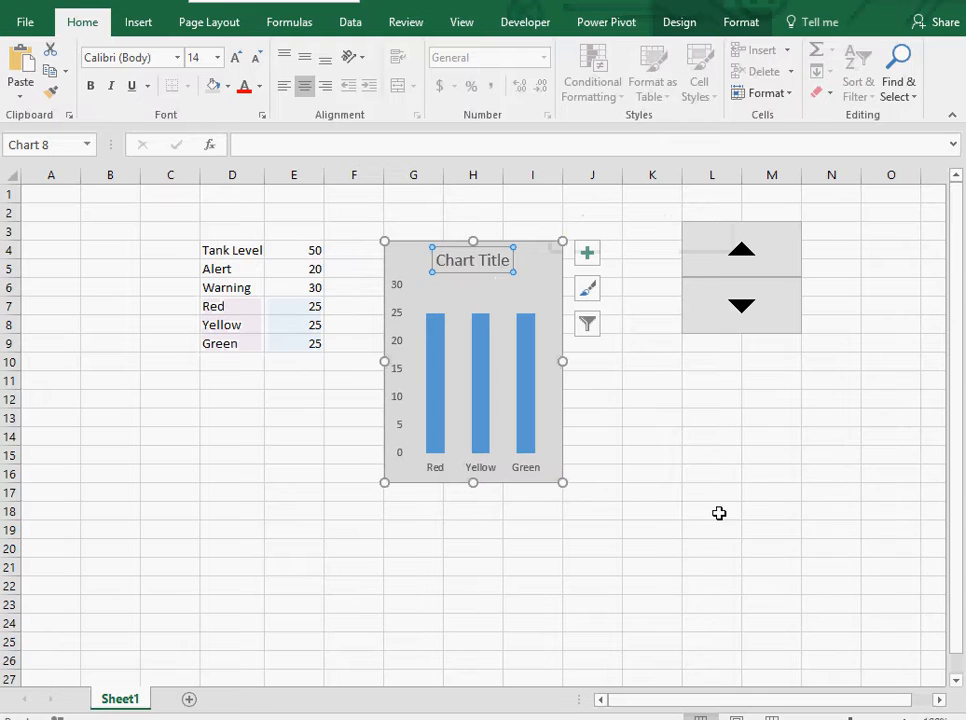
{"action": "key", "text": "Delete"}
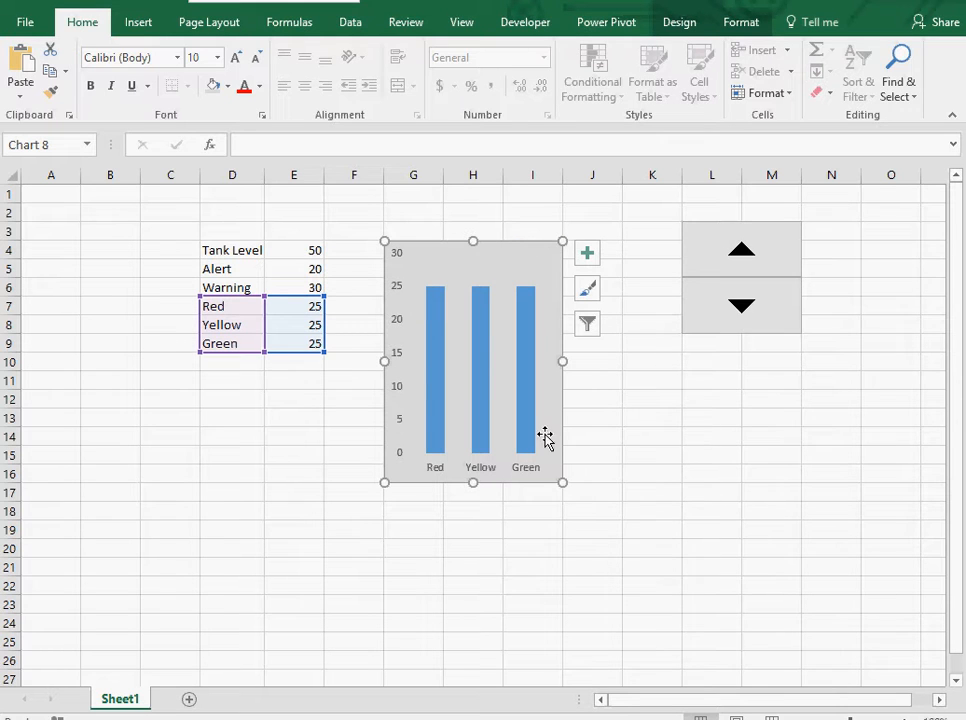
{"action": "right_click", "coordinate": [514, 263]}
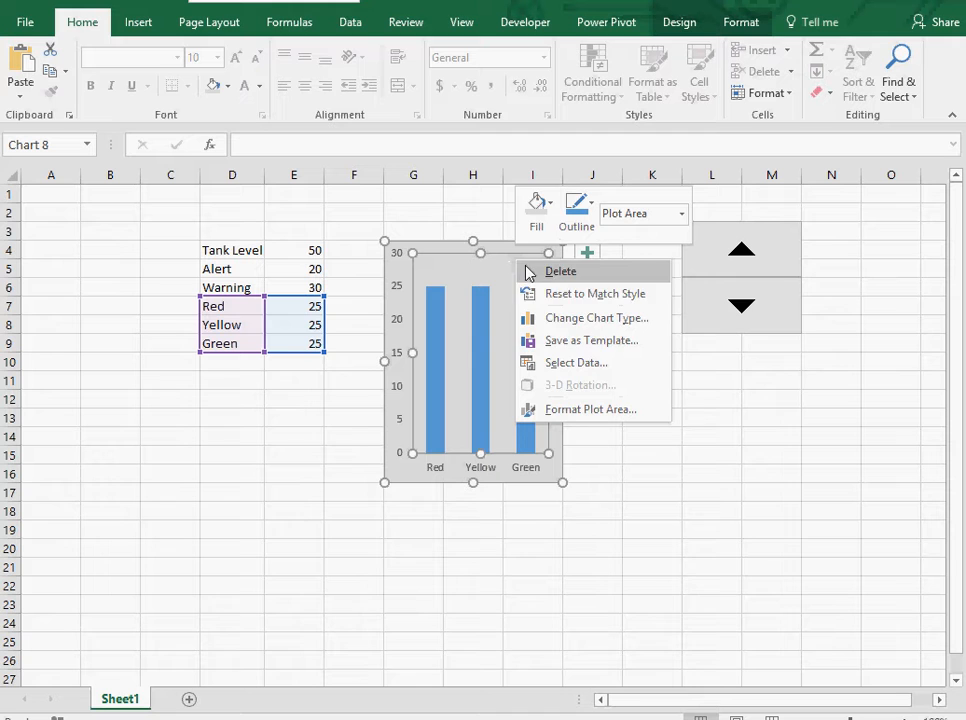
{"action": "left_click", "coordinate": [571, 366]}
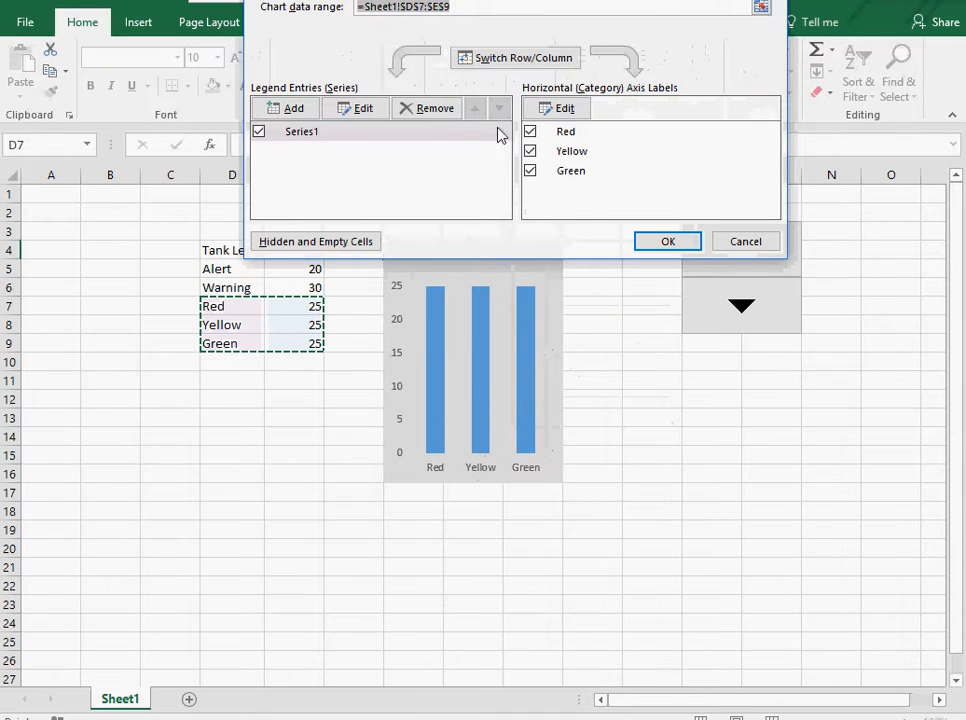
{"action": "left_click", "coordinate": [529, 60]}
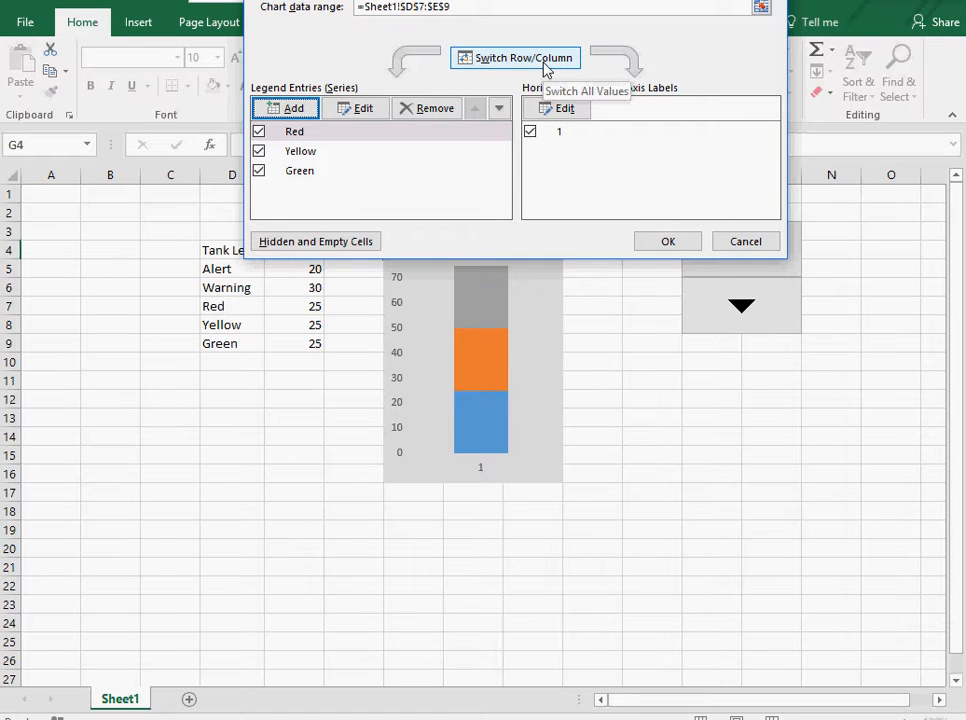
{"action": "left_click", "coordinate": [530, 58]}
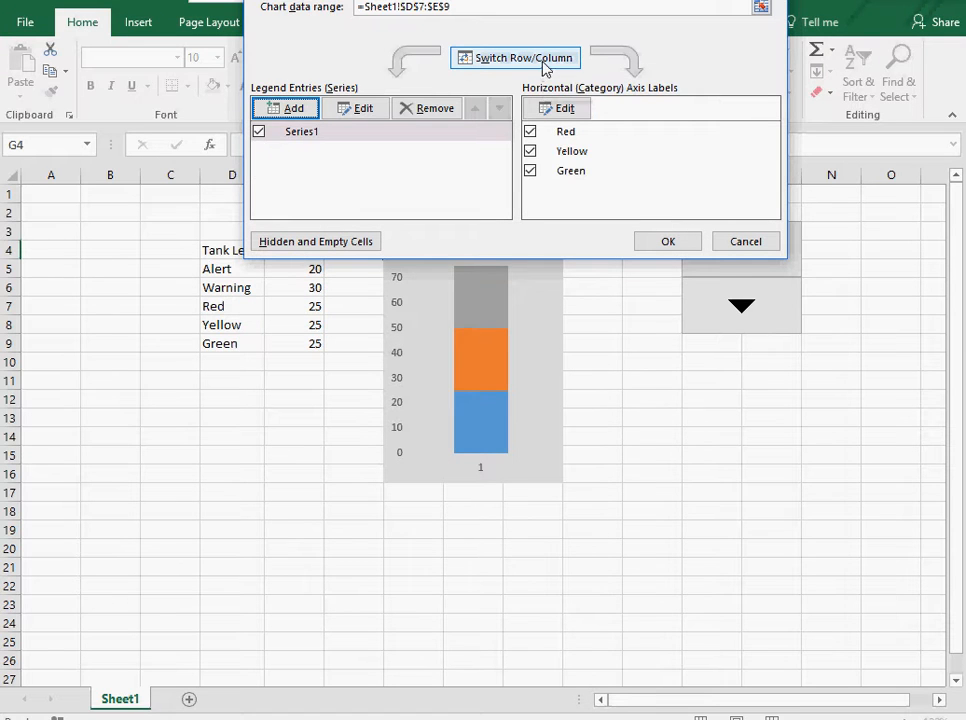
{"action": "left_click", "coordinate": [756, 242]}
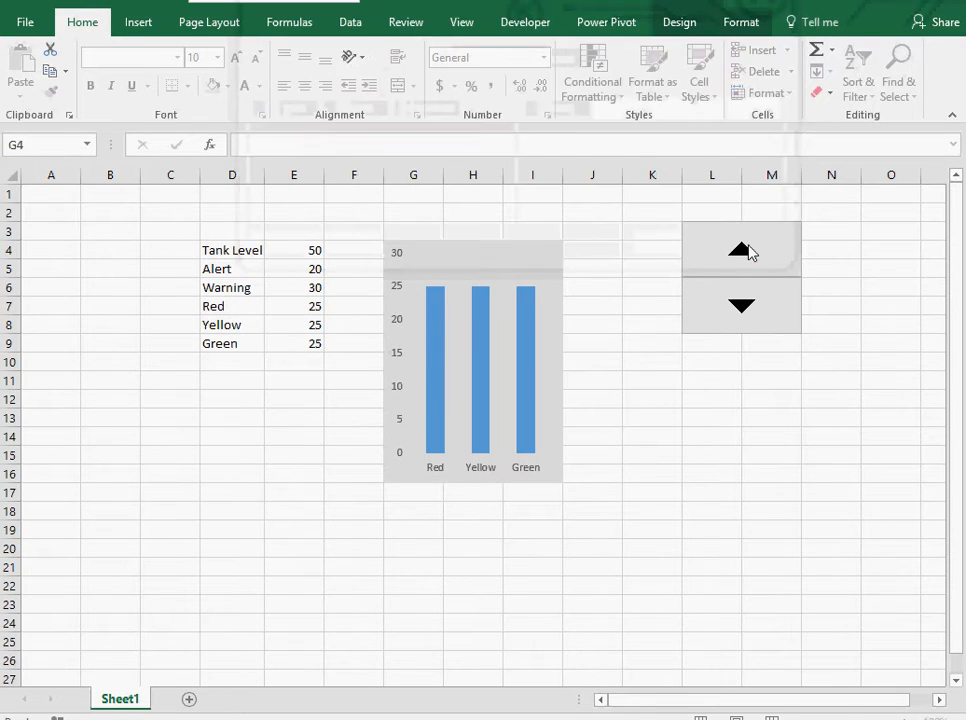
Change the chart type to Stacked Column, choosing the variant that stacks Red, Yellow and Green in one column.
{"action": "right_click", "coordinate": [509, 252]}
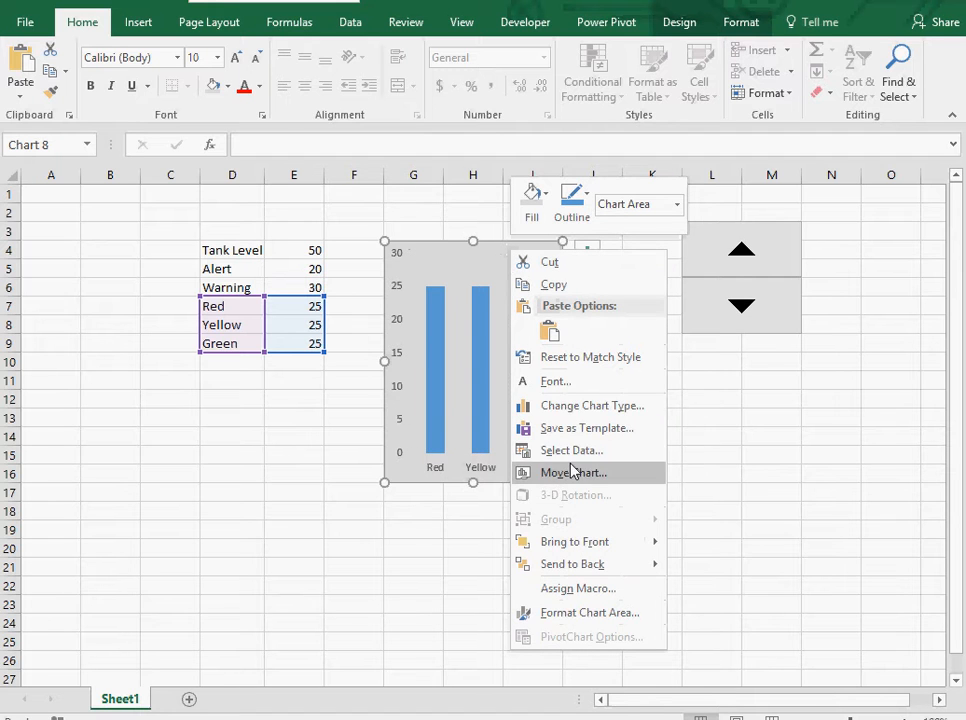
{"action": "left_click", "coordinate": [578, 406]}
{"action": "mouse_move", "coordinate": [668, 338]}
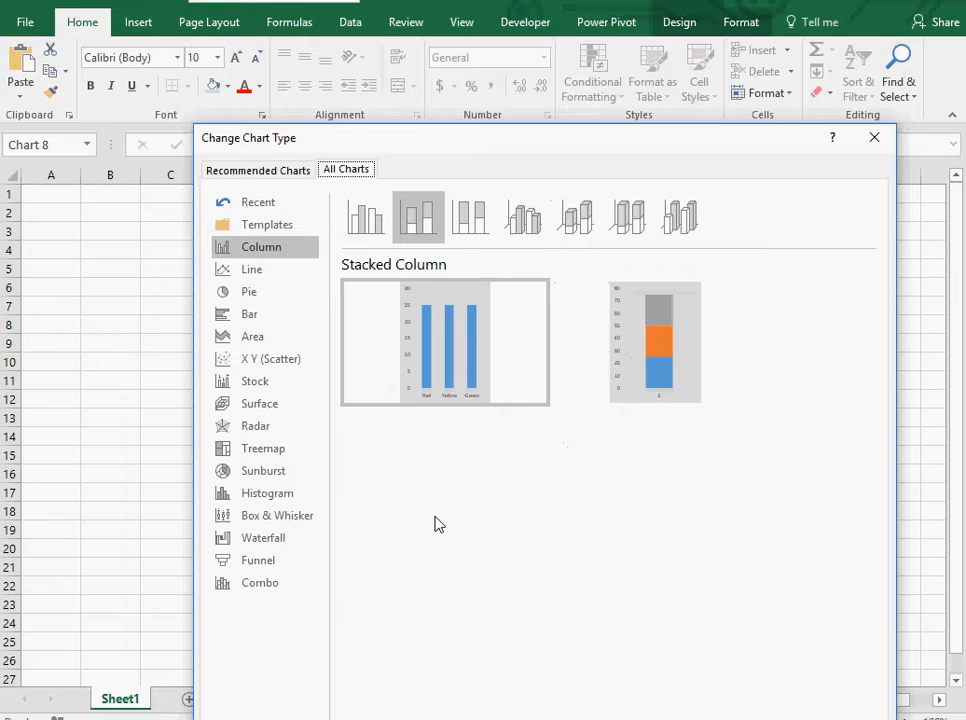
{"action": "mouse_move", "coordinate": [686, 366]}
{"action": "left_click", "coordinate": [692, 400]}
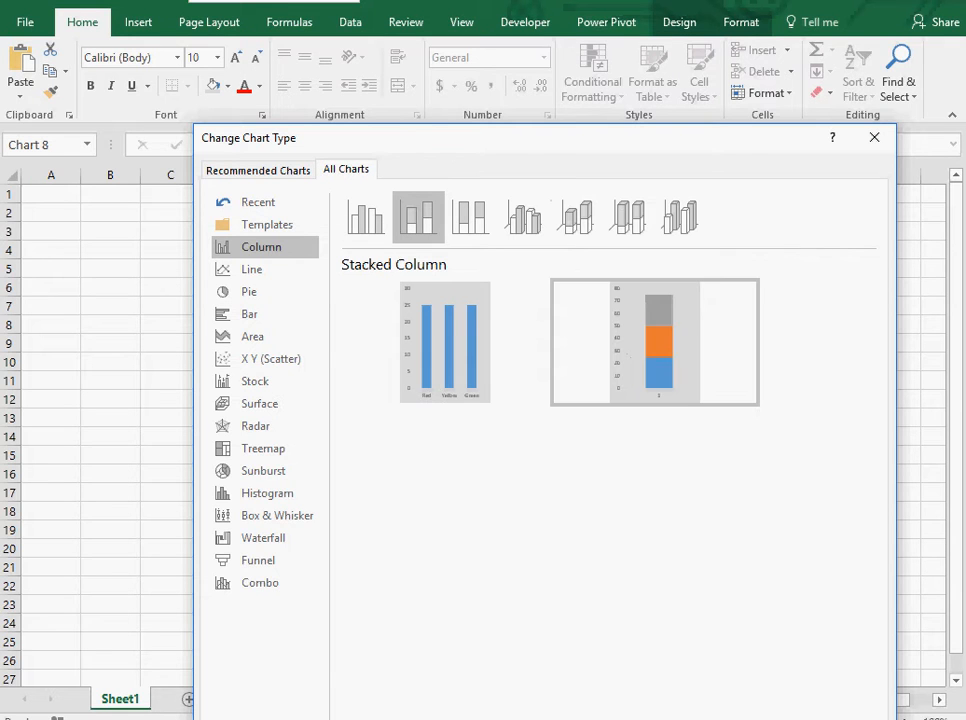
{"action": "key", "text": "Return"}
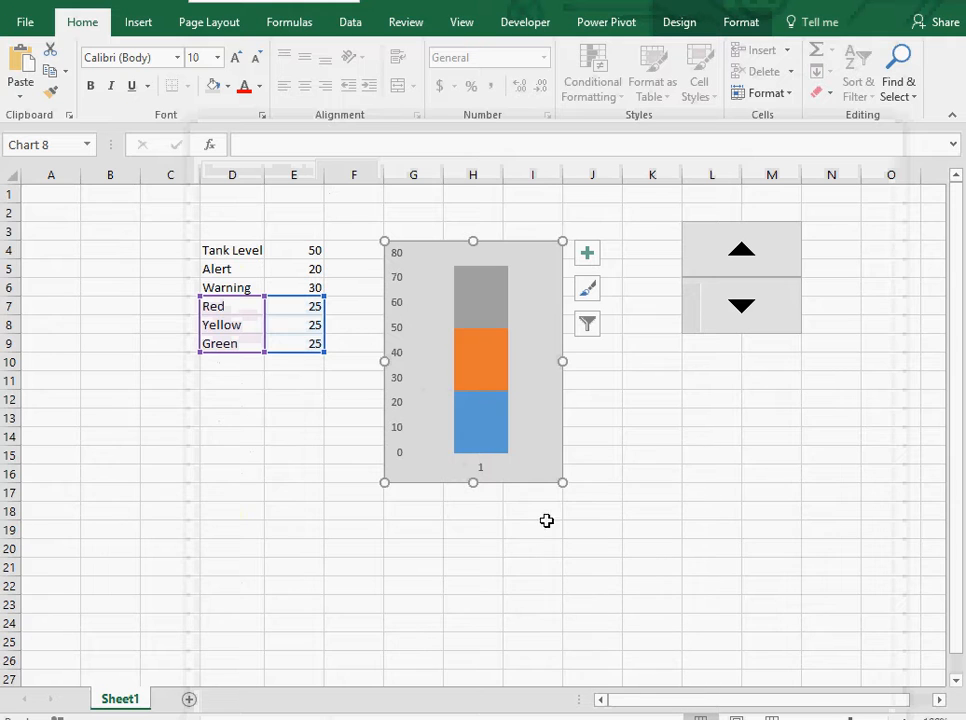
Set the chart's horizontal axis labels to the Tank Level cell D4.
{"action": "right_click", "coordinate": [543, 448]}
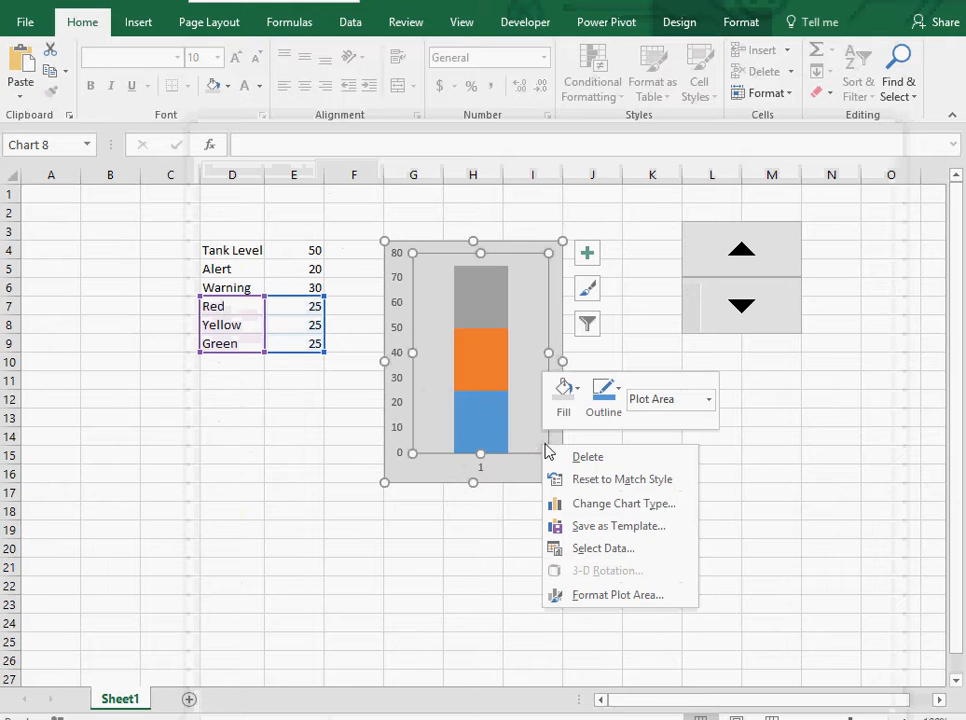
{"action": "left_click", "coordinate": [578, 548]}
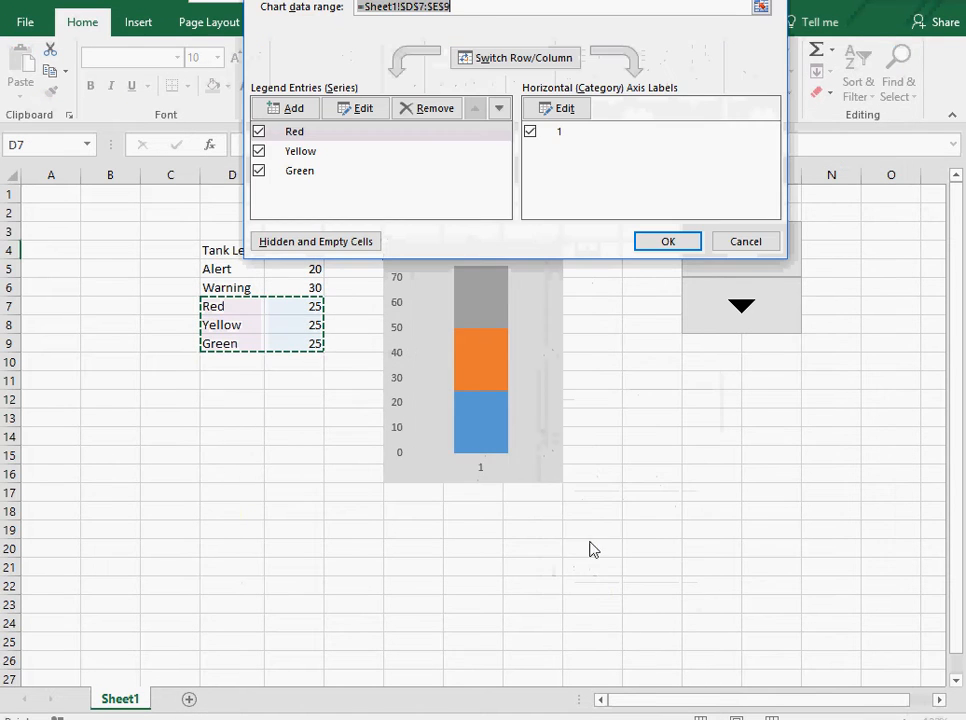
{"action": "left_click", "coordinate": [578, 107]}
{"action": "left_click", "coordinate": [252, 249]}
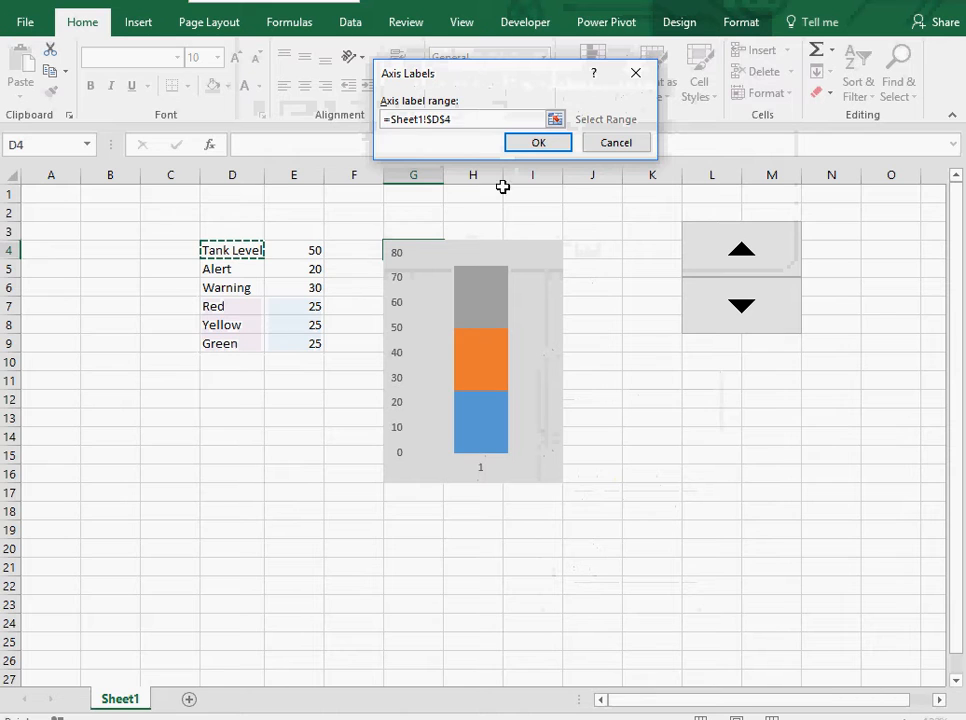
{"action": "left_click", "coordinate": [542, 145]}
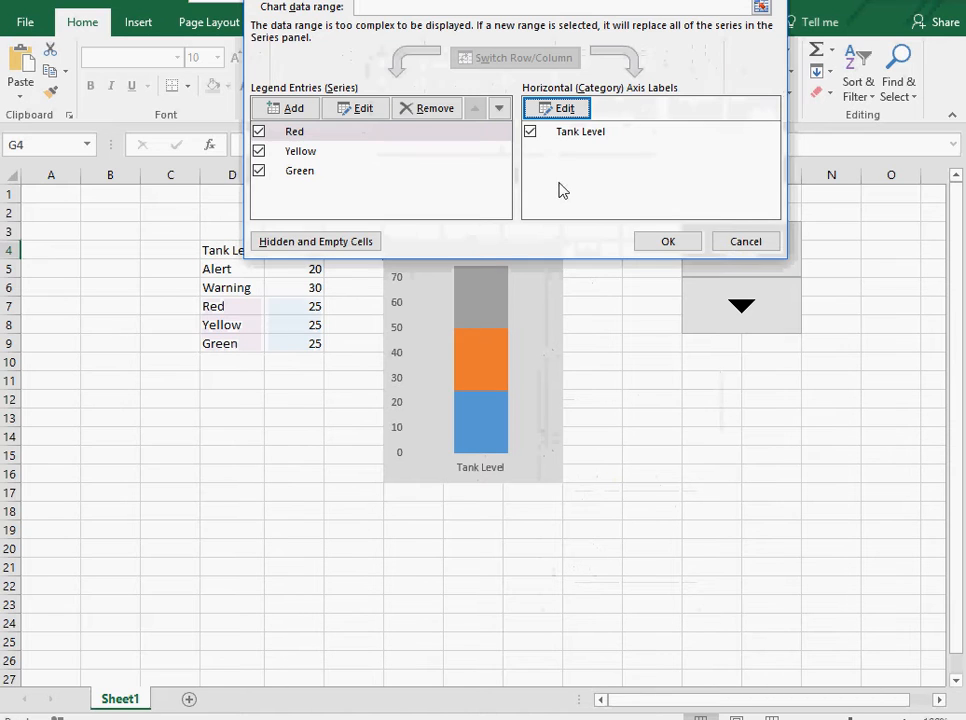
{"action": "left_click", "coordinate": [667, 242]}
Enlarge the Tank Level axis label to font size 18.
{"action": "left_click", "coordinate": [489, 472]}
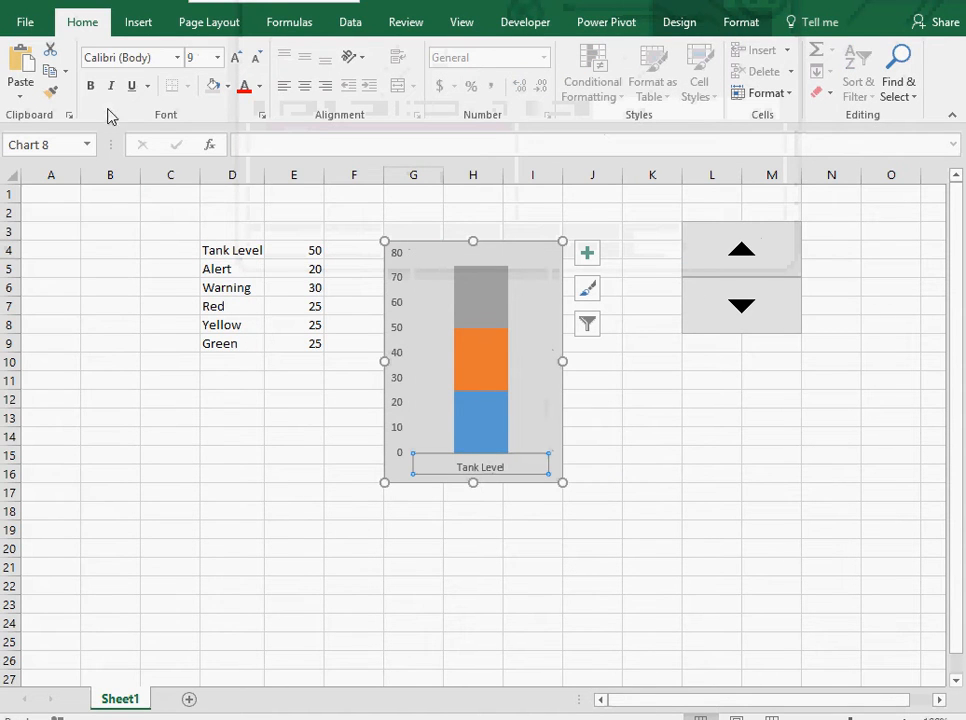
{"action": "left_click", "coordinate": [217, 57]}
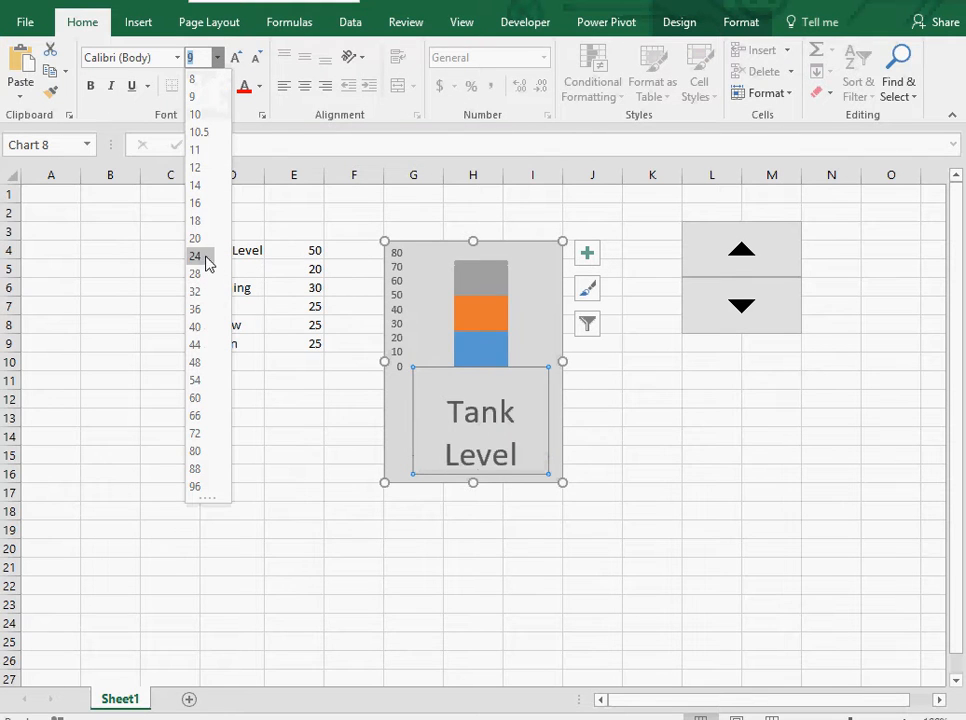
{"action": "left_click", "coordinate": [203, 220]}
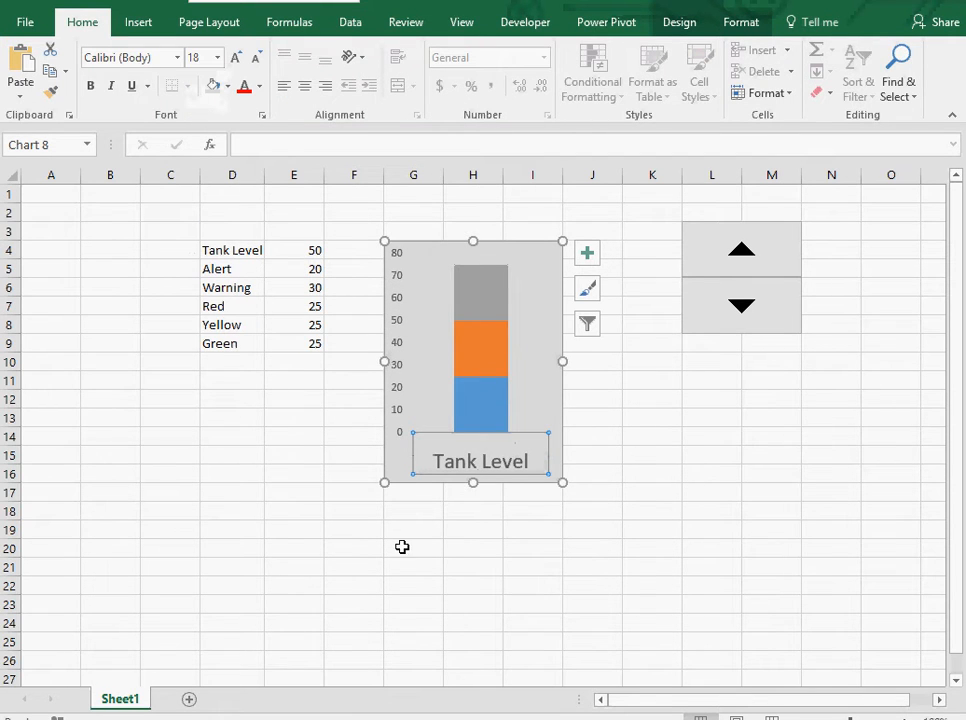
{"action": "left_click", "coordinate": [437, 548]}
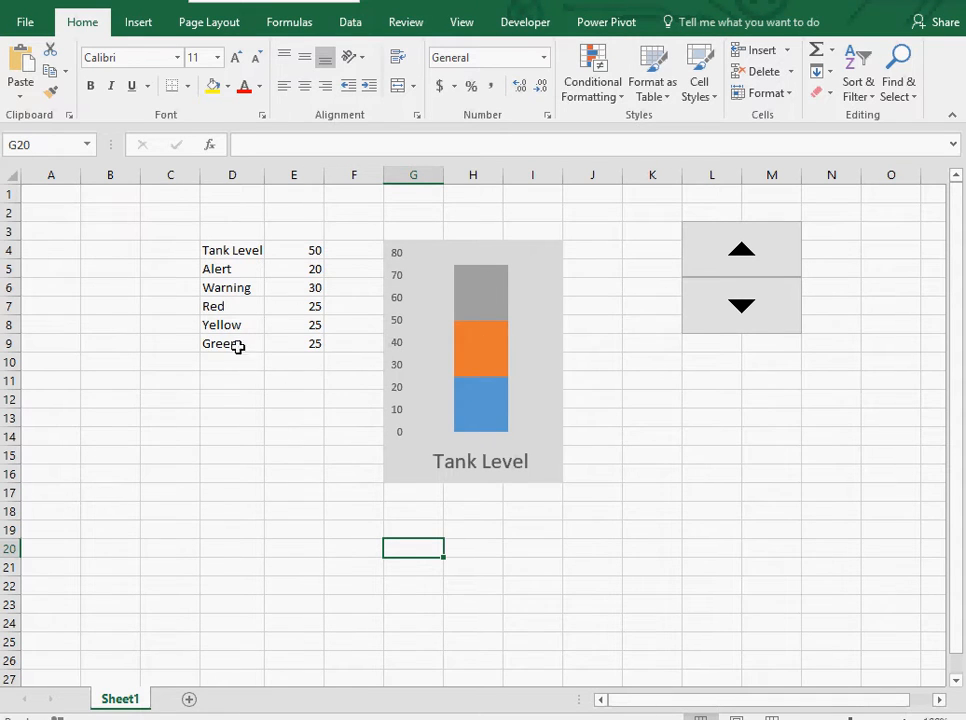
Format the Red series segment with a Red solid fill and no border.
{"action": "mouse_move", "coordinate": [491, 340]}
{"action": "mouse_move", "coordinate": [482, 428]}
{"action": "mouse_move", "coordinate": [492, 405]}
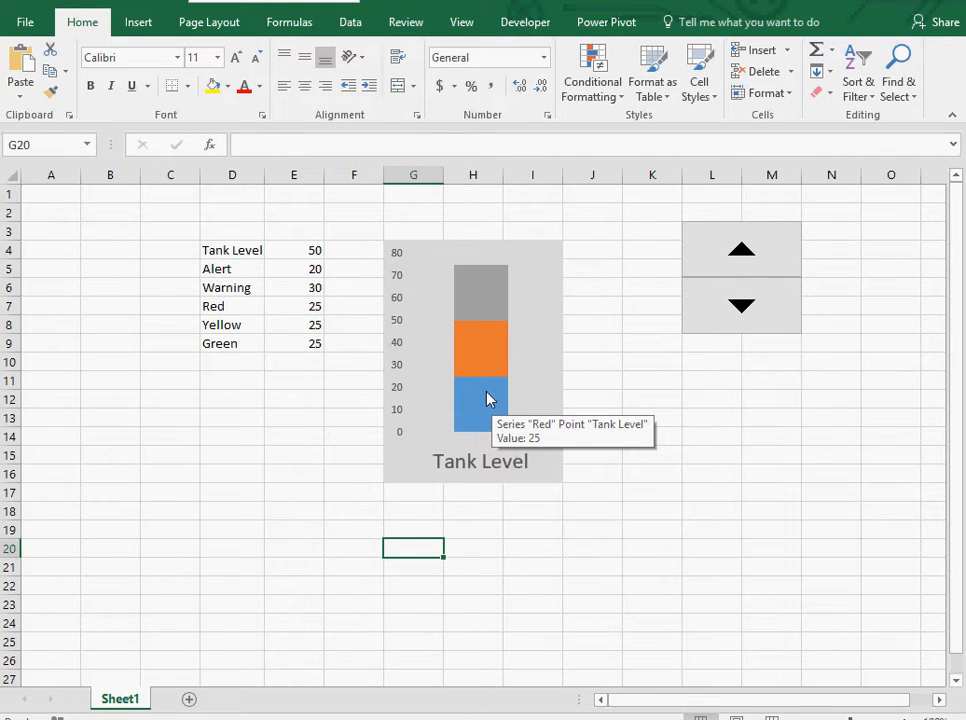
{"action": "left_click", "coordinate": [488, 400]}
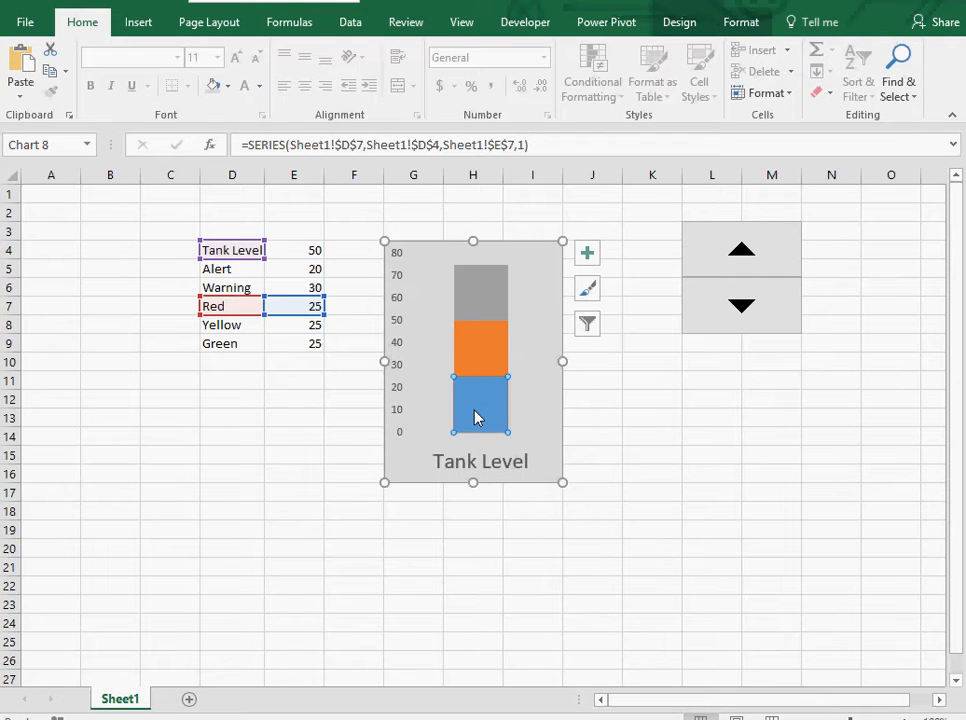
{"action": "double_click", "coordinate": [476, 422]}
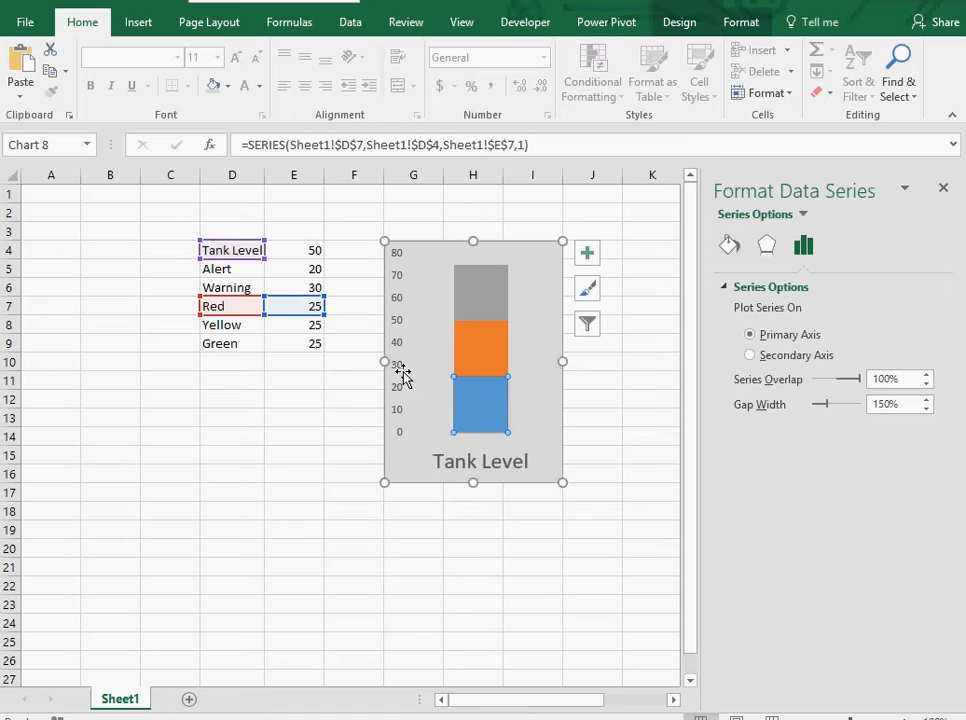
{"action": "left_click", "coordinate": [738, 245]}
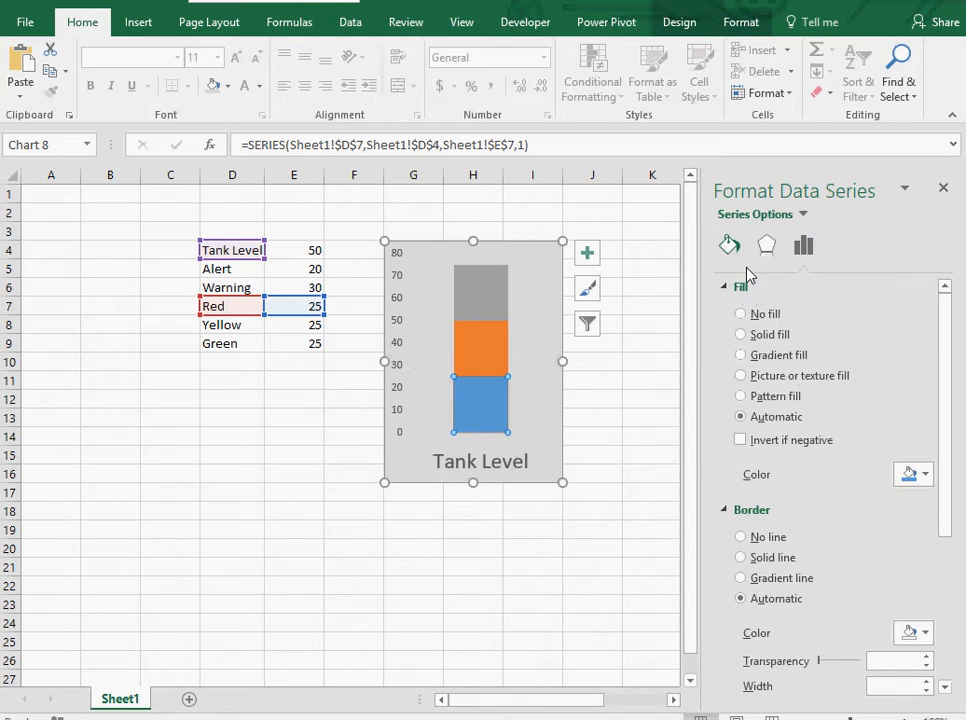
{"action": "left_click", "coordinate": [925, 475]}
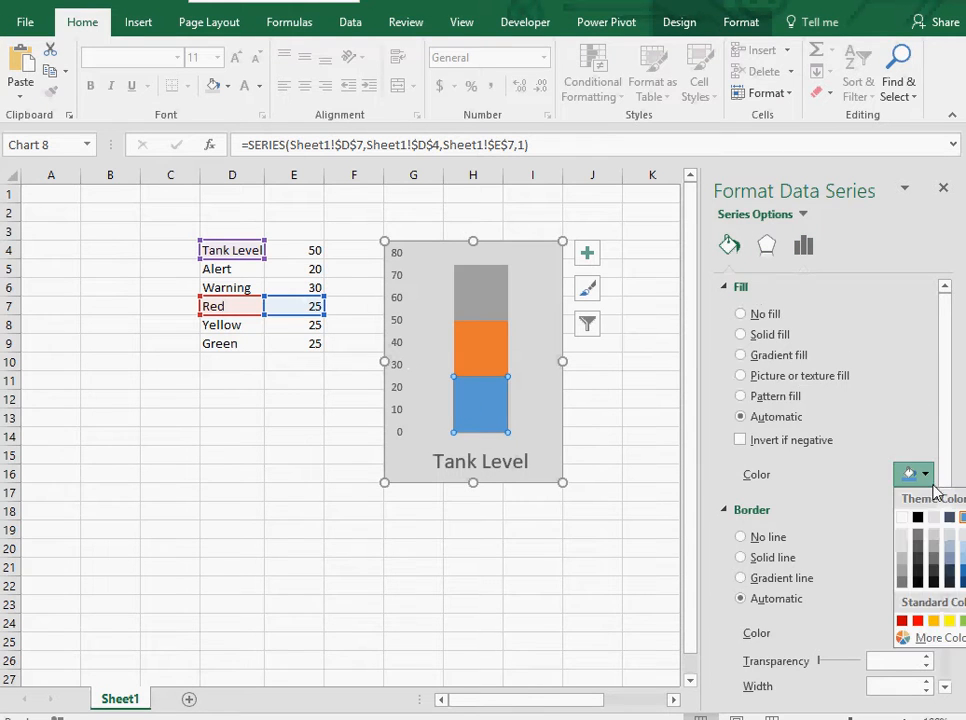
{"action": "left_click", "coordinate": [918, 621]}
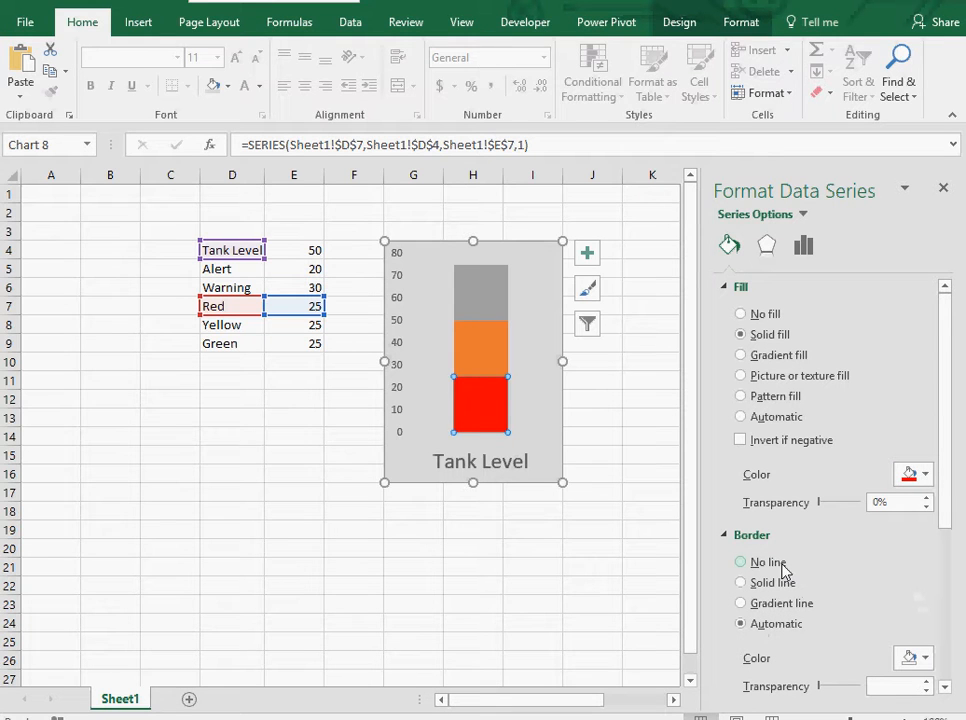
{"action": "left_click", "coordinate": [780, 565]}
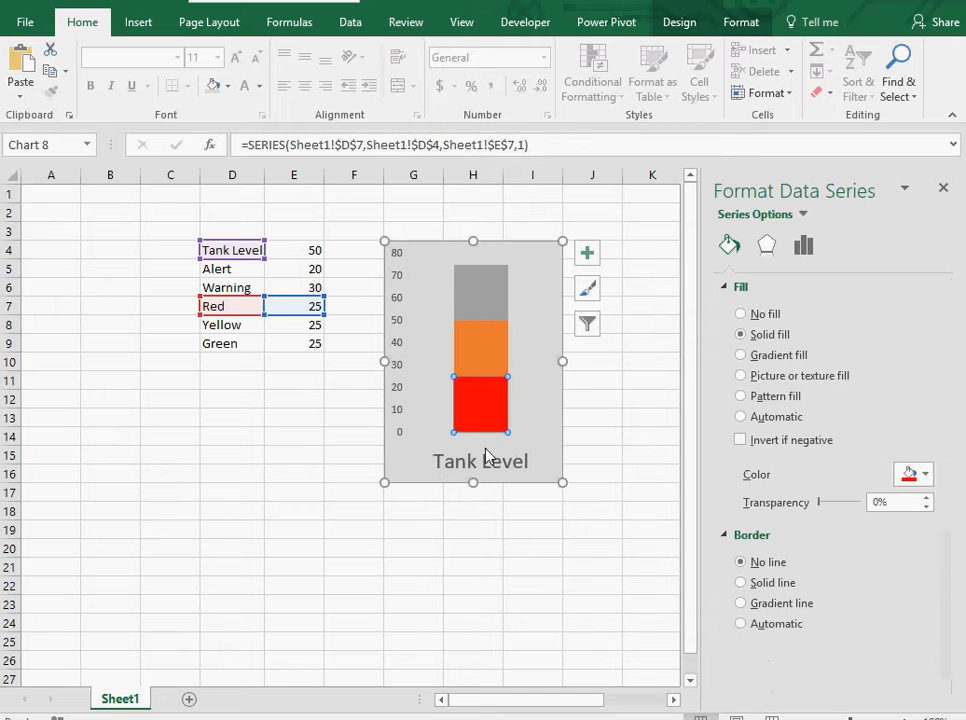
Format the Yellow series segment with an Orange solid fill and no border.
{"action": "left_click", "coordinate": [503, 355]}
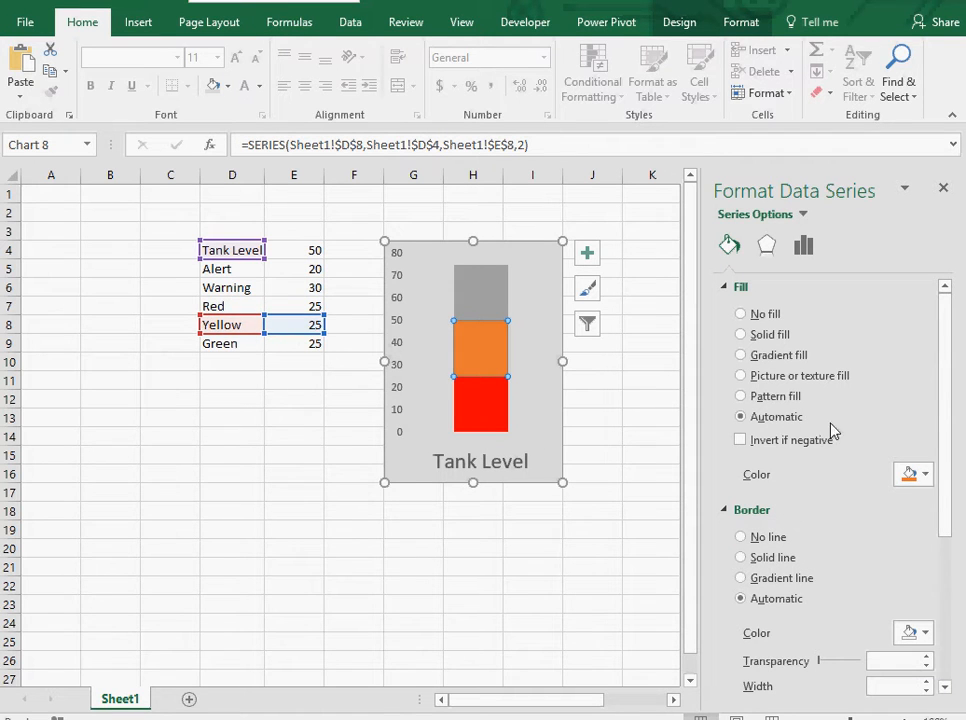
{"action": "left_click", "coordinate": [929, 474]}
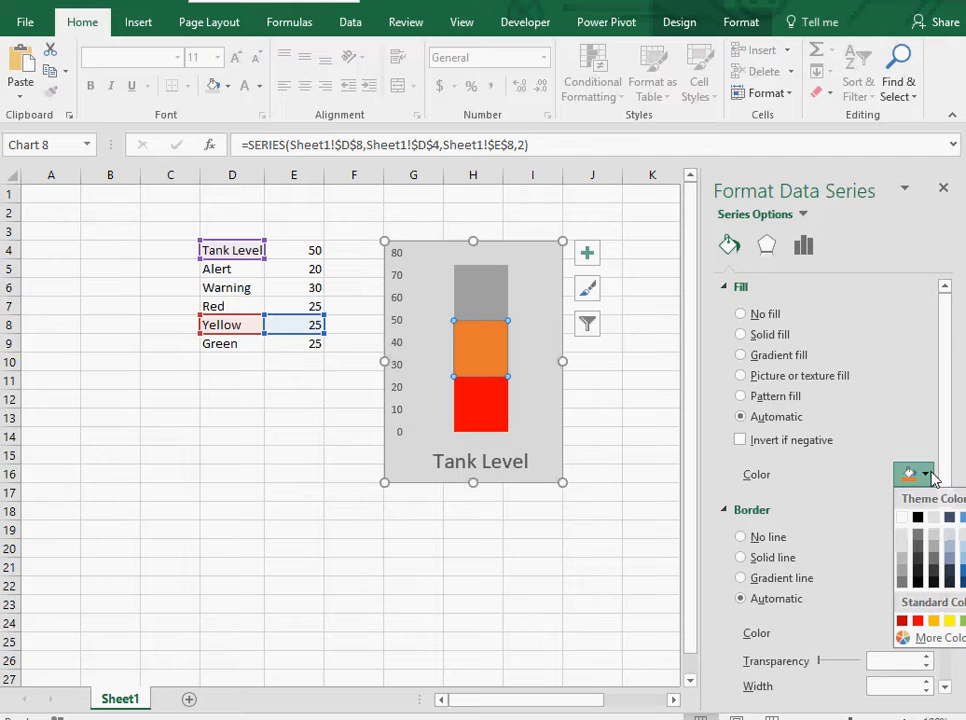
{"action": "left_click", "coordinate": [934, 621]}
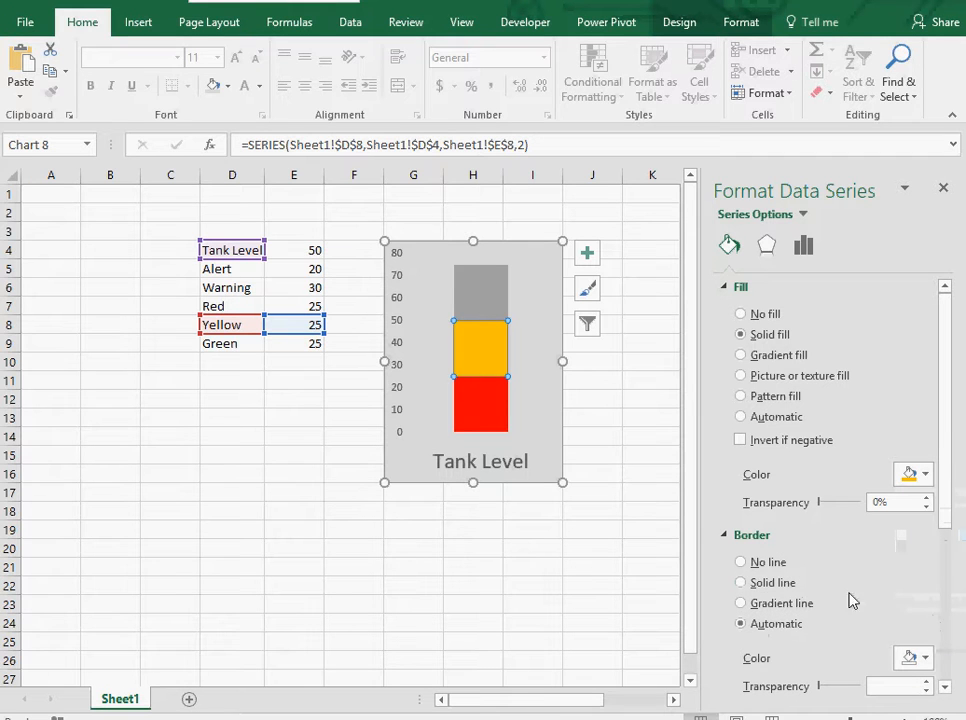
{"action": "left_click", "coordinate": [770, 563]}
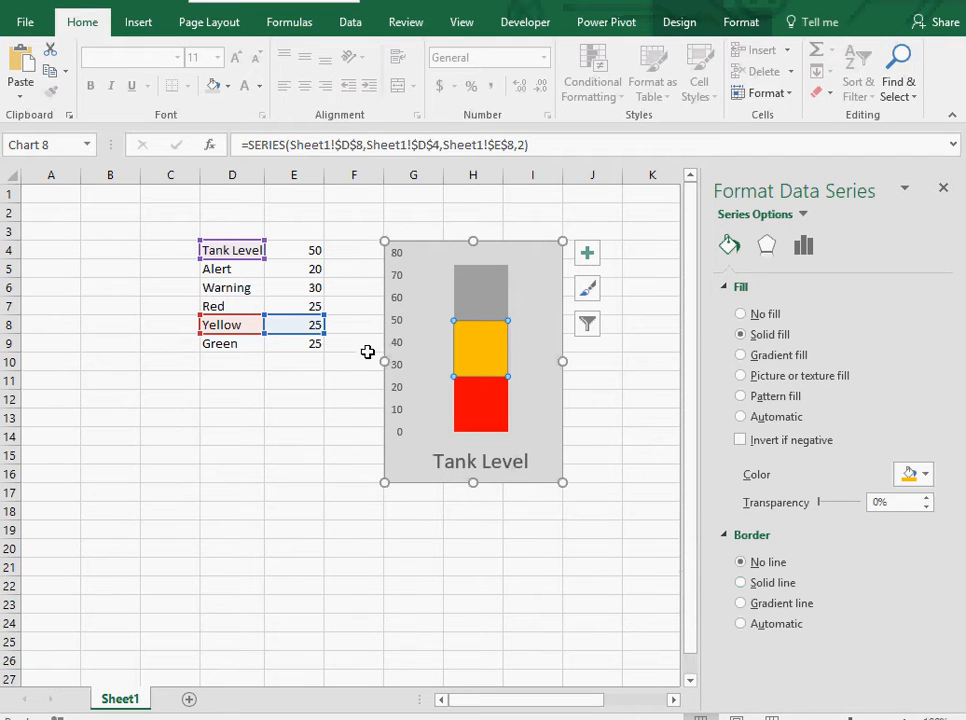
Format the Green series segment with a green theme fill and no border, then close the formatting pane.
{"action": "left_click", "coordinate": [485, 305]}
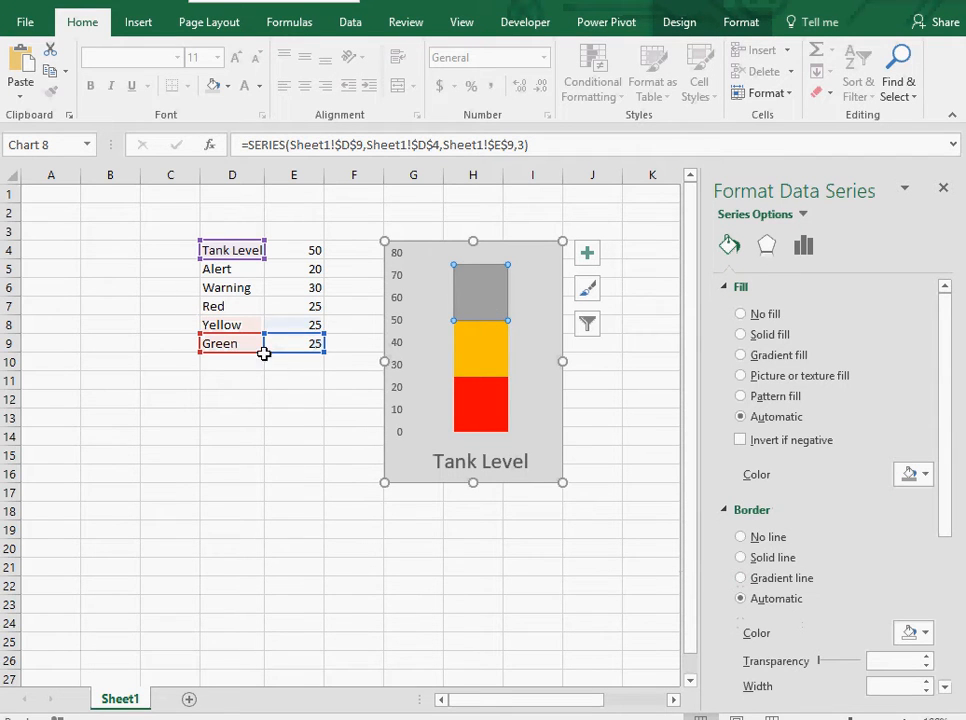
{"action": "left_click", "coordinate": [919, 477]}
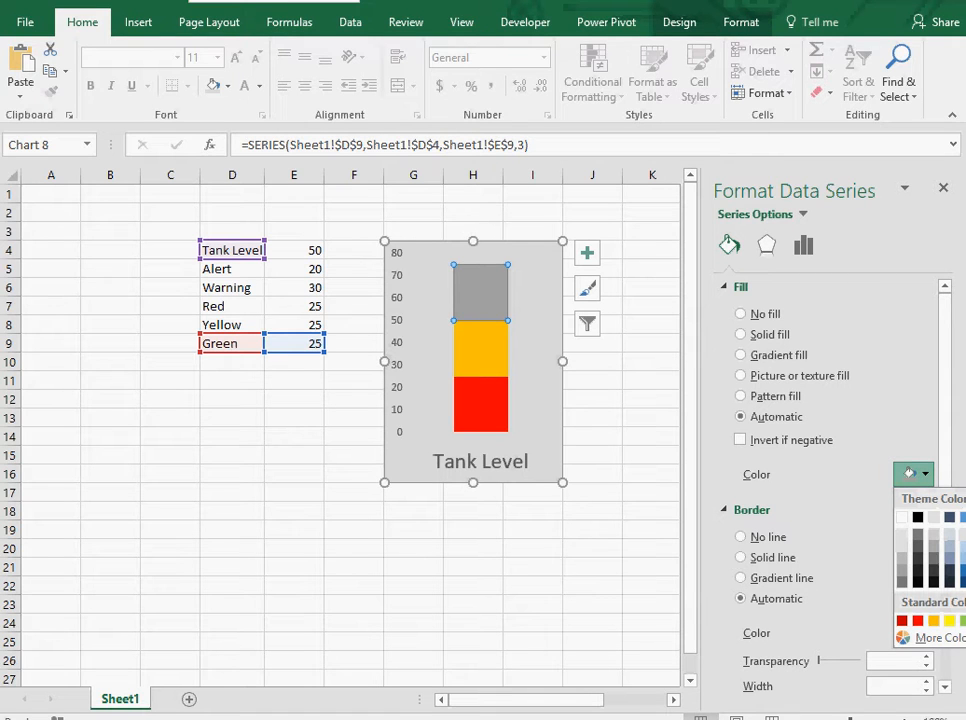
{"action": "left_click", "coordinate": [965, 517]}
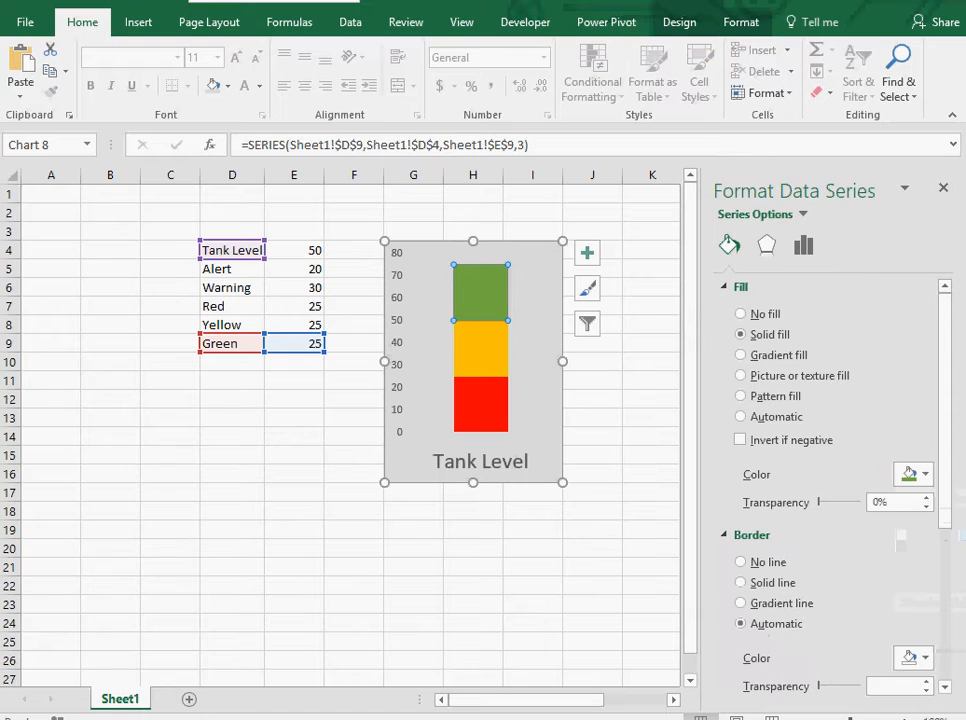
{"action": "left_click", "coordinate": [757, 563]}
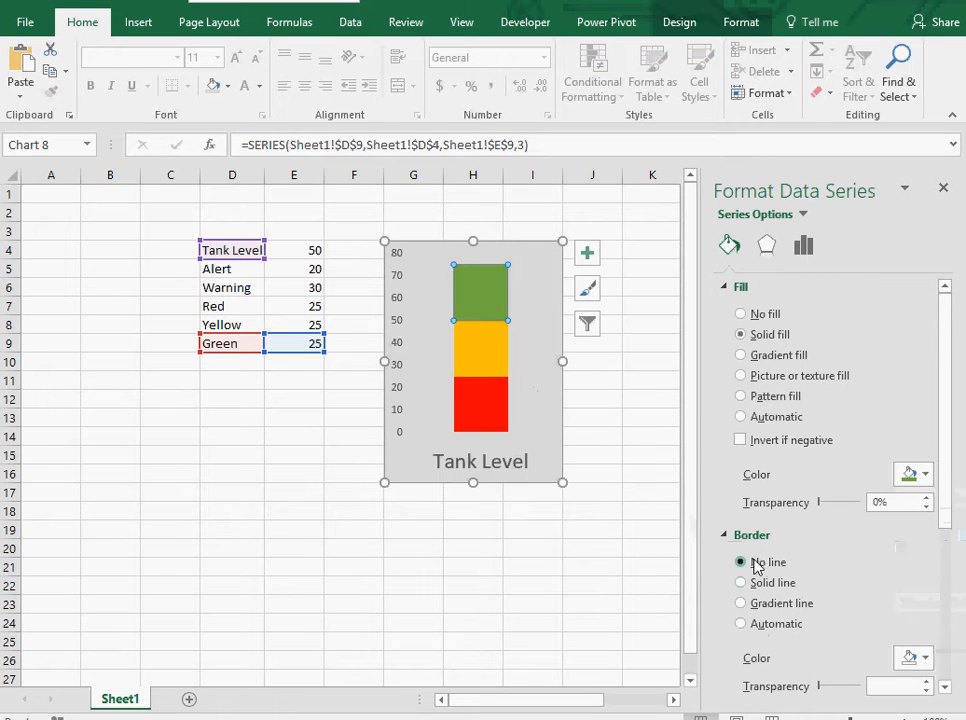
{"action": "left_click", "coordinate": [942, 191]}
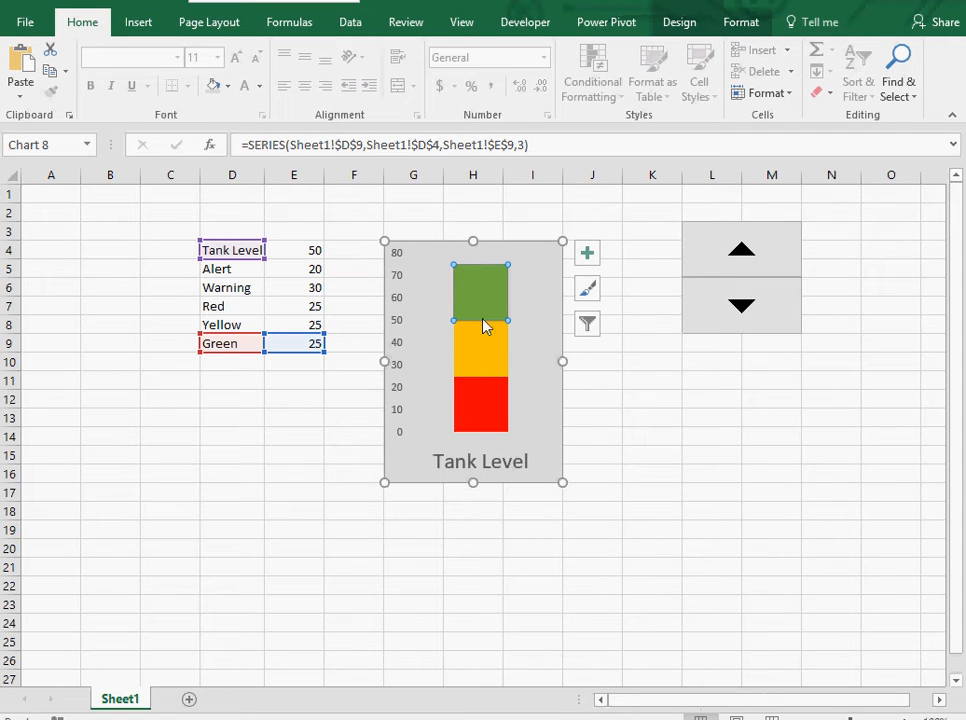
{"action": "left_click", "coordinate": [319, 448]}
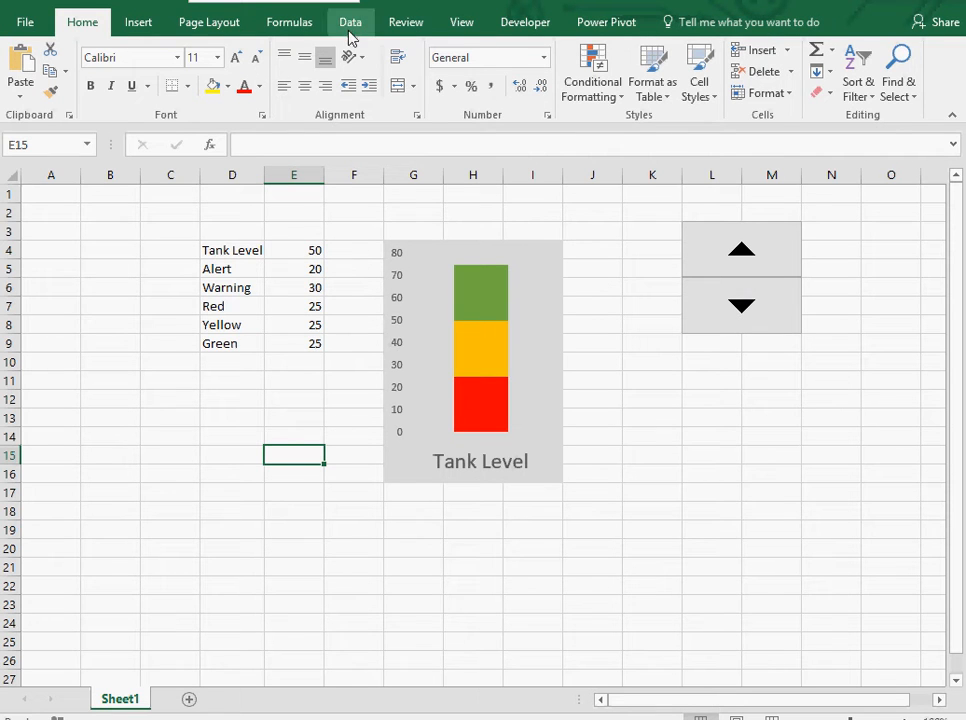
{"action": "left_click", "coordinate": [553, 22]}
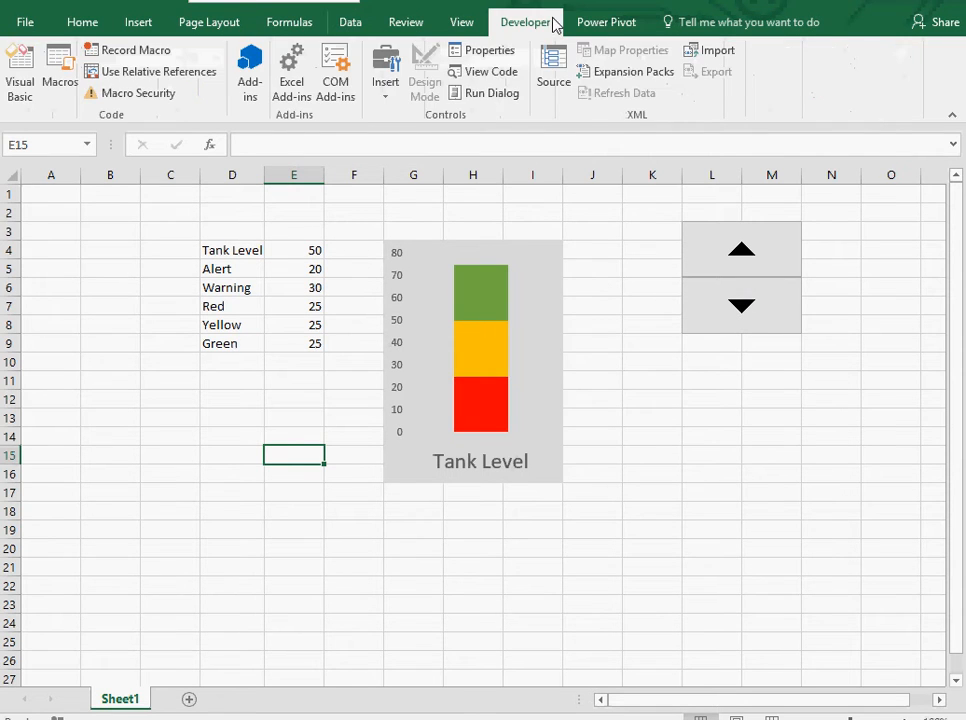
{"action": "left_click", "coordinate": [392, 96]}
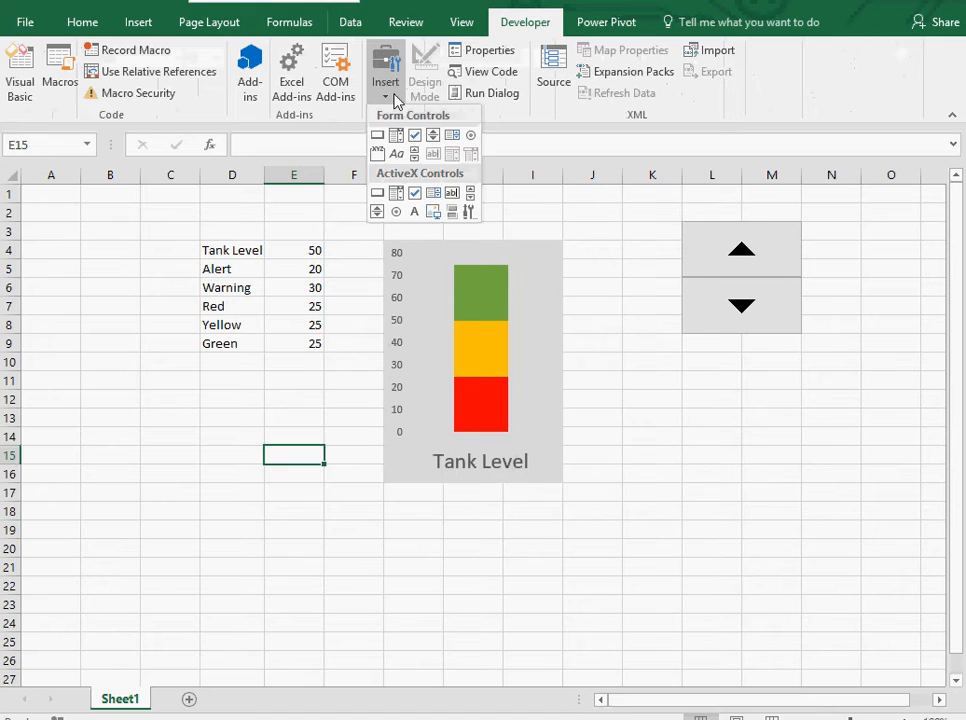
{"action": "left_click", "coordinate": [433, 136]}
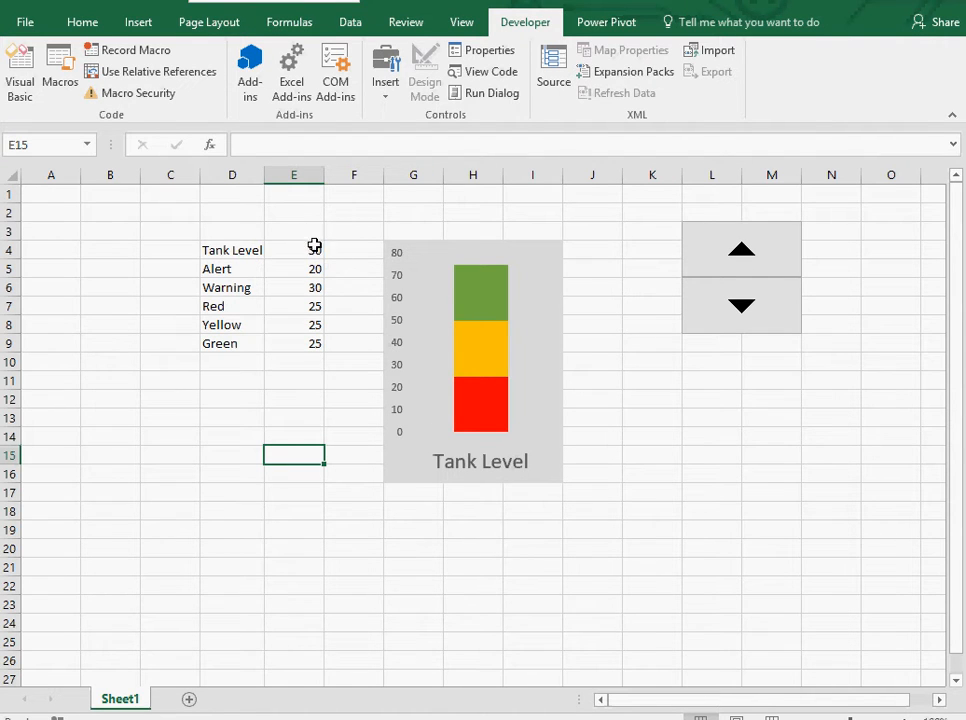
Adjust the tank level with the spin button's arrows.
{"action": "left_click", "coordinate": [743, 318]}
{"action": "left_click", "coordinate": [752, 313]}
{"action": "double_click", "coordinate": [774, 254]}
{"action": "double_click", "coordinate": [774, 254]}
{"action": "left_click", "coordinate": [774, 254]}
{"action": "left_click", "coordinate": [670, 400]}
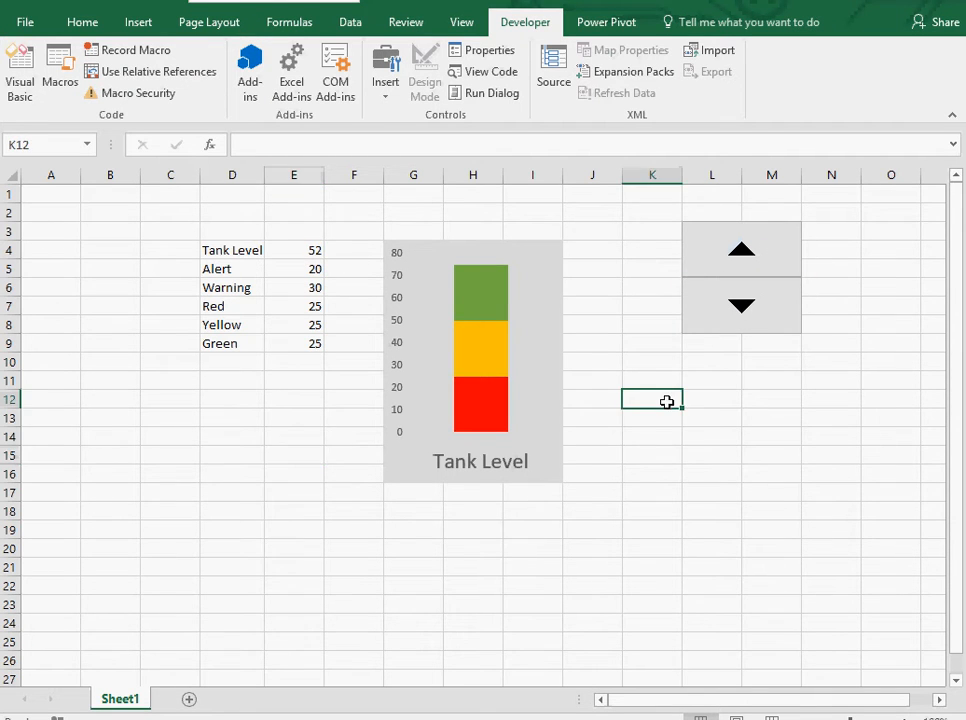
Enter the formula =IF(E4<=E5,E4,0) in the Red value cell E7.
{"action": "left_click", "coordinate": [302, 305]}
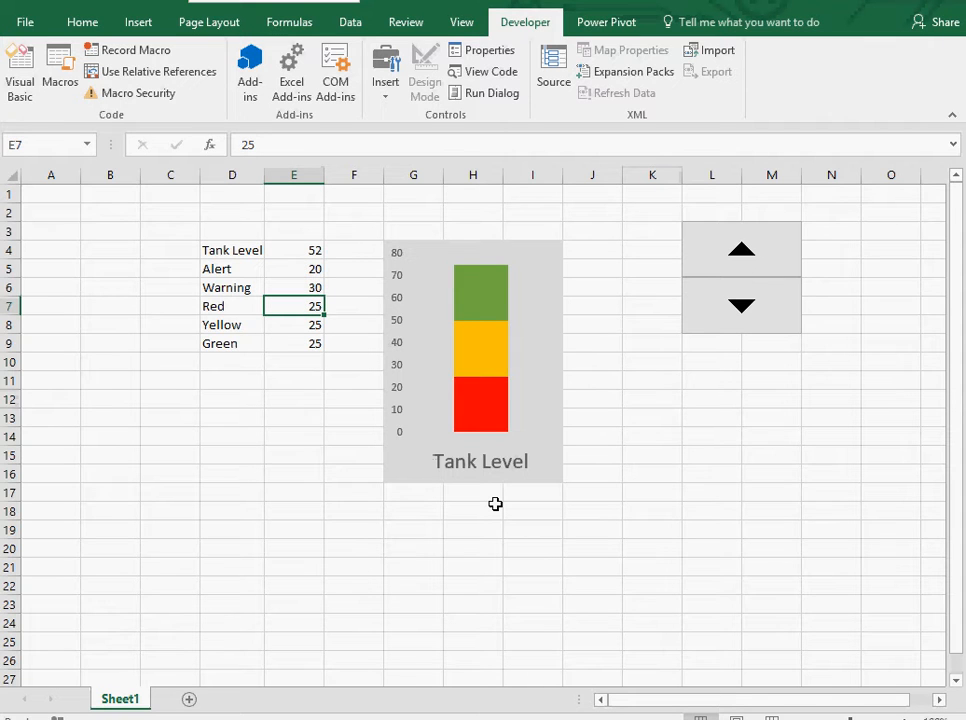
{"action": "type", "text": "="}
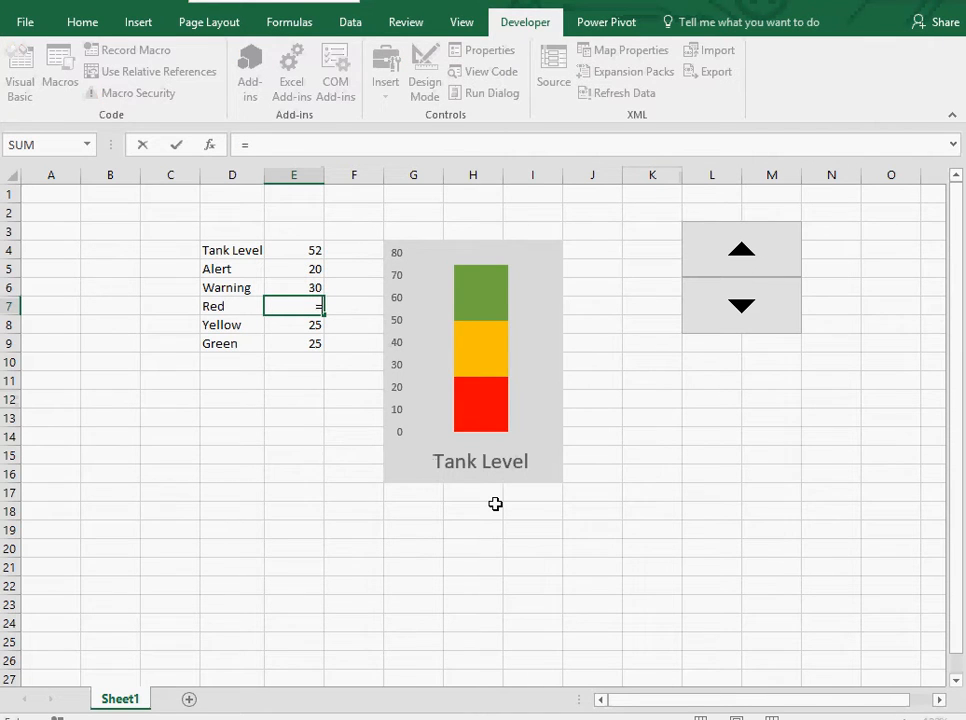
{"action": "type", "text": "if"}
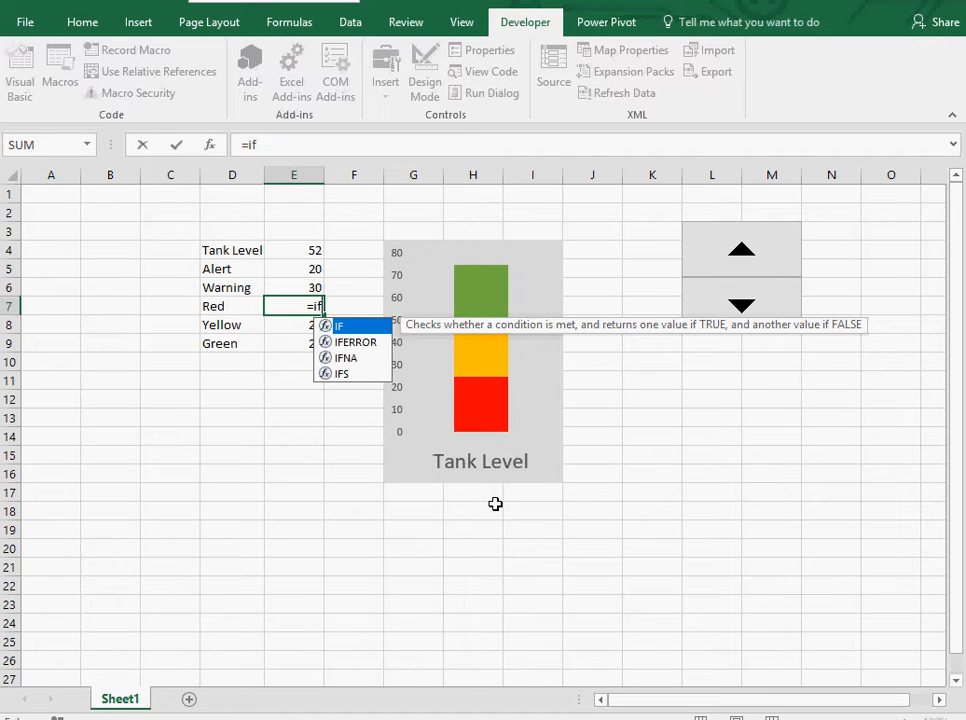
{"action": "key", "text": "Tab"}
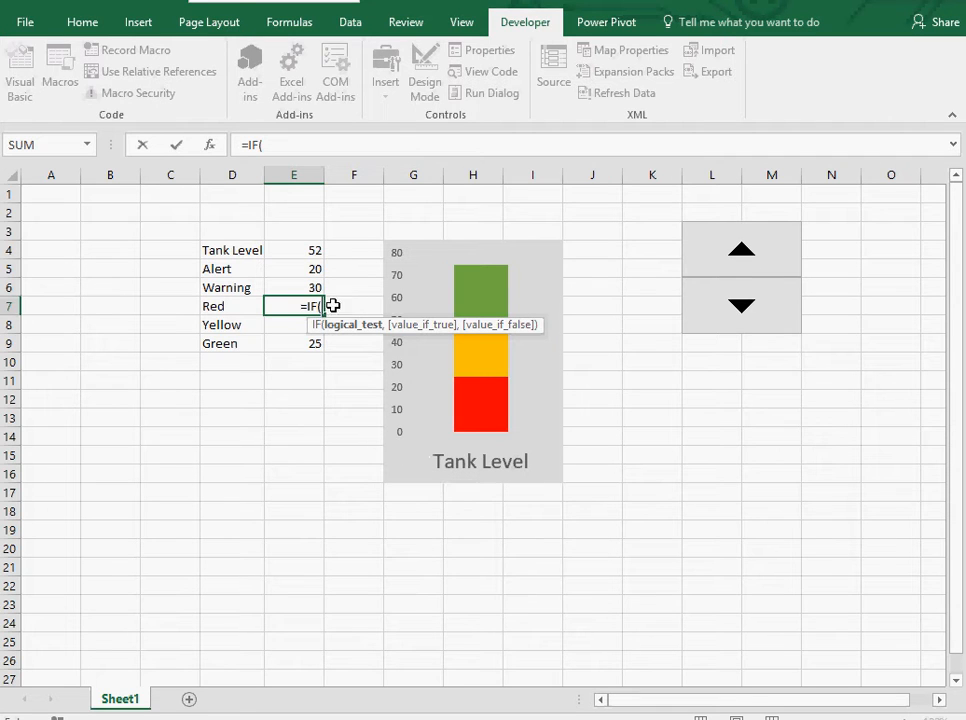
{"action": "left_click", "coordinate": [315, 252]}
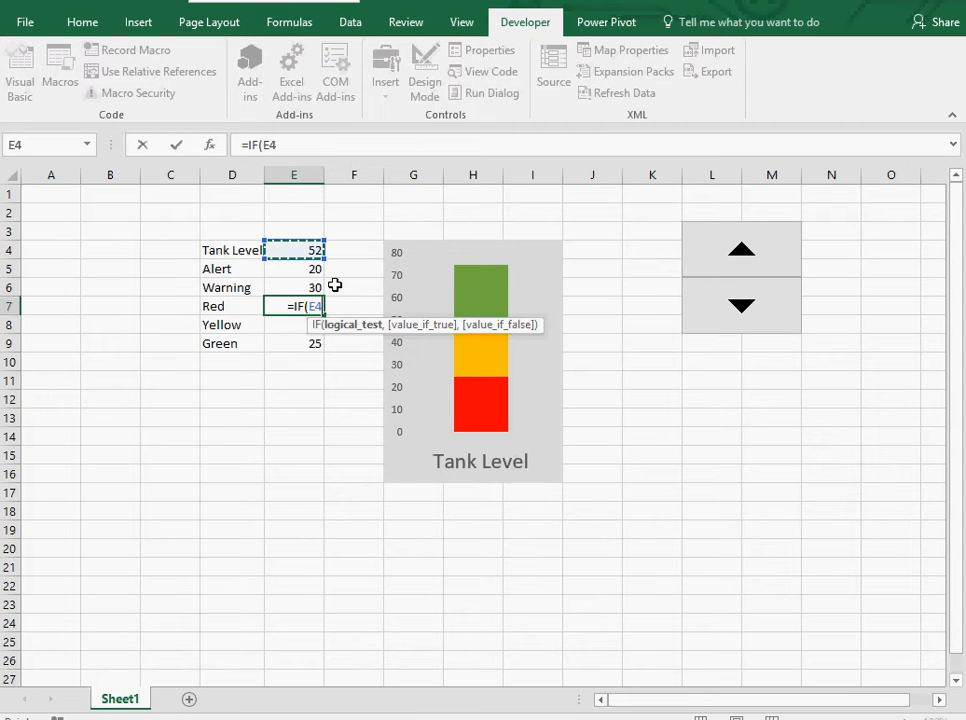
{"action": "type", "text": "<"}
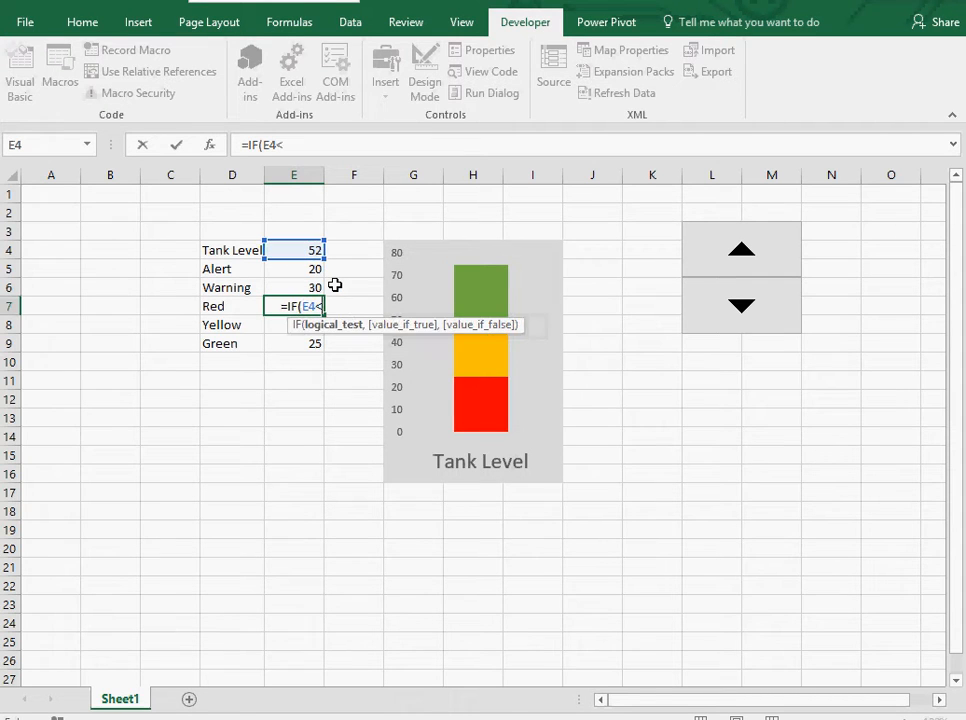
{"action": "type", "text": "="}
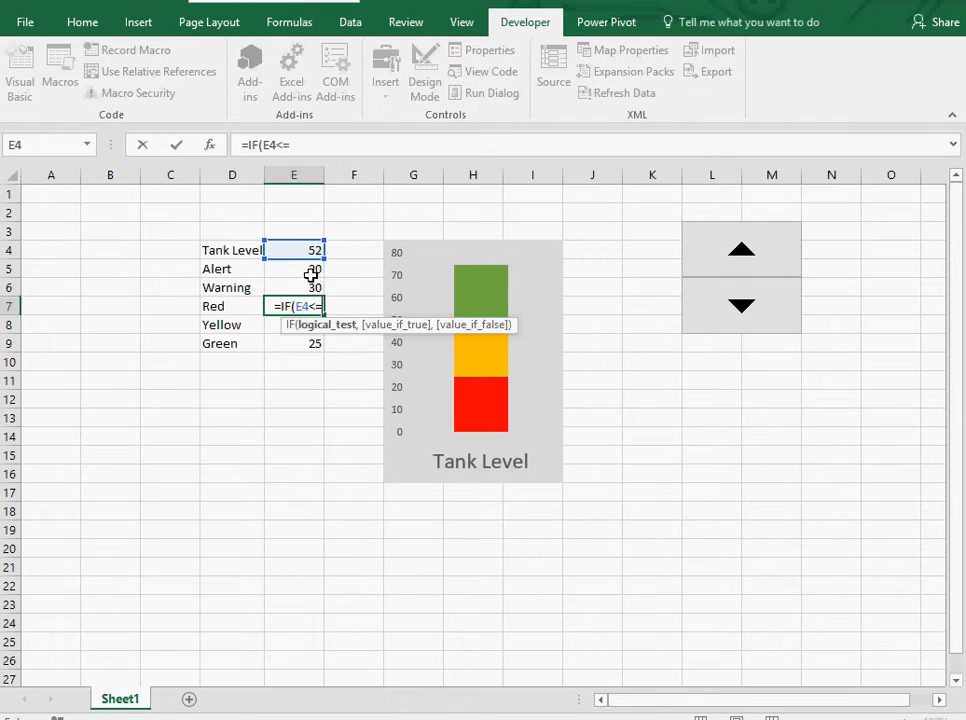
{"action": "left_click", "coordinate": [311, 270]}
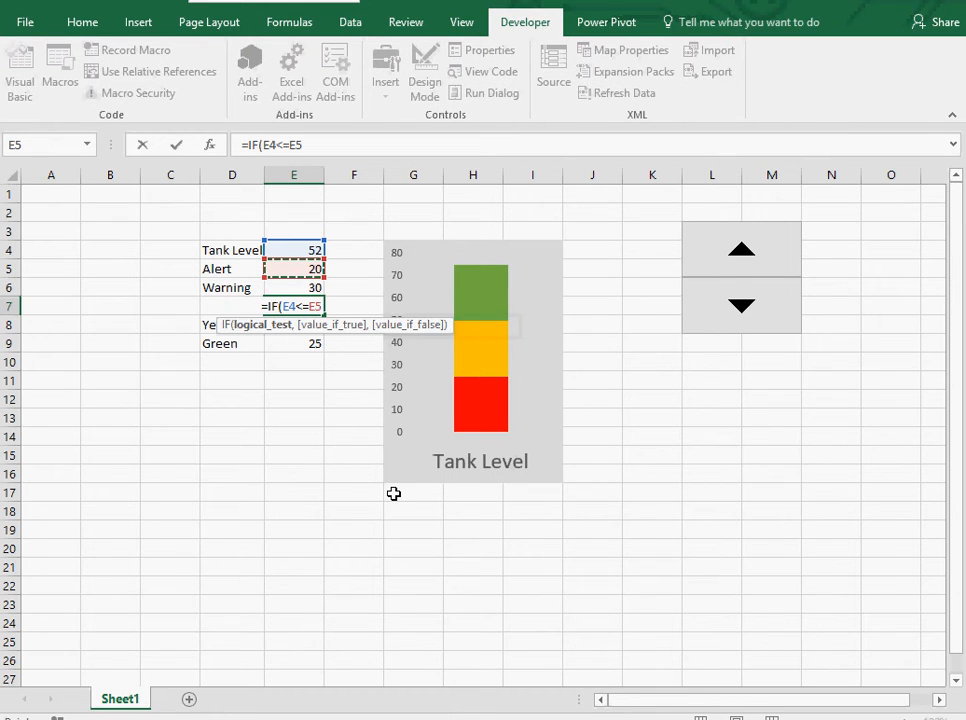
{"action": "type", "text": ","}
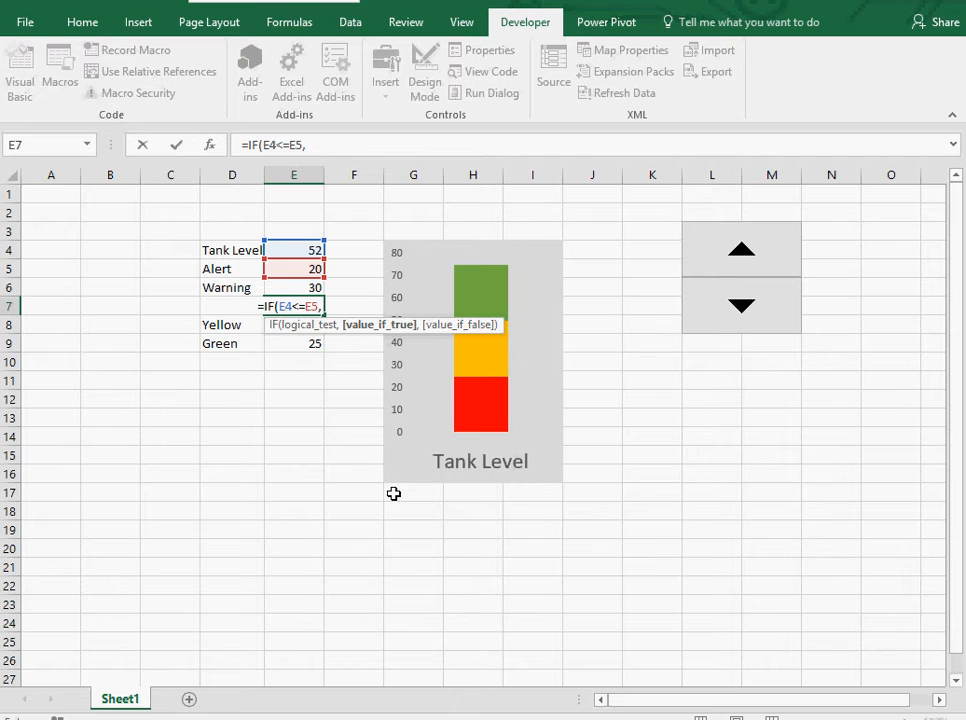
{"action": "left_click", "coordinate": [316, 251]}
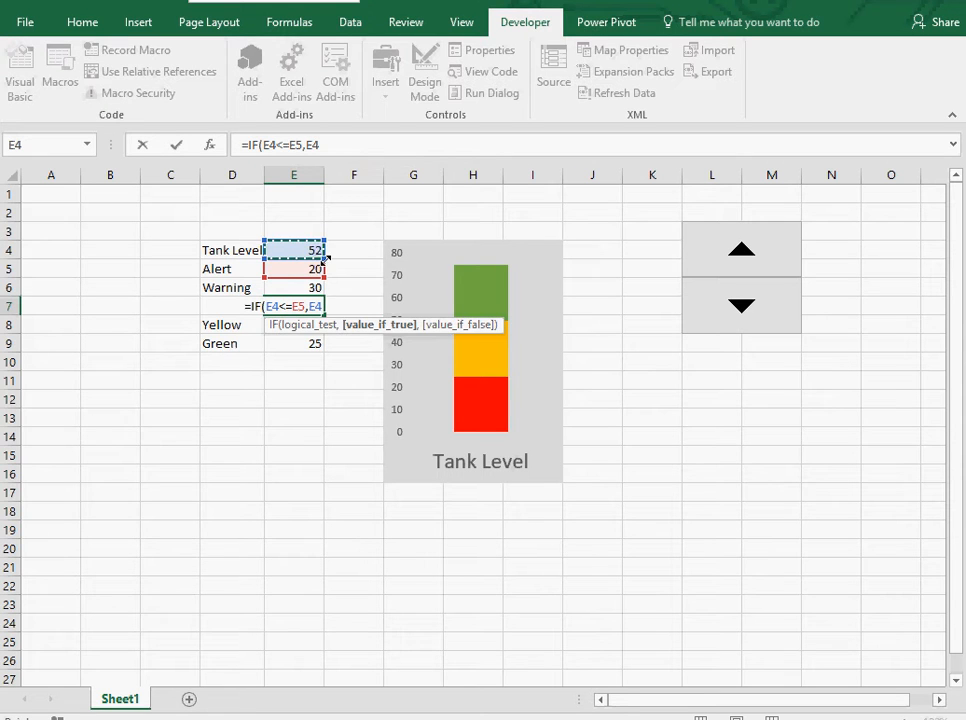
{"action": "type", "text": ","}
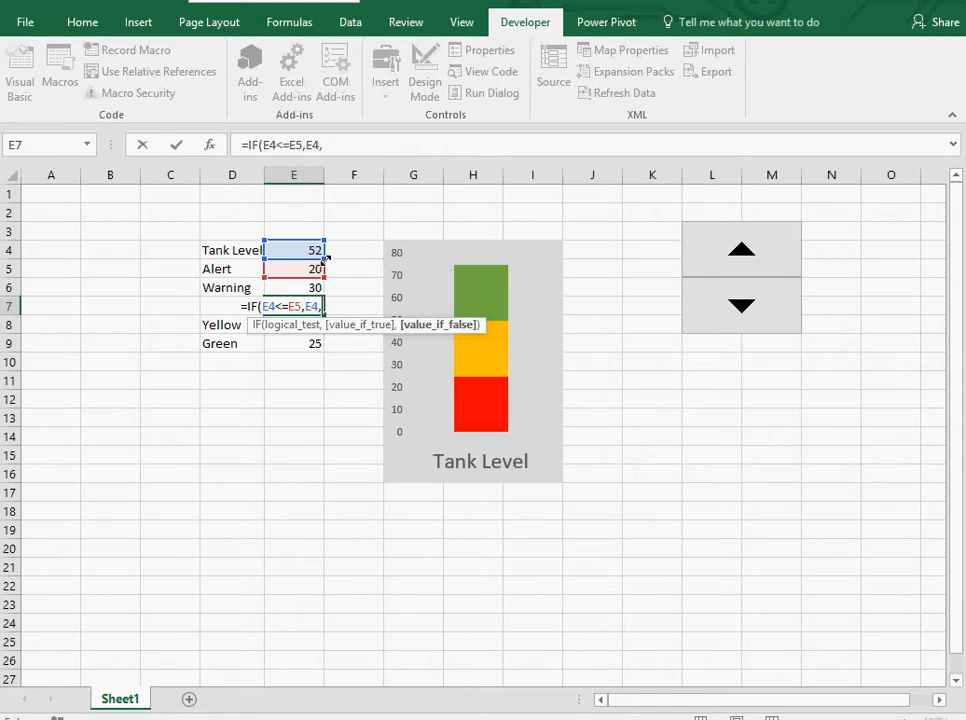
{"action": "type", "text": "0)"}
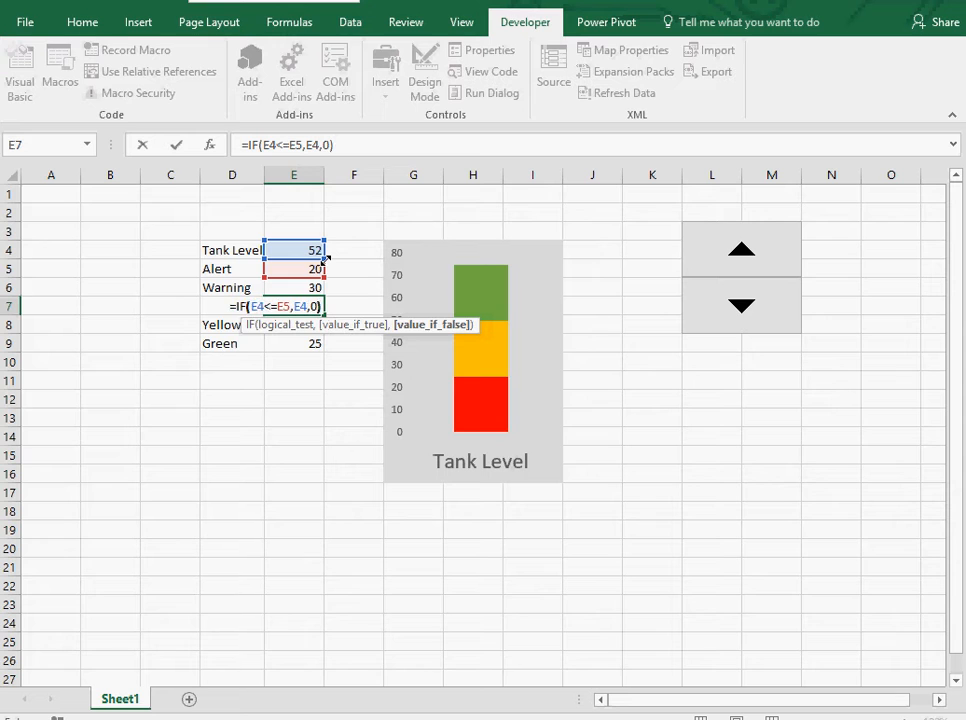
{"action": "key", "text": "Return"}
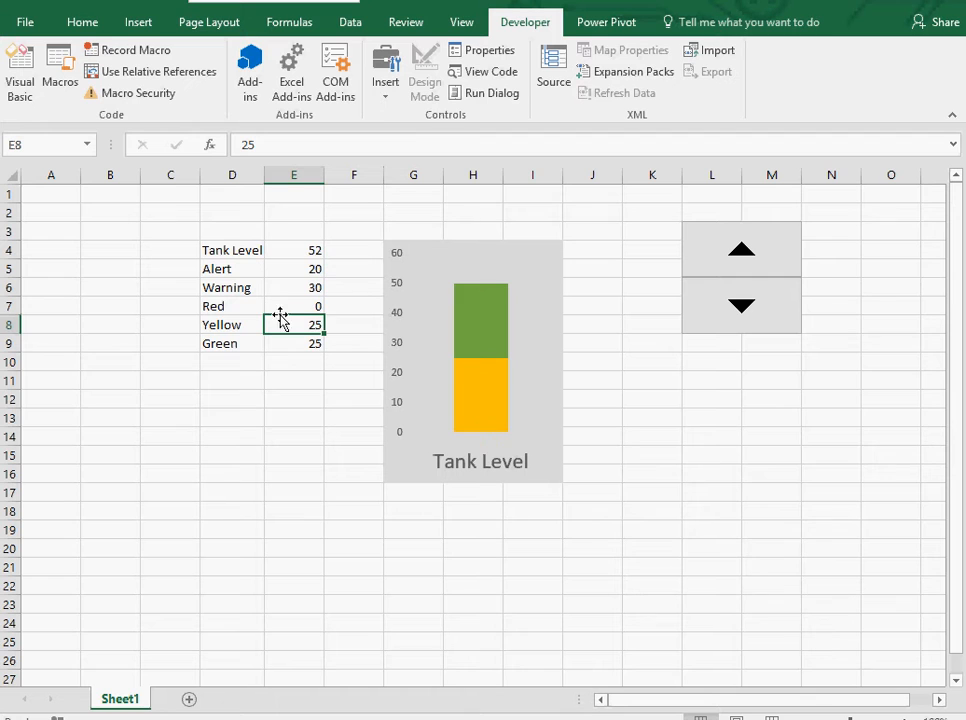
Set the Tank Level value in E4 to 10.
{"action": "left_click", "coordinate": [298, 250]}
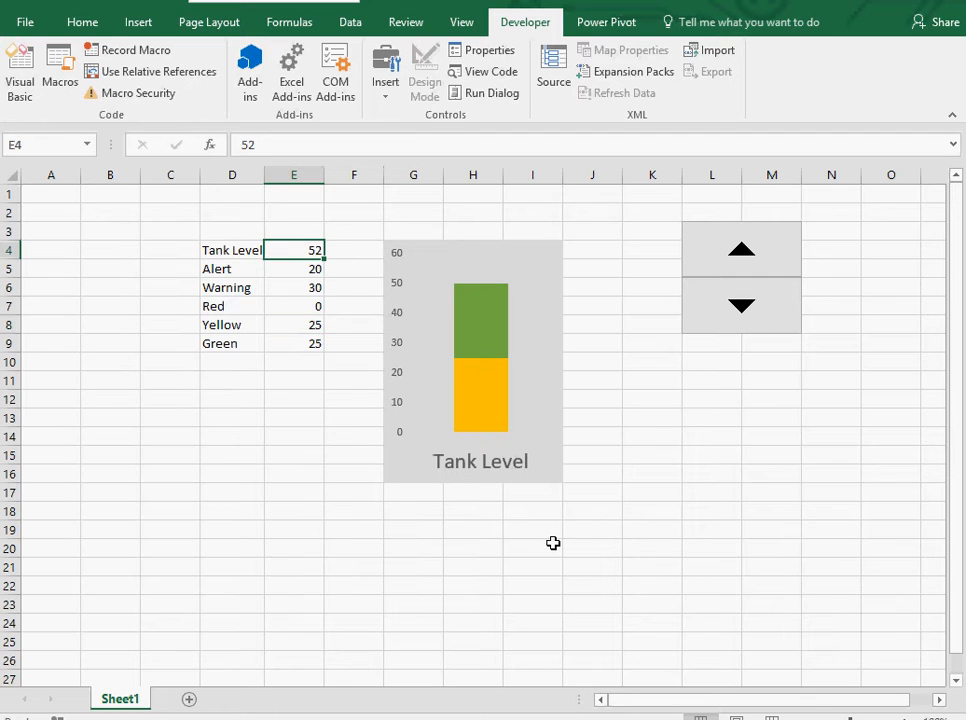
{"action": "type", "text": "10"}
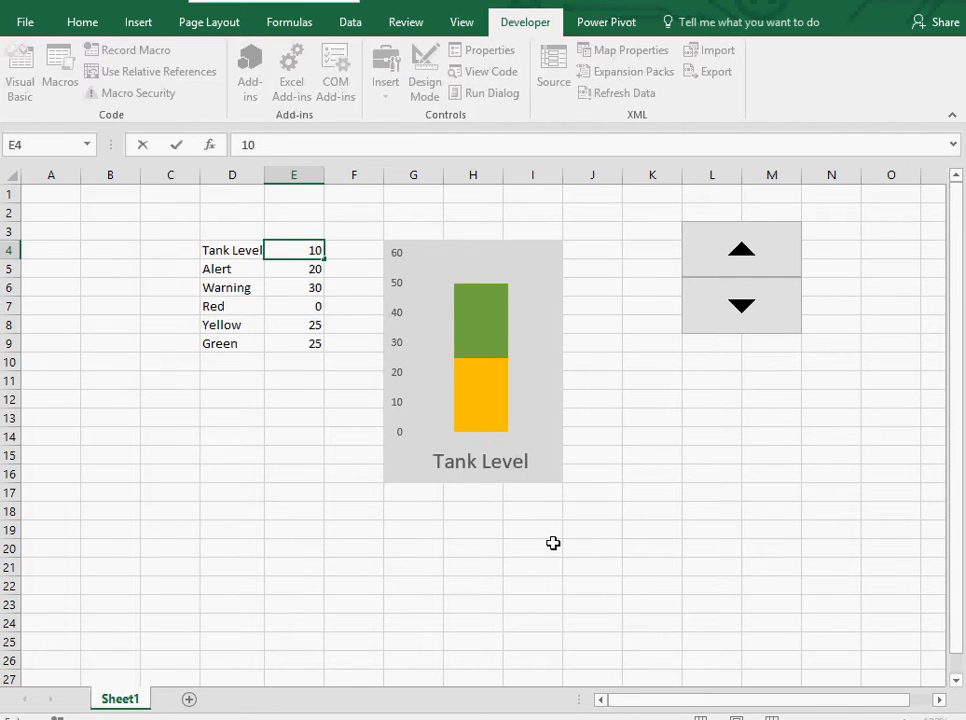
{"action": "key", "text": "Return"}
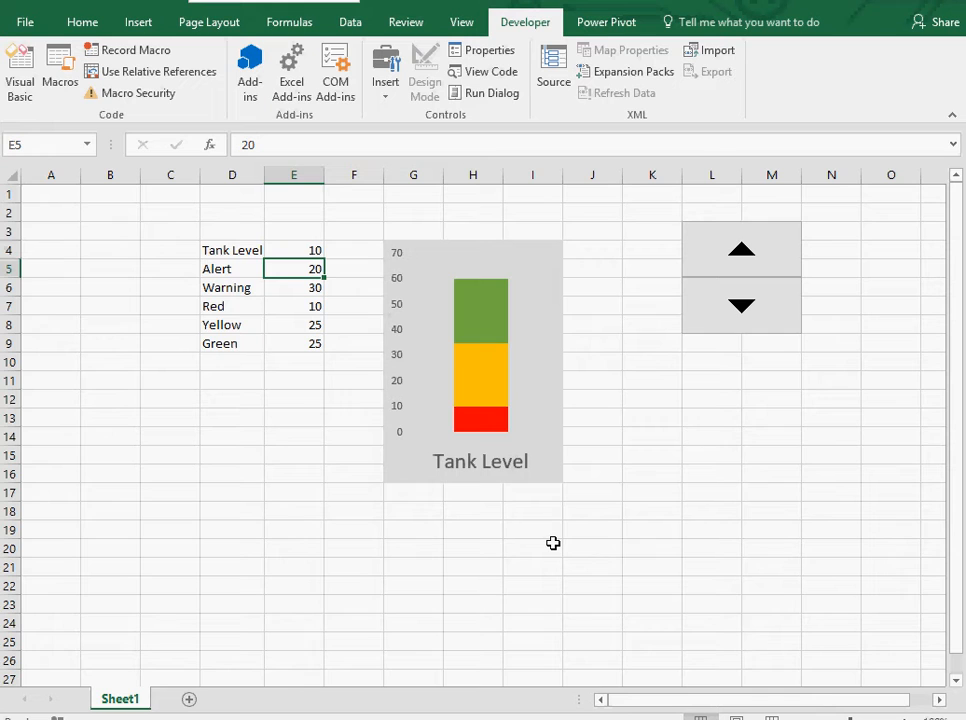
Enter the formula =IF(E4>E6,E4,0) in the Green value cell E9.
{"action": "left_click", "coordinate": [306, 343]}
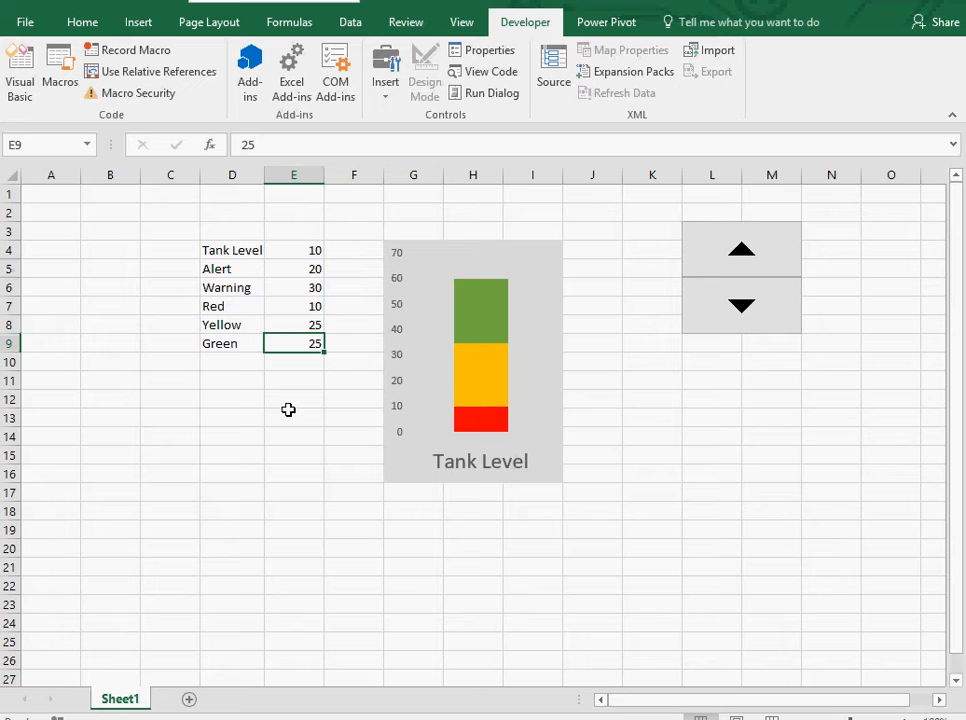
{"action": "type", "text": "=if"}
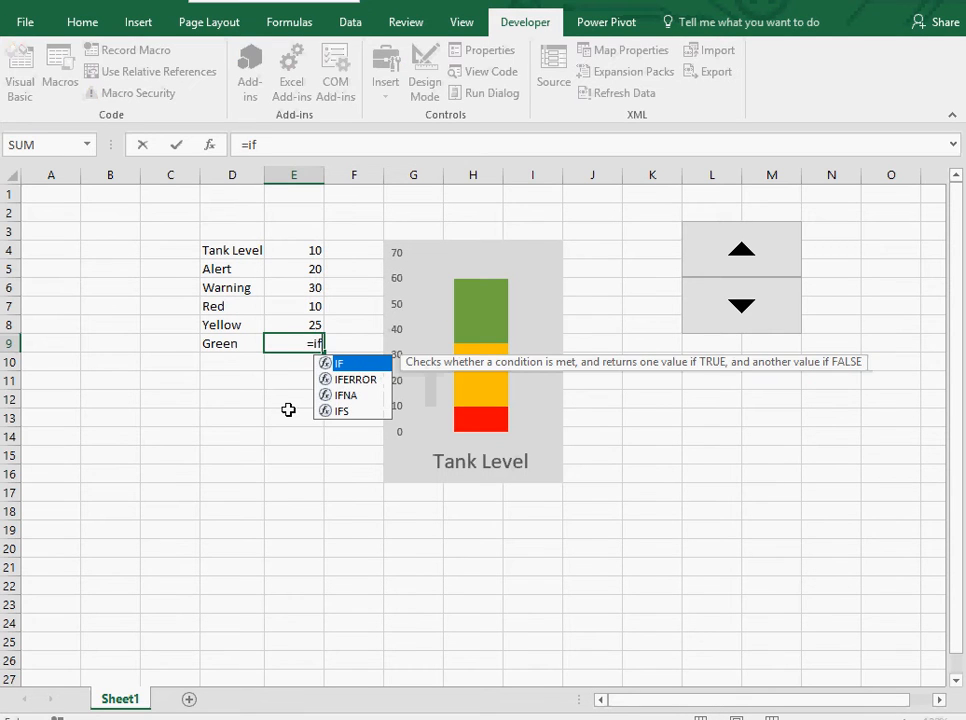
{"action": "key", "text": "Tab"}
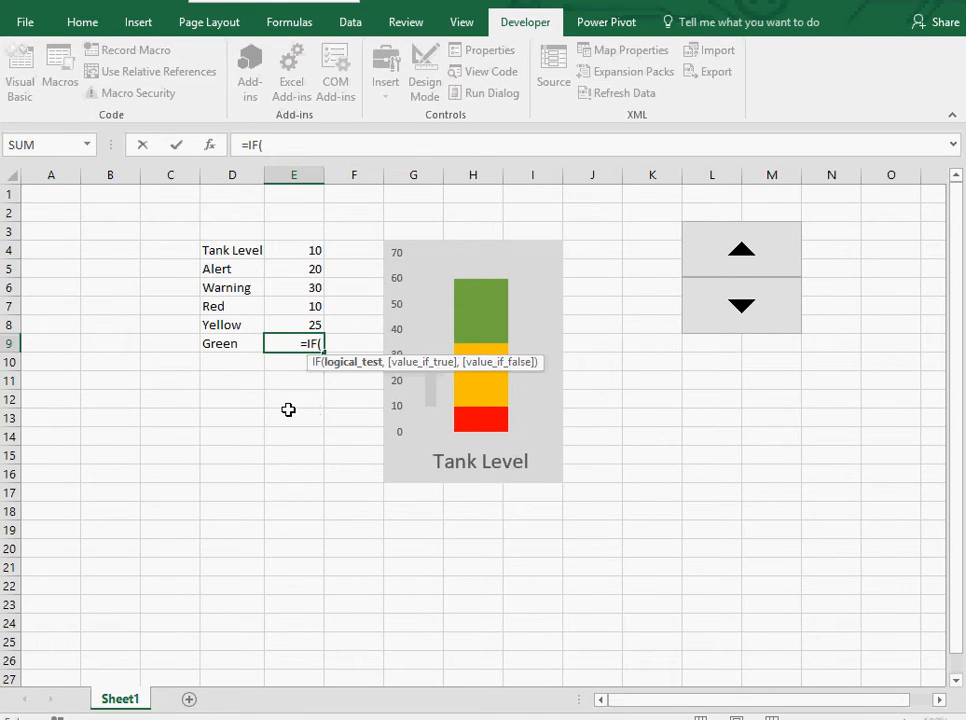
{"action": "left_click", "coordinate": [313, 251]}
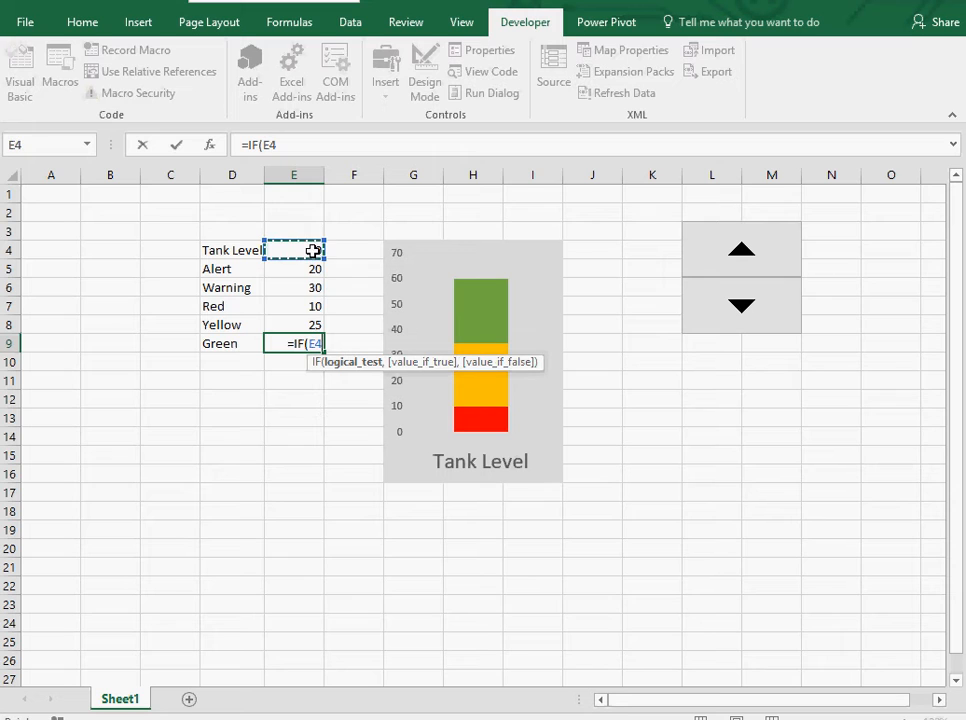
{"action": "type", "text": ">"}
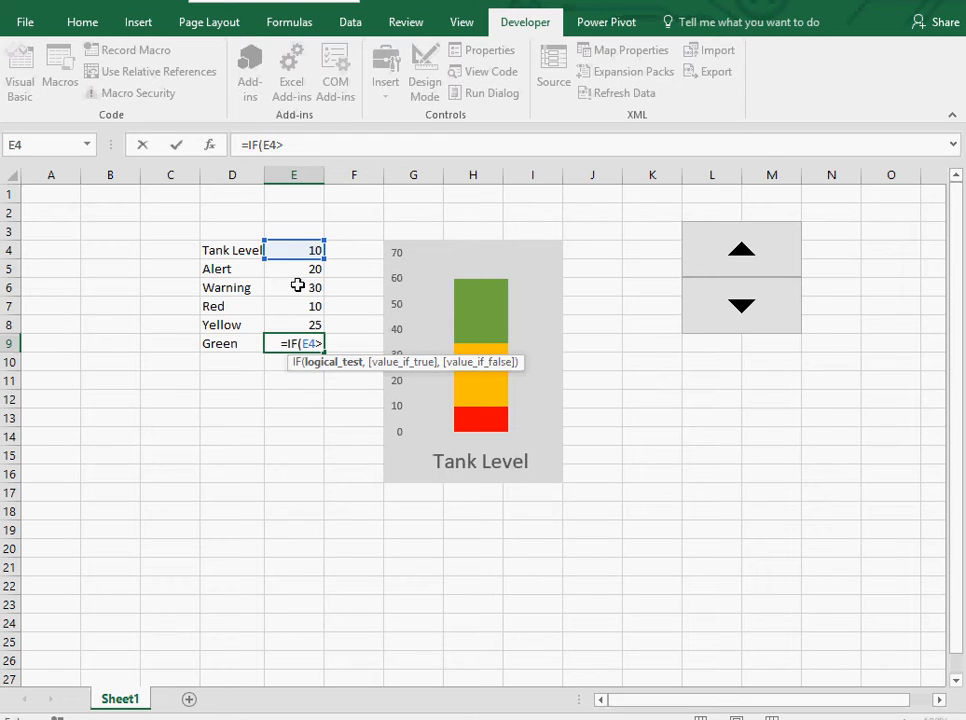
{"action": "left_click", "coordinate": [298, 287]}
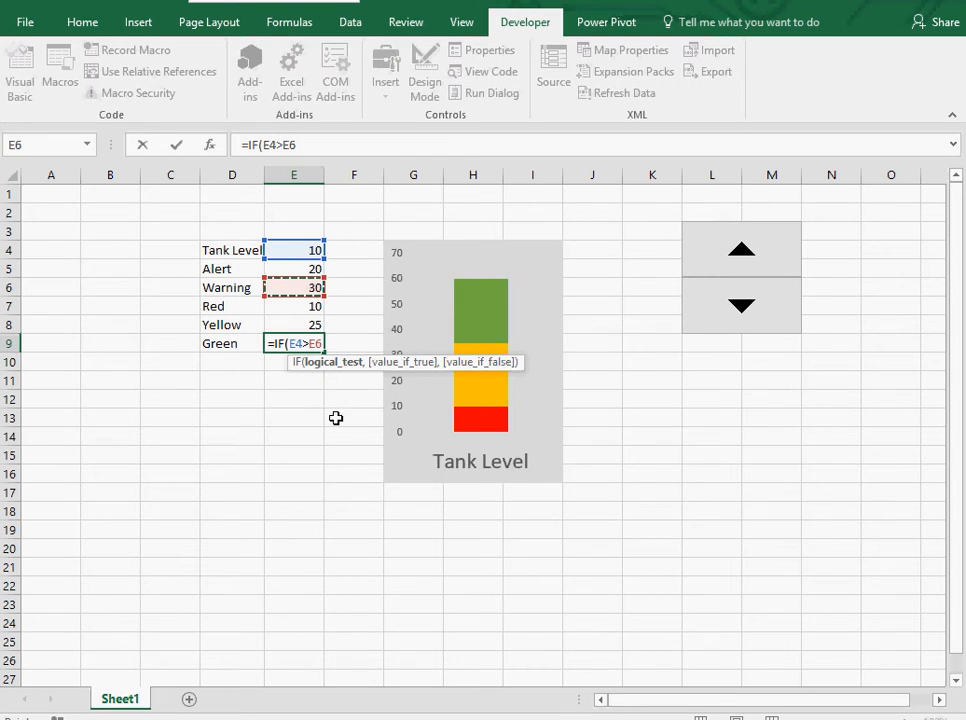
{"action": "type", "text": ","}
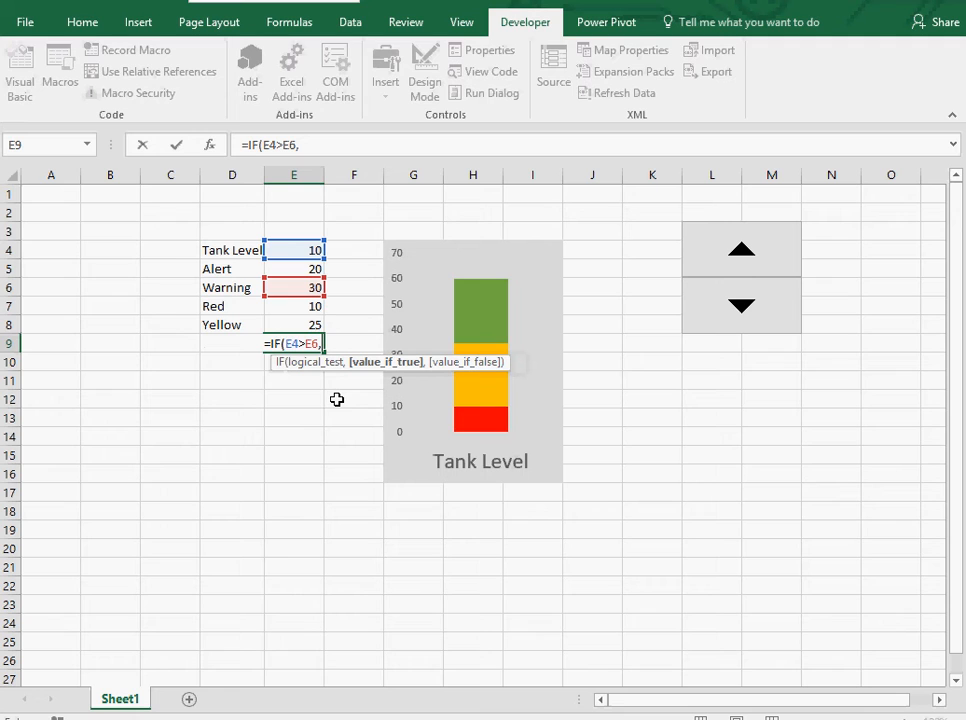
{"action": "left_click", "coordinate": [294, 249]}
{"action": "type", "text": ","}
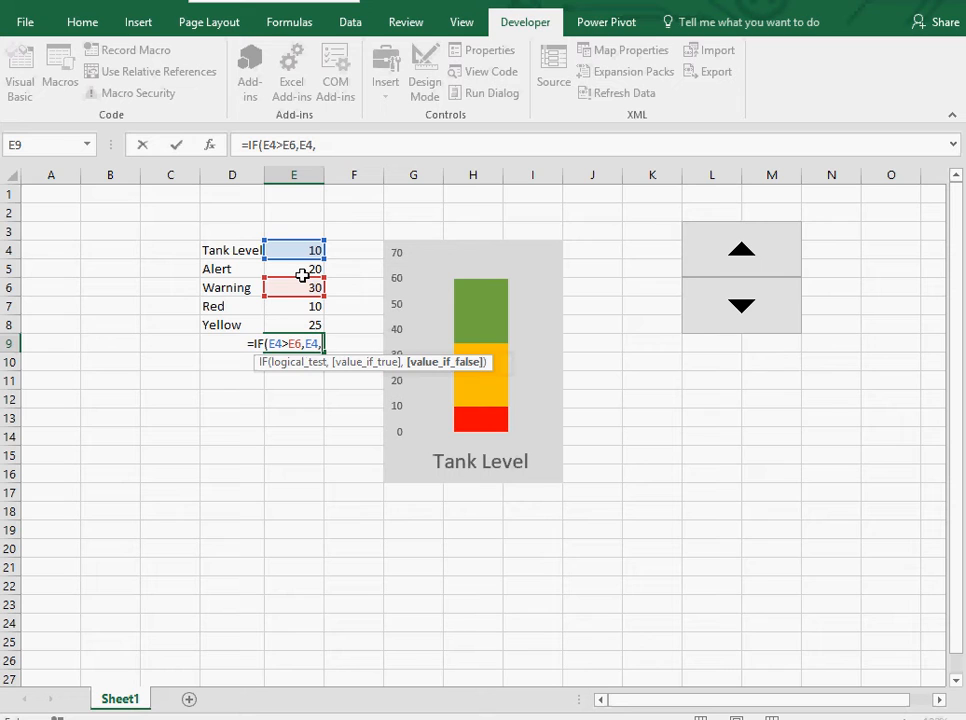
{"action": "type", "text": "0)"}
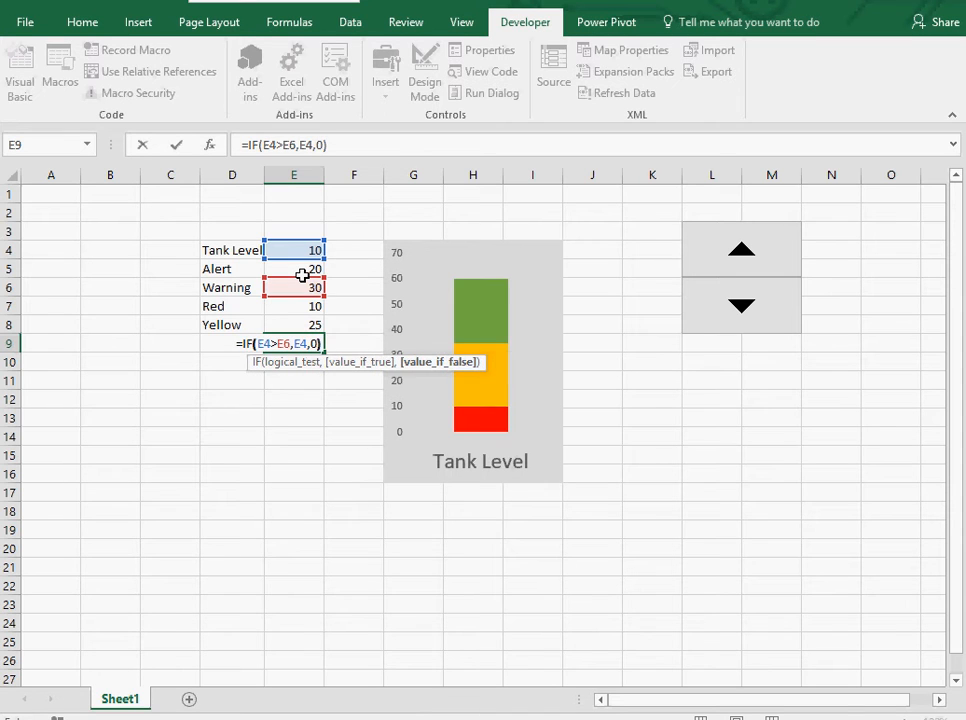
{"action": "key", "text": "Return"}
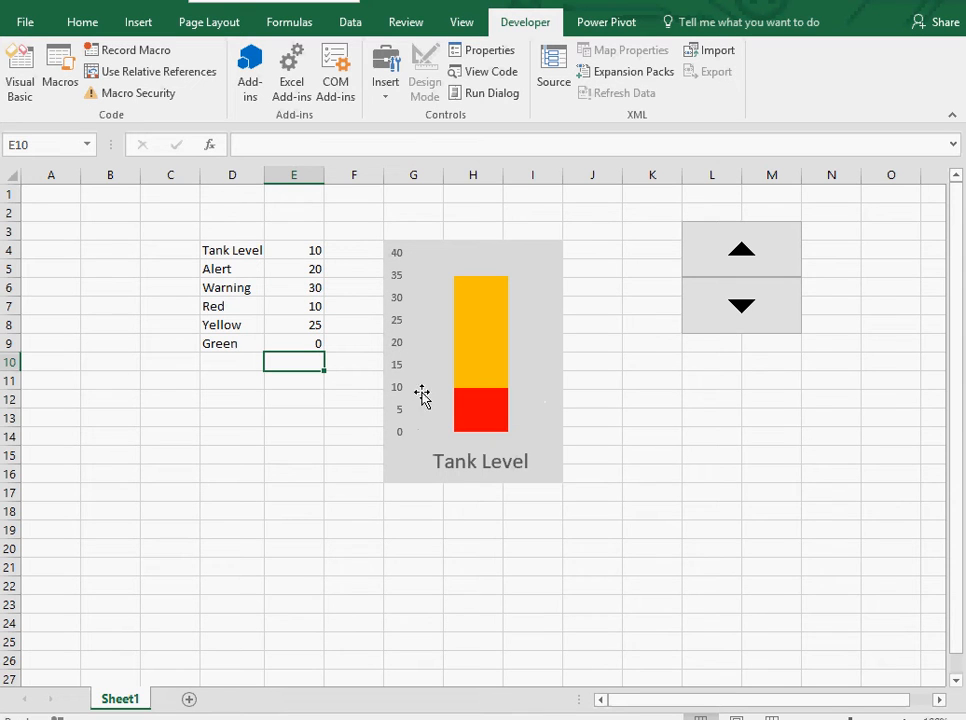
Enter the formula =IF(AND(E4>E5,E4<=E6),E4,0) in the Yellow value cell E8.
{"action": "left_click", "coordinate": [311, 327]}
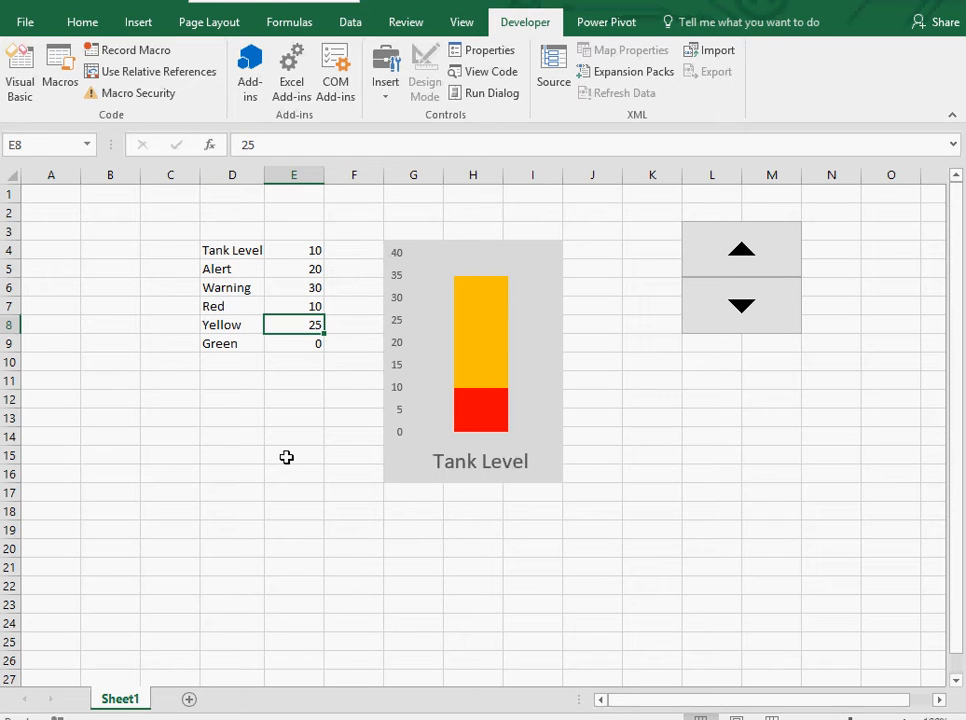
{"action": "type", "text": "="}
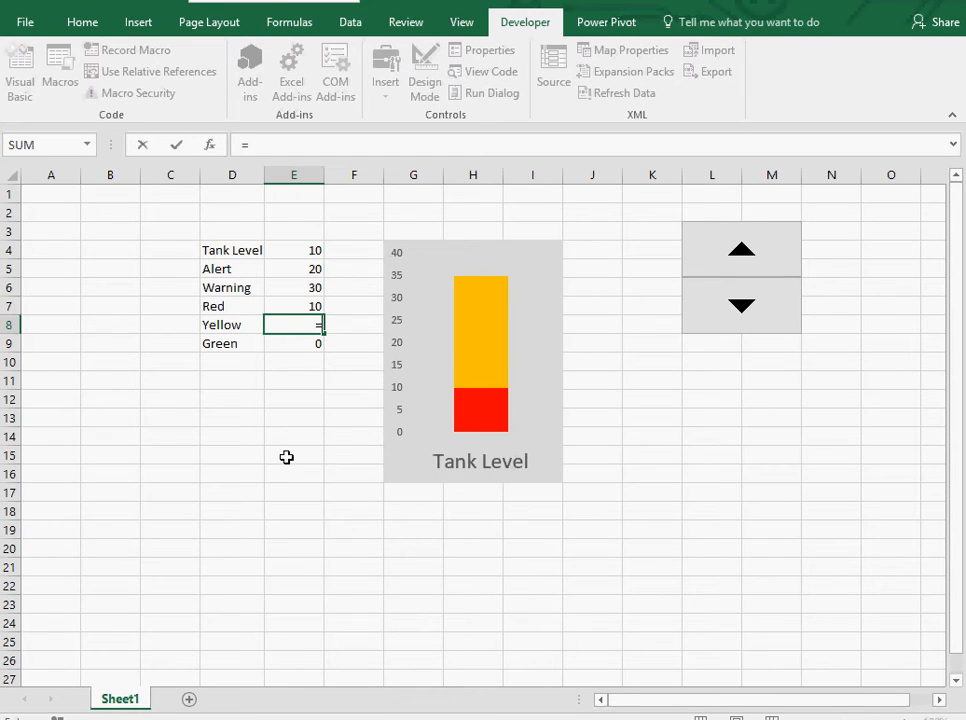
{"action": "type", "text": "if"}
{"action": "key", "text": "Tab"}
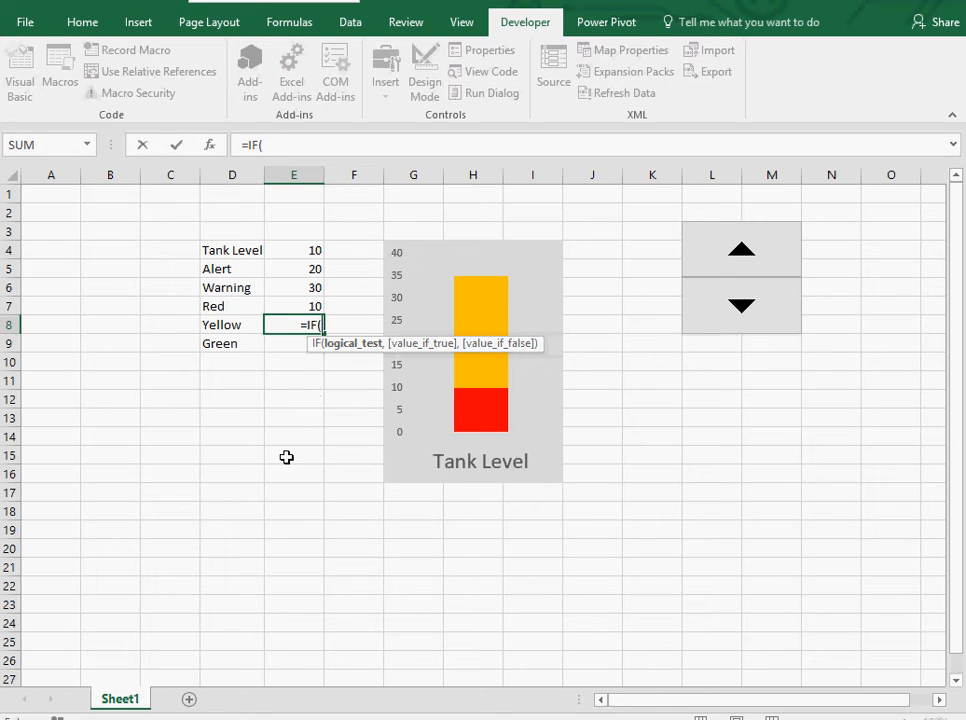
{"action": "type", "text": "and"}
{"action": "key", "text": "Tab"}
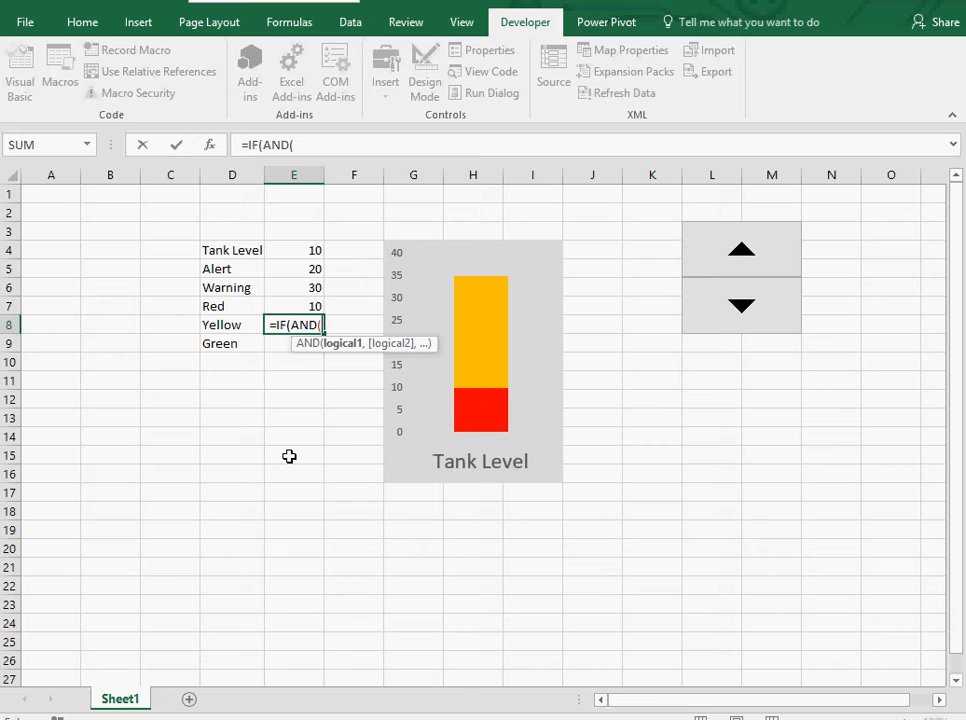
{"action": "left_click", "coordinate": [291, 253]}
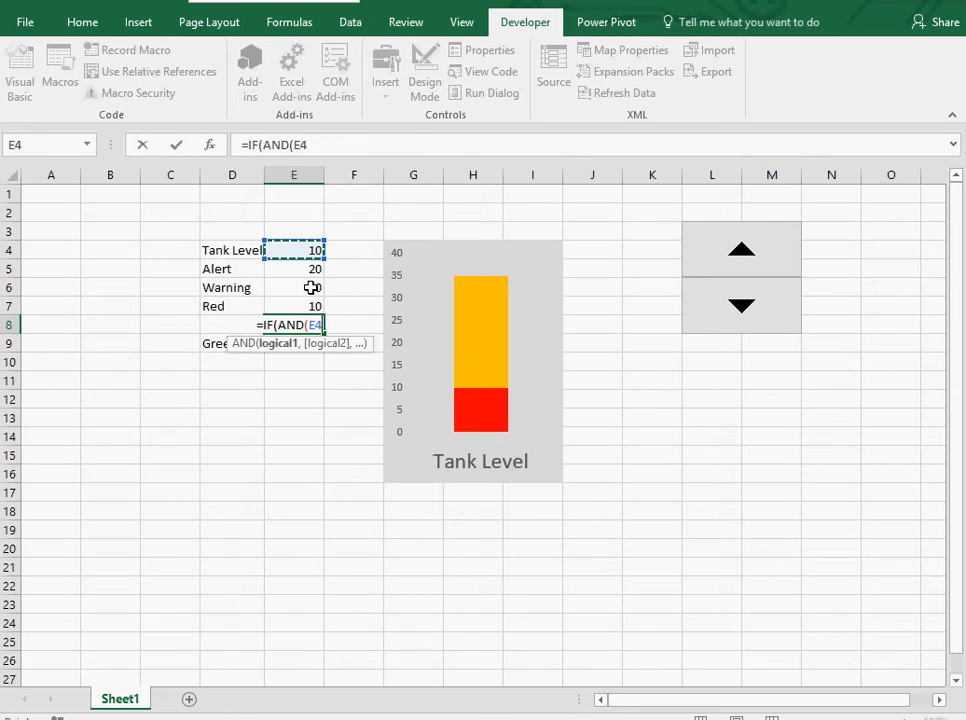
{"action": "type", "text": ">"}
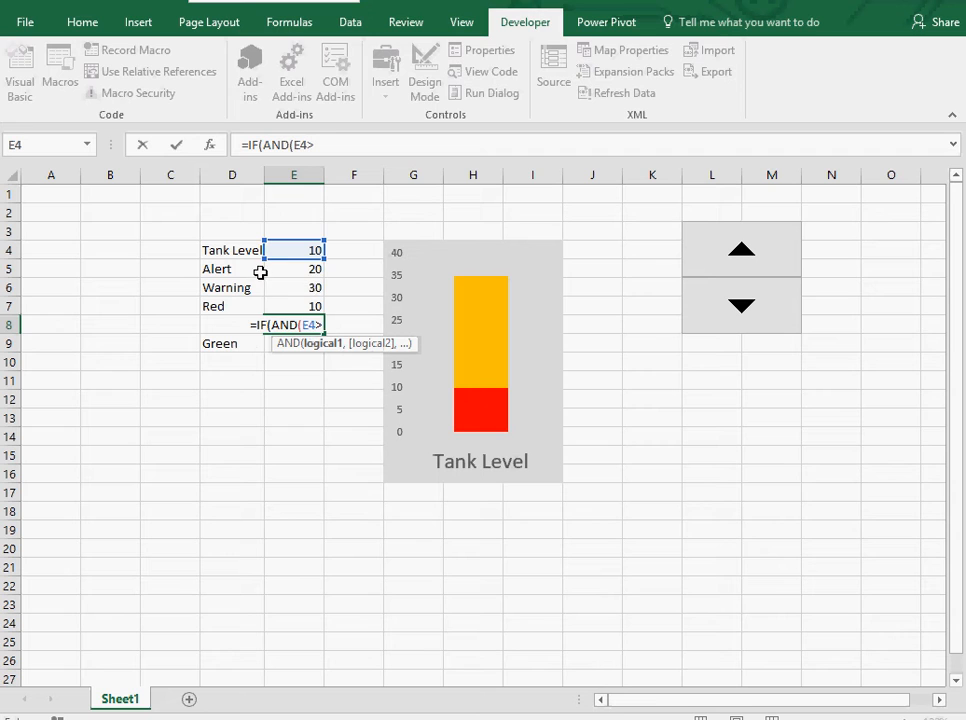
{"action": "left_click", "coordinate": [268, 270]}
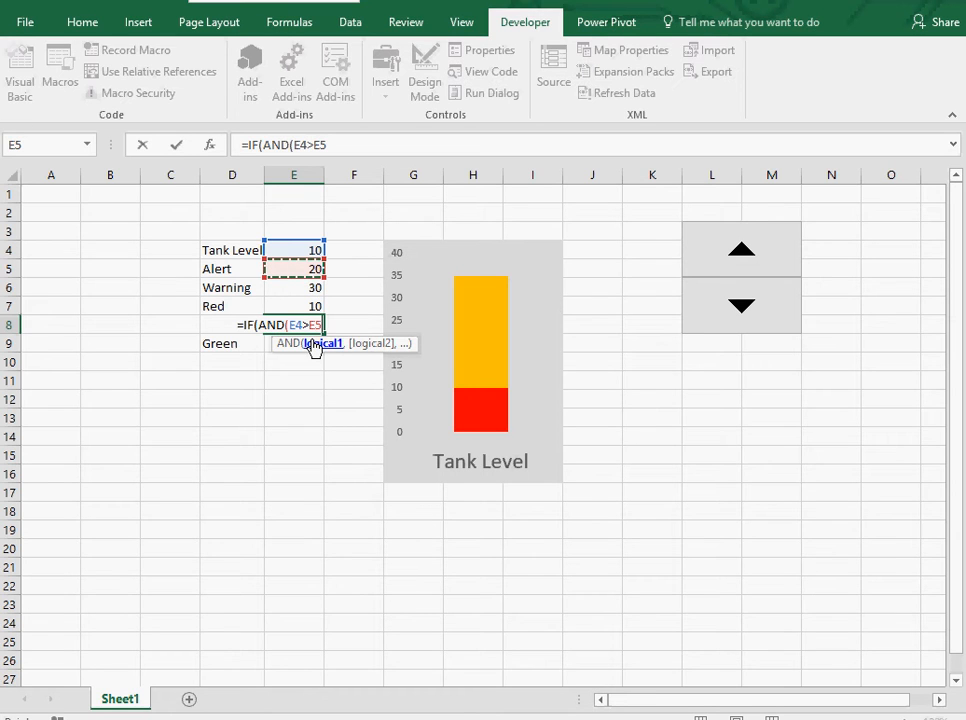
{"action": "type", "text": ","}
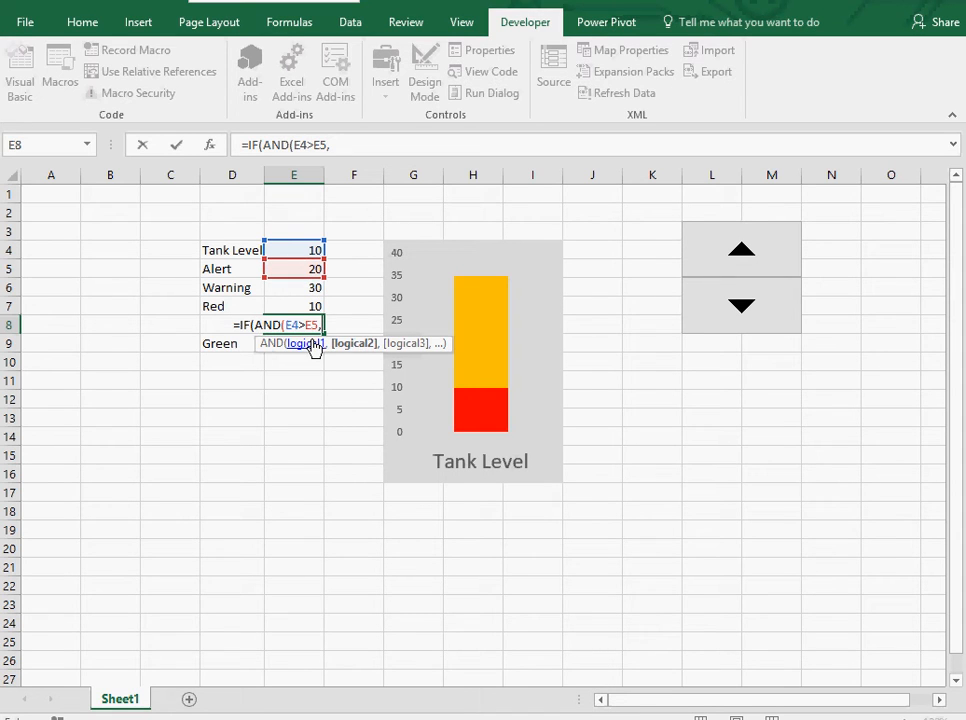
{"action": "left_click", "coordinate": [316, 251]}
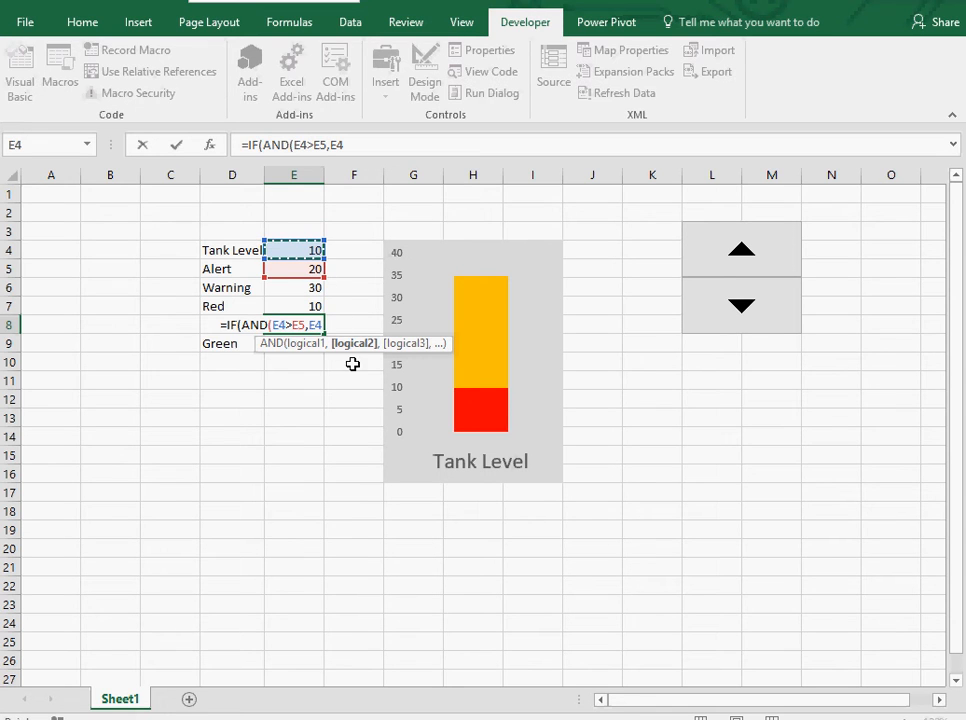
{"action": "type", "text": "<"}
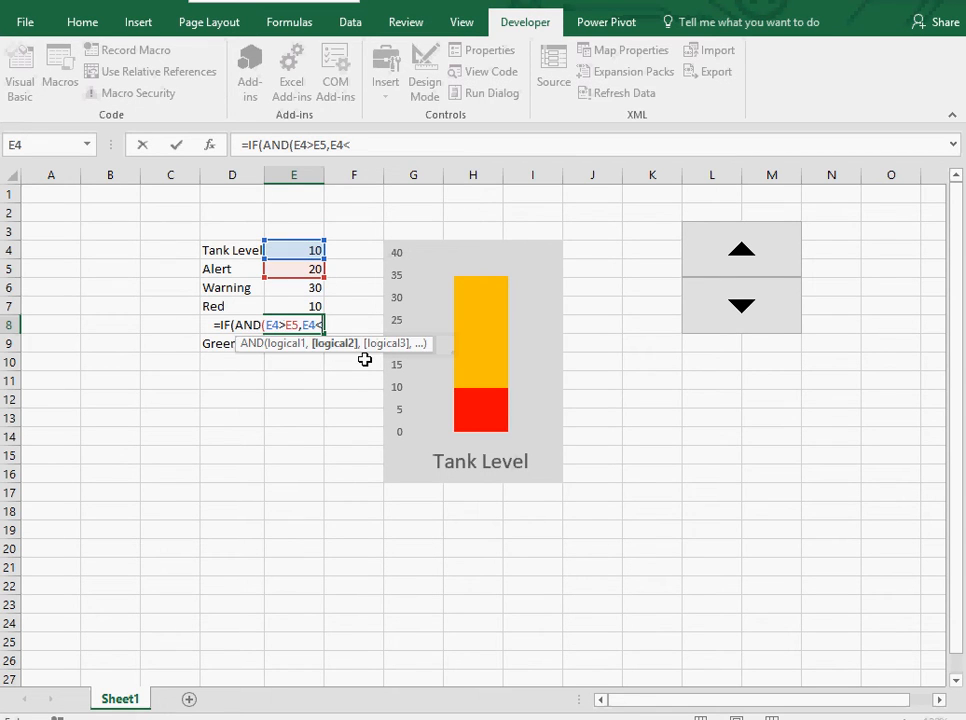
{"action": "type", "text": "="}
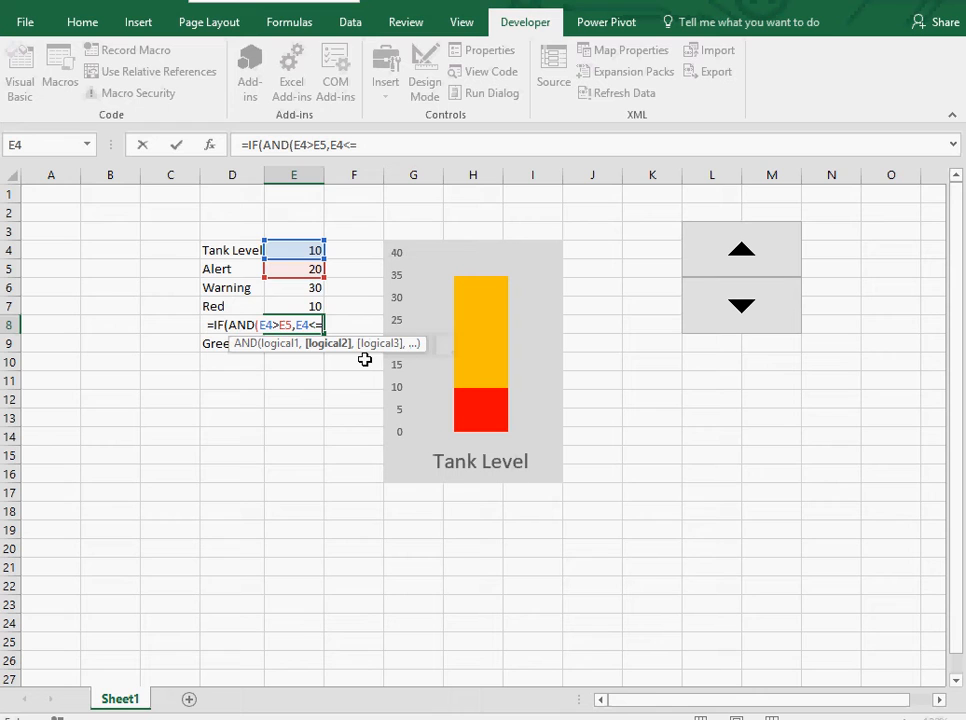
{"action": "left_click", "coordinate": [311, 287]}
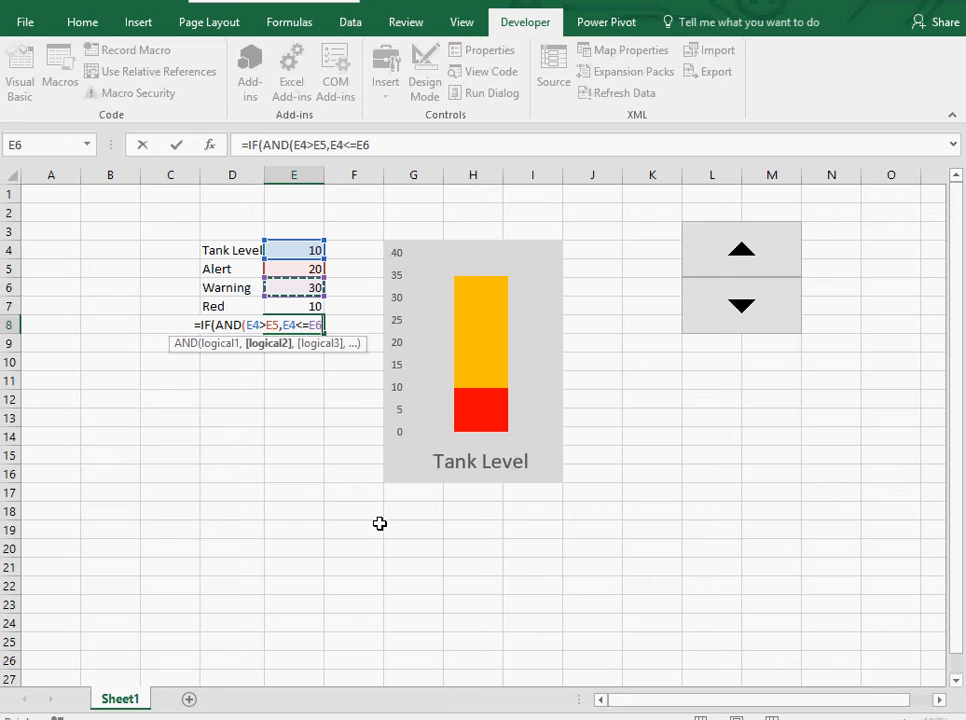
{"action": "type", "text": ")"}
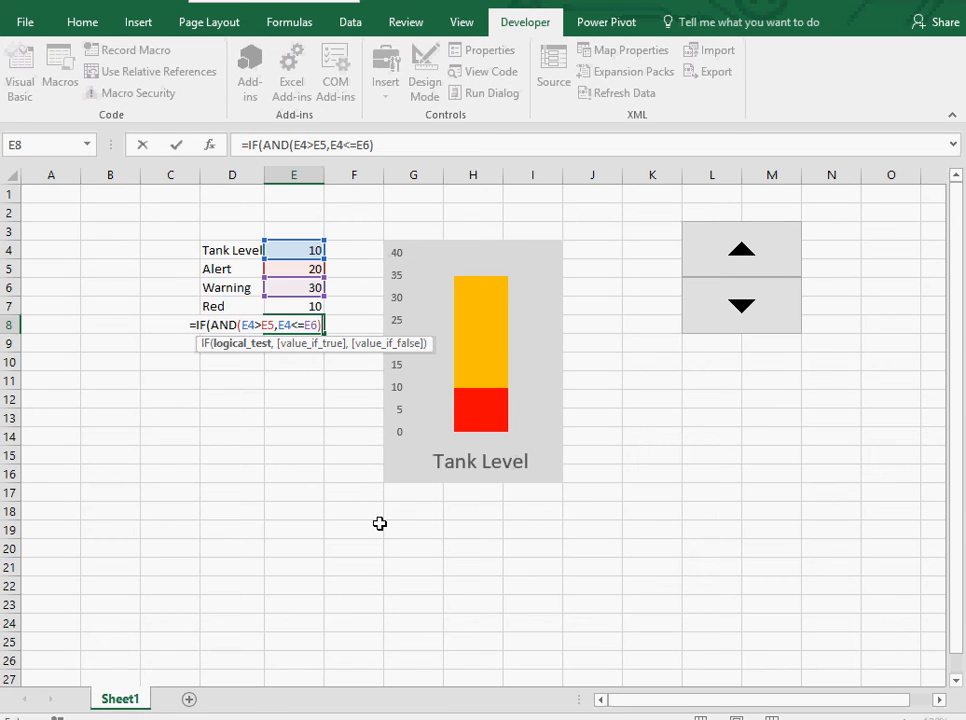
{"action": "type", "text": ","}
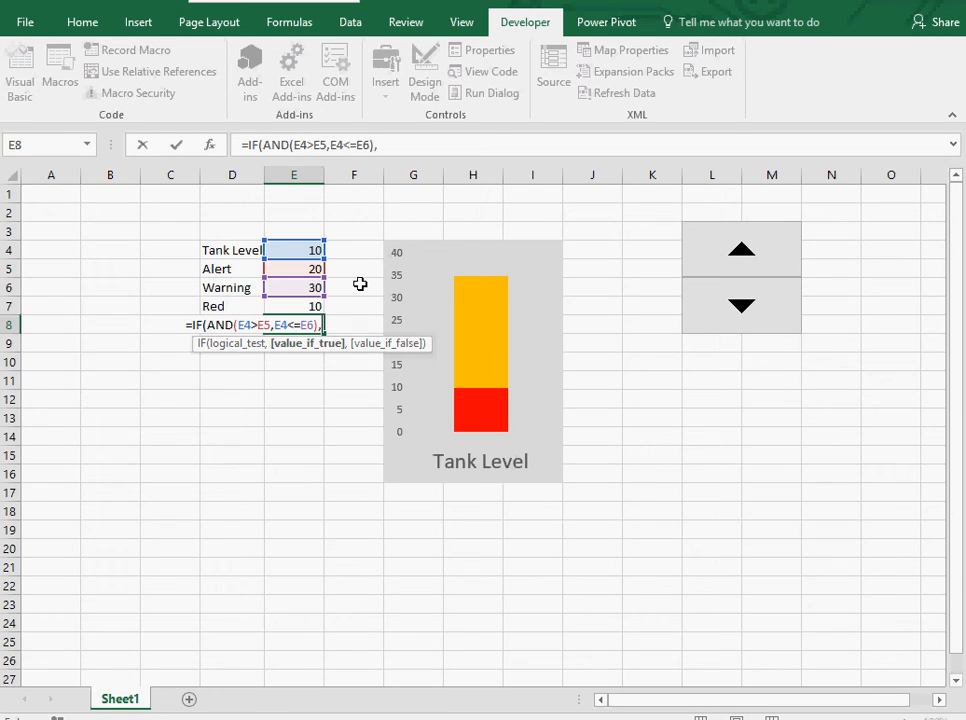
{"action": "left_click", "coordinate": [314, 251]}
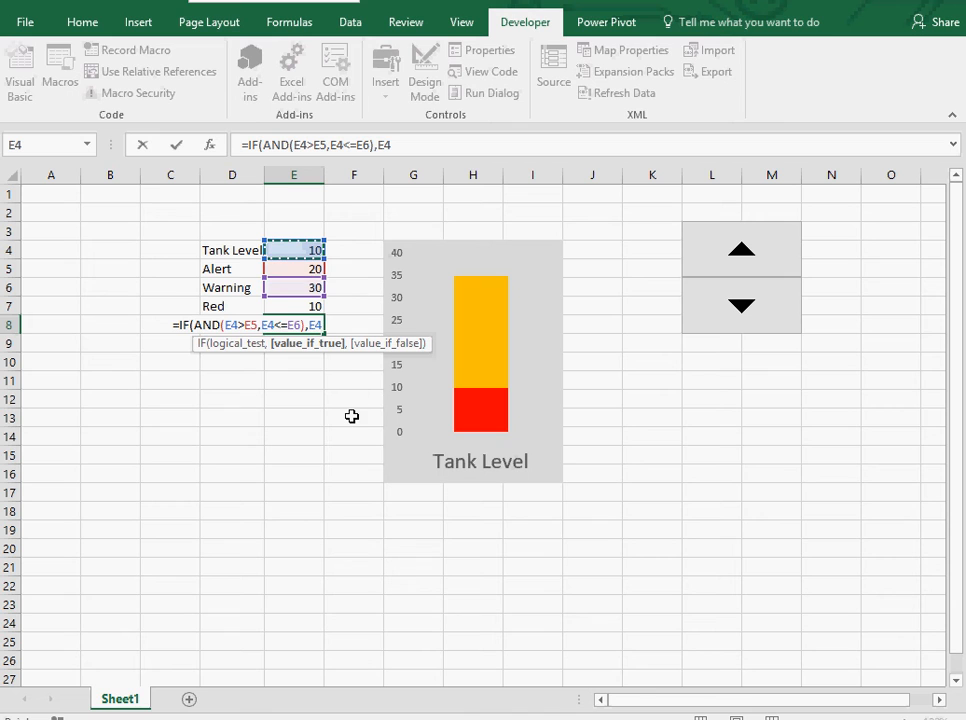
{"action": "type", "text": ",0)"}
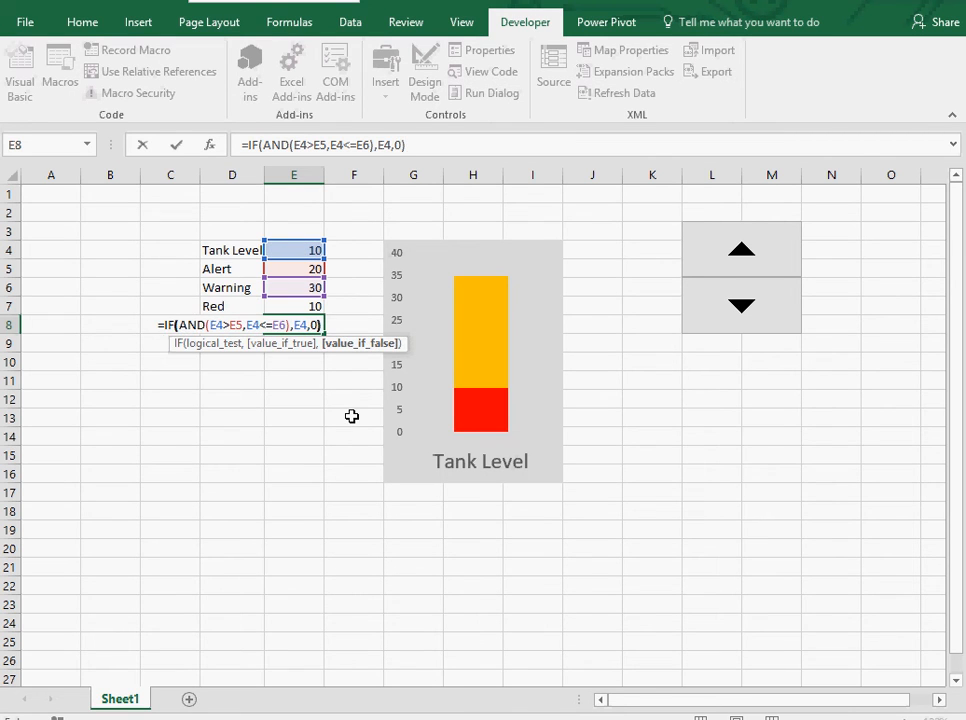
{"action": "key", "text": "Return"}
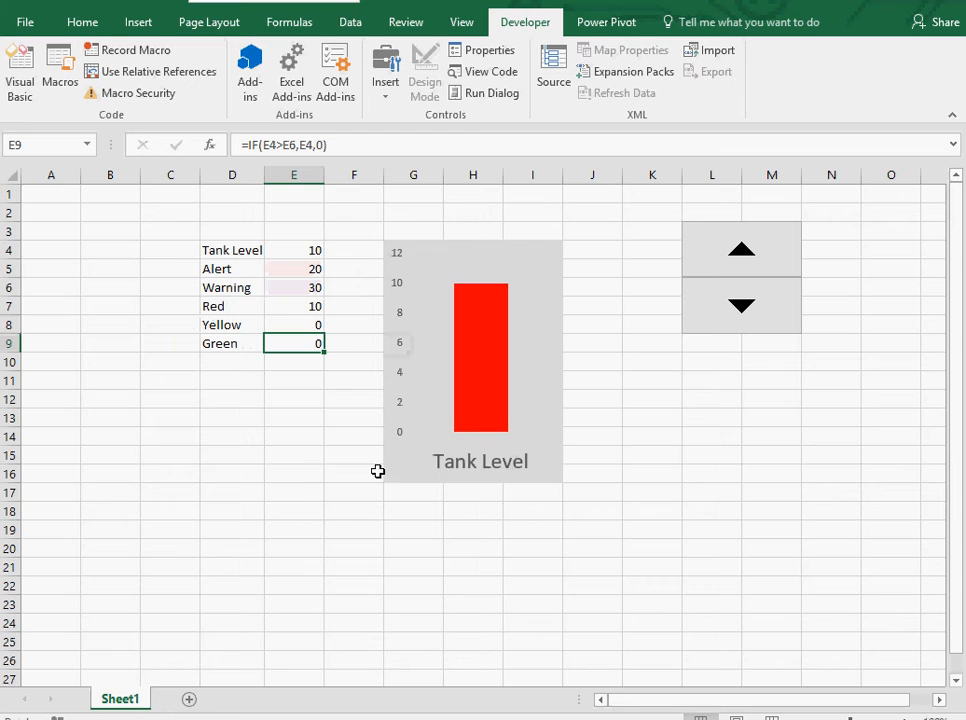
Step the tank level down to 0 and back up with the spin button's arrows to test the gauge.
{"action": "left_click", "coordinate": [738, 328]}
{"action": "left_click", "coordinate": [738, 328]}
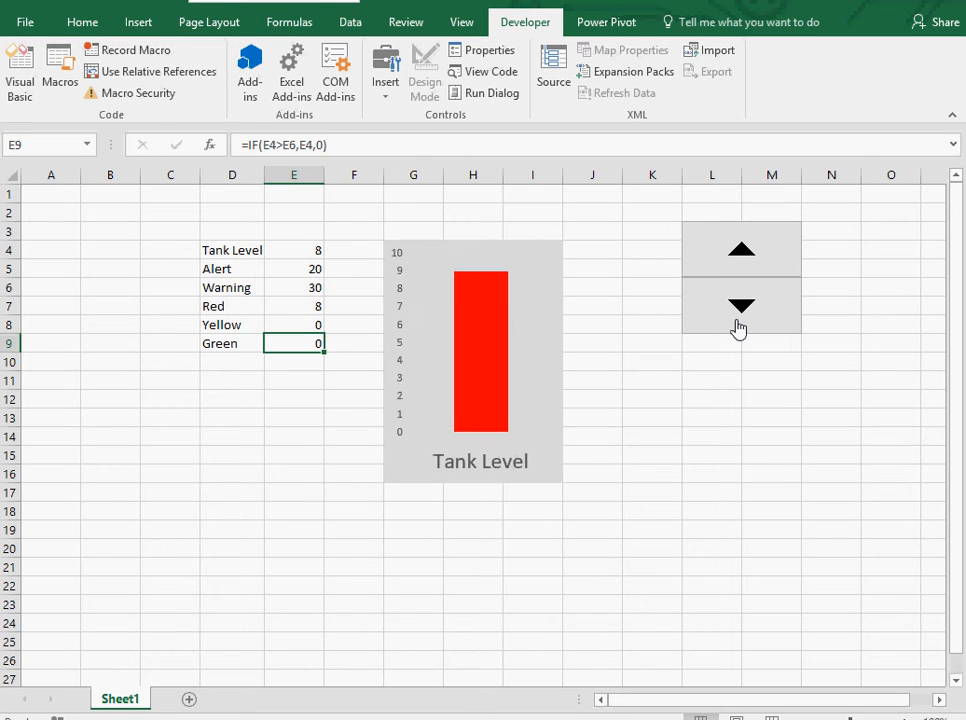
{"action": "left_click", "coordinate": [739, 328]}
{"action": "left_click", "coordinate": [739, 328]}
{"action": "left_click", "coordinate": [741, 329]}
{"action": "left_click", "coordinate": [743, 330]}
{"action": "left_click", "coordinate": [743, 330]}
{"action": "left_click", "coordinate": [743, 330]}
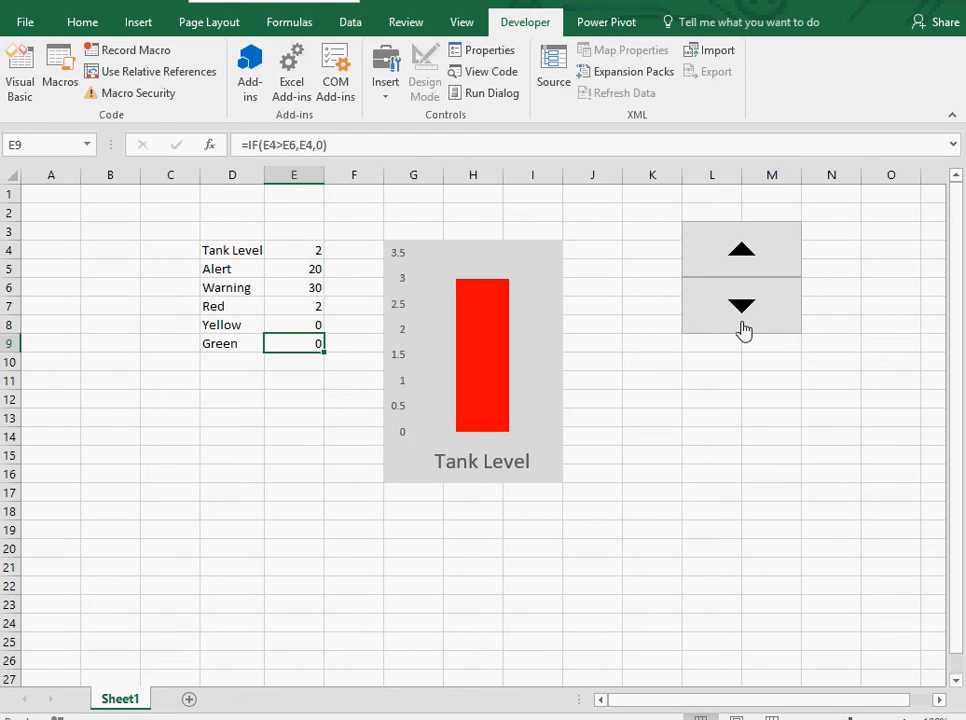
{"action": "left_click", "coordinate": [742, 329]}
{"action": "left_click", "coordinate": [742, 329]}
{"action": "left_click", "coordinate": [742, 330]}
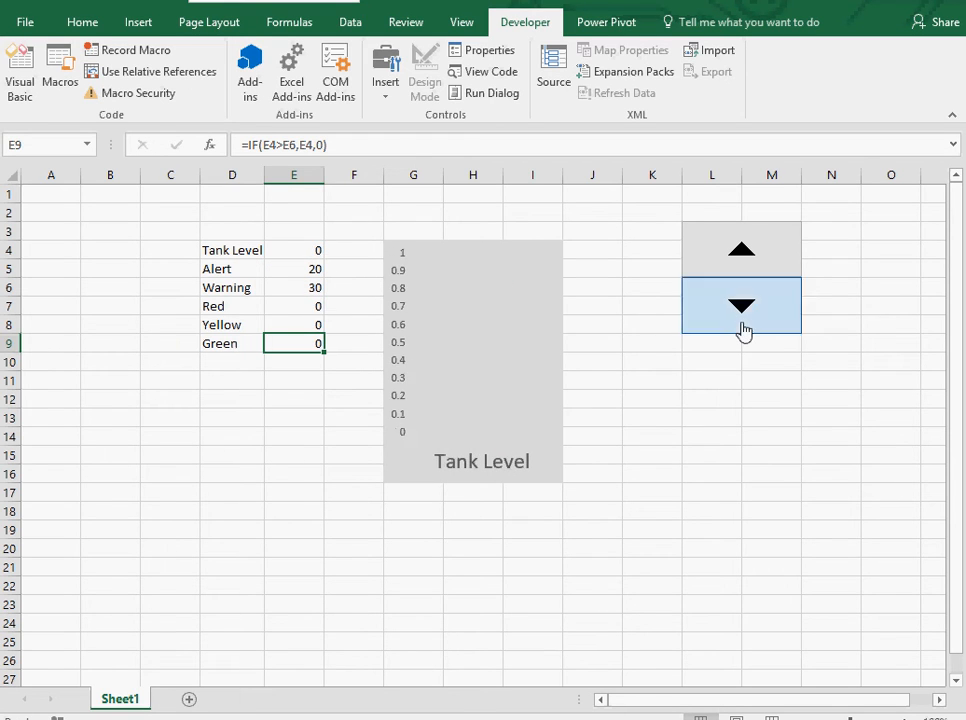
{"action": "left_click", "coordinate": [748, 266]}
{"action": "left_click", "coordinate": [748, 266]}
{"action": "left_click", "coordinate": [748, 266]}
{"action": "left_click", "coordinate": [750, 267]}
{"action": "left_click", "coordinate": [751, 267]}
{"action": "left_click", "coordinate": [751, 267]}
{"action": "left_click", "coordinate": [751, 267]}
{"action": "left_click", "coordinate": [751, 267]}
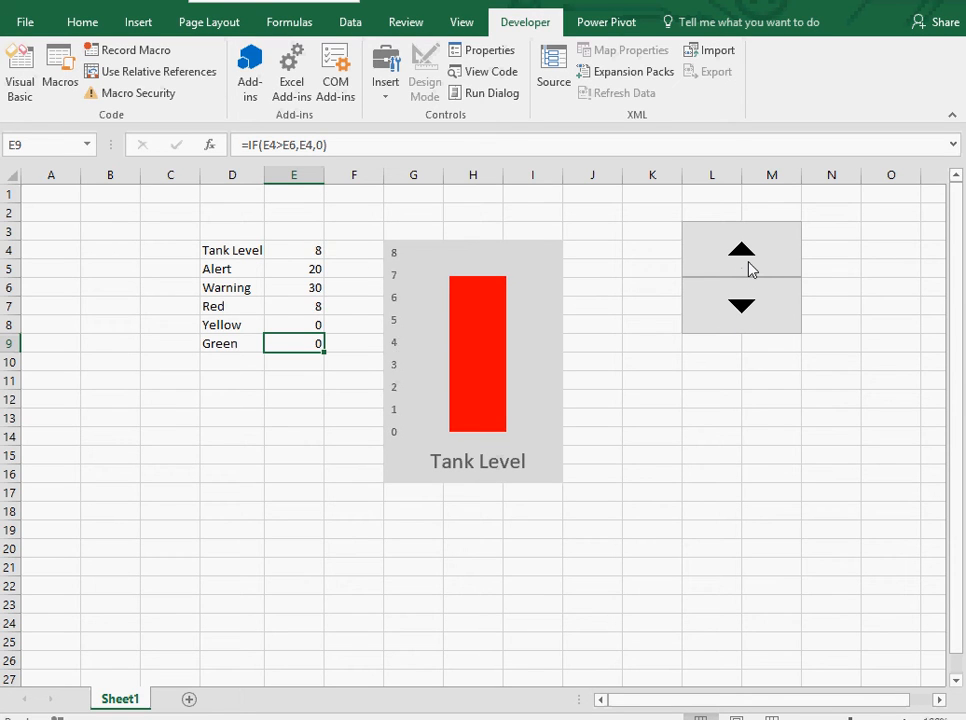
{"action": "left_click", "coordinate": [751, 268]}
{"action": "left_click", "coordinate": [751, 268]}
{"action": "left_click", "coordinate": [751, 268]}
Set the chart's vertical axis bounds to a minimum of 0 and a maximum of 100, then close the axis pane.
{"action": "left_click", "coordinate": [397, 335]}
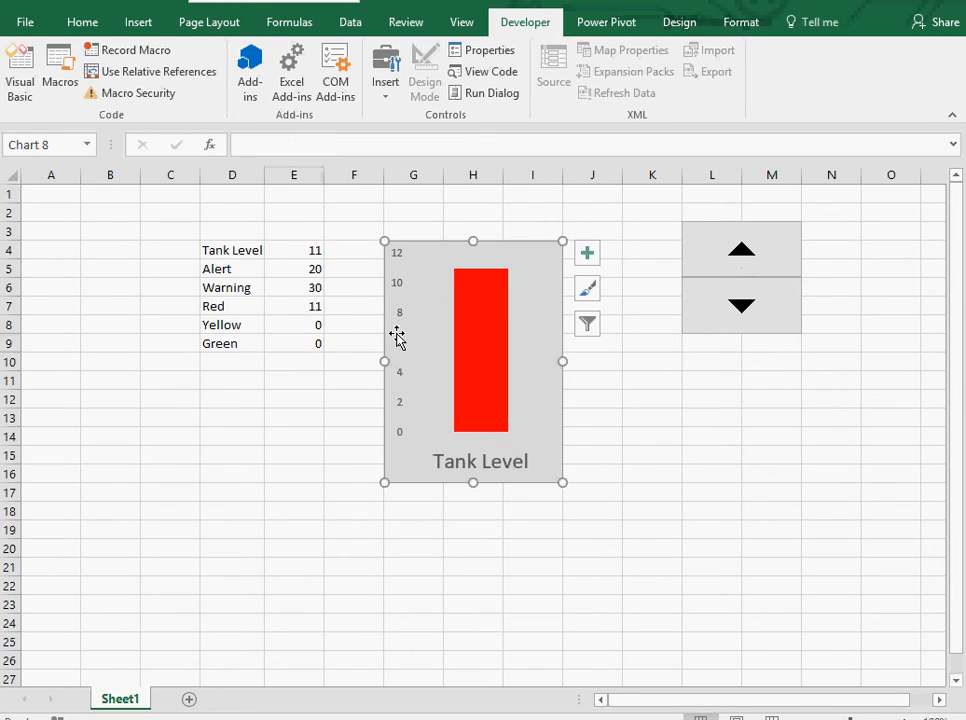
{"action": "left_click", "coordinate": [409, 352]}
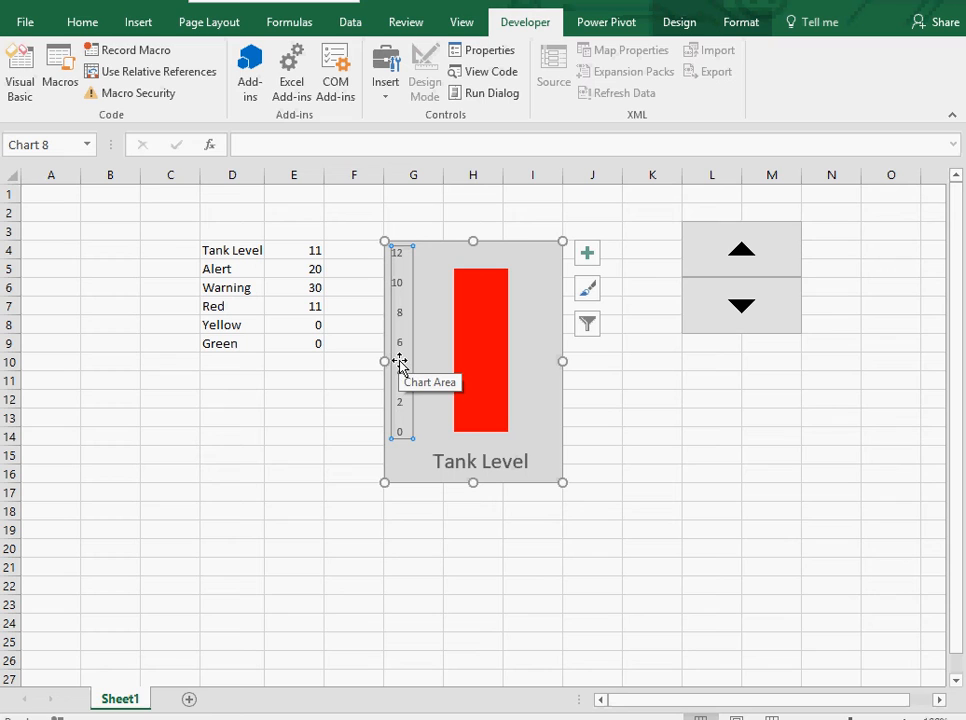
{"action": "double_click", "coordinate": [399, 362]}
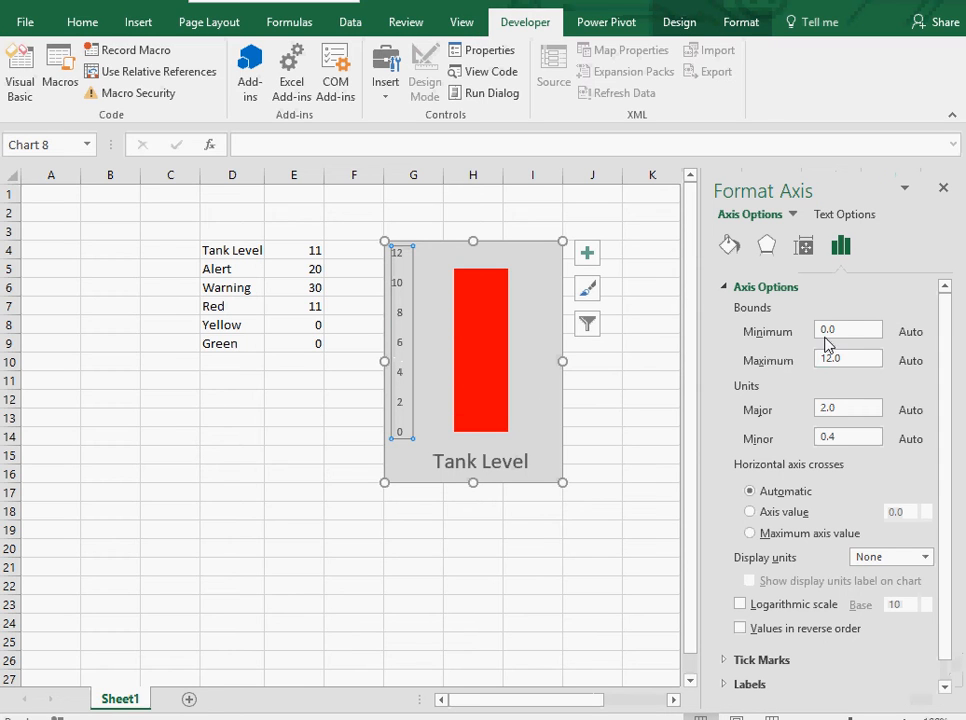
{"action": "left_click_drag", "start_coordinate": [846, 331], "coordinate": [769, 329]}
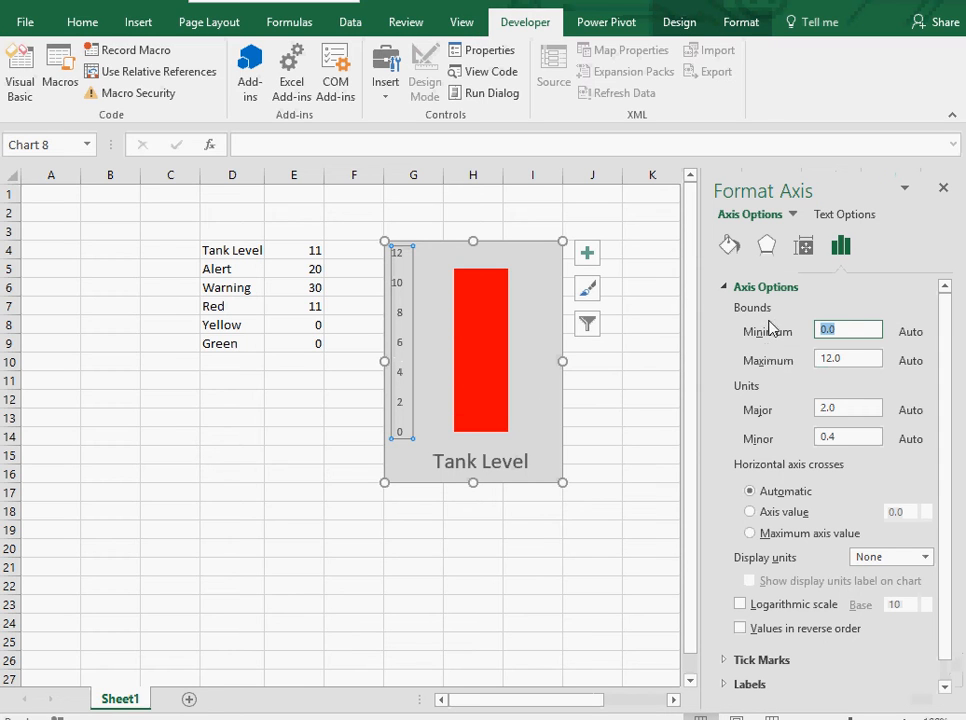
{"action": "type", "text": "0"}
{"action": "key", "text": "Tab"}
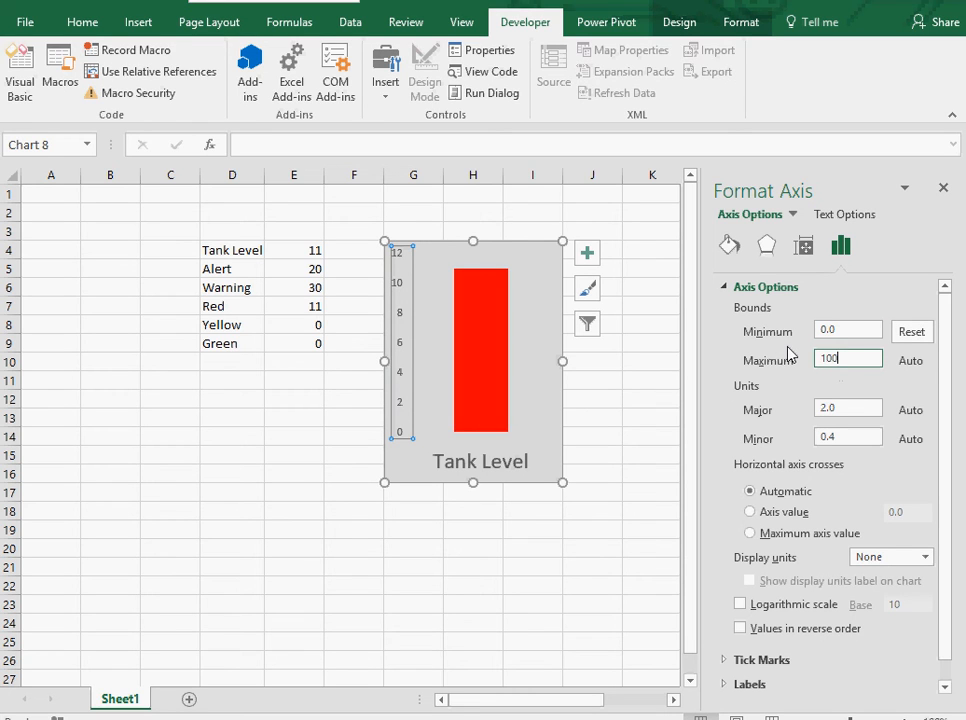
{"action": "key", "text": "Return"}
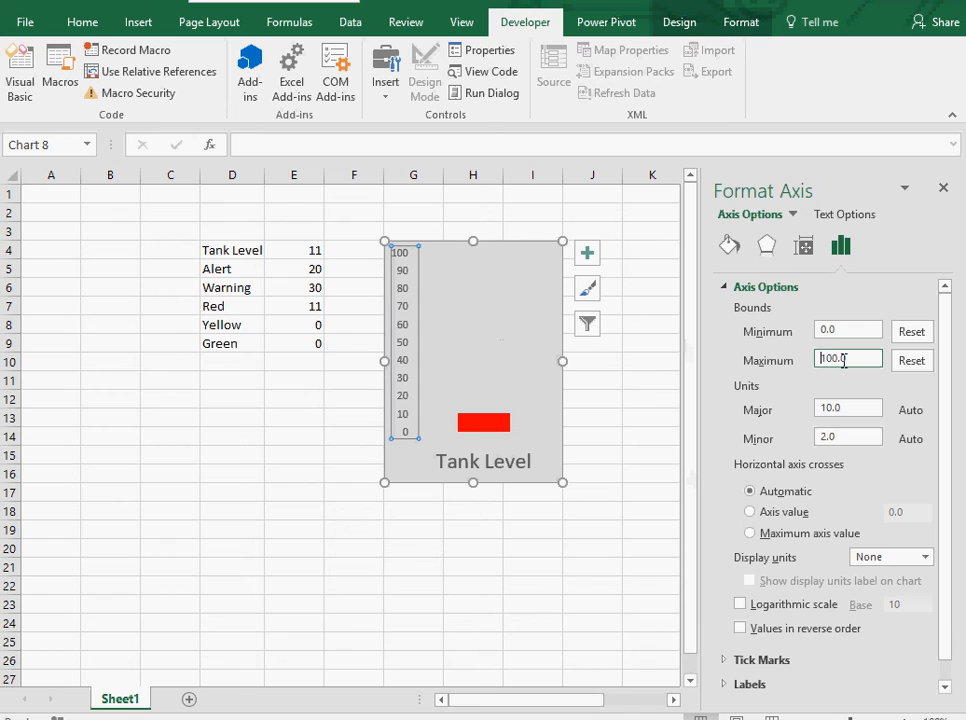
{"action": "left_click", "coordinate": [942, 188]}
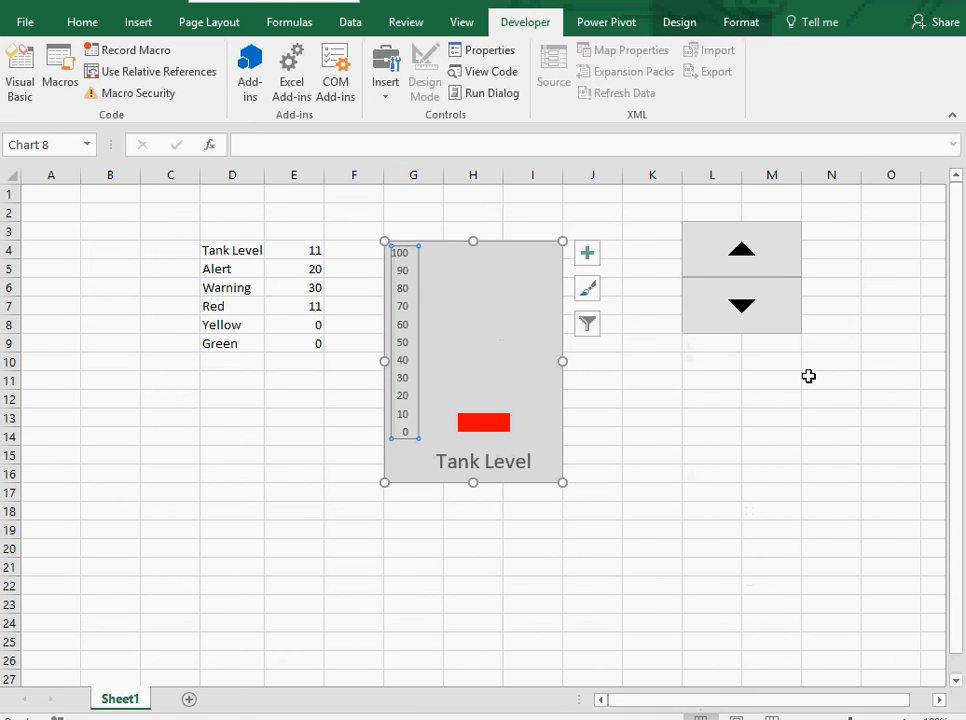
Raise the tank level to 42 with the spin button's up arrow.
{"action": "left_click", "coordinate": [766, 262]}
{"action": "left_click", "coordinate": [766, 262]}
{"action": "left_click", "coordinate": [767, 261]}
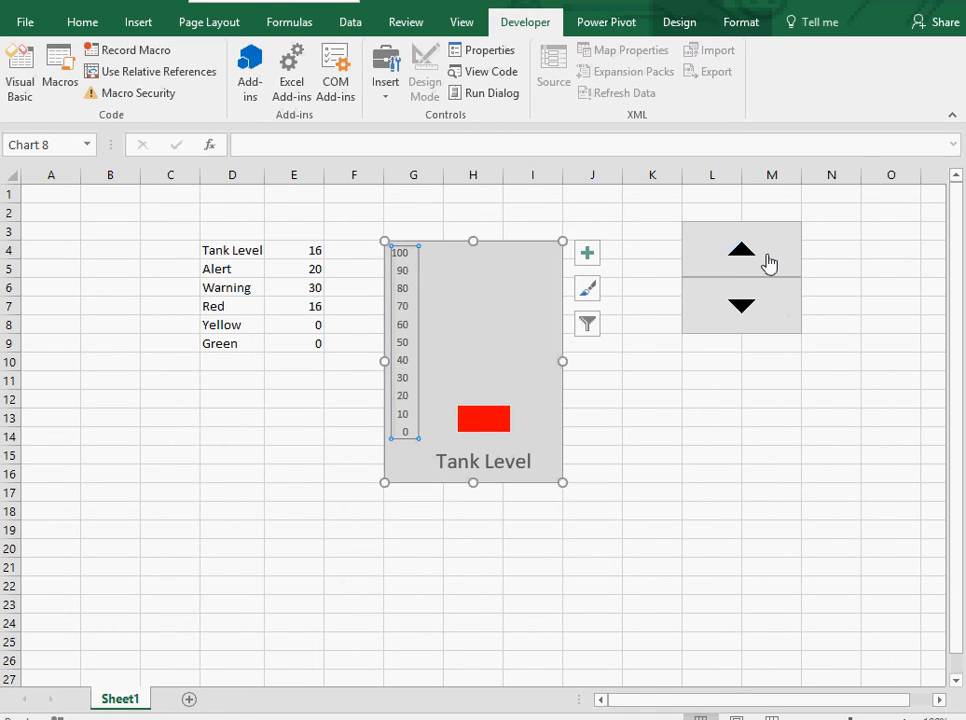
{"action": "left_click", "coordinate": [767, 261]}
{"action": "left_click", "coordinate": [770, 262]}
{"action": "left_click", "coordinate": [771, 262]}
{"action": "left_click", "coordinate": [771, 262]}
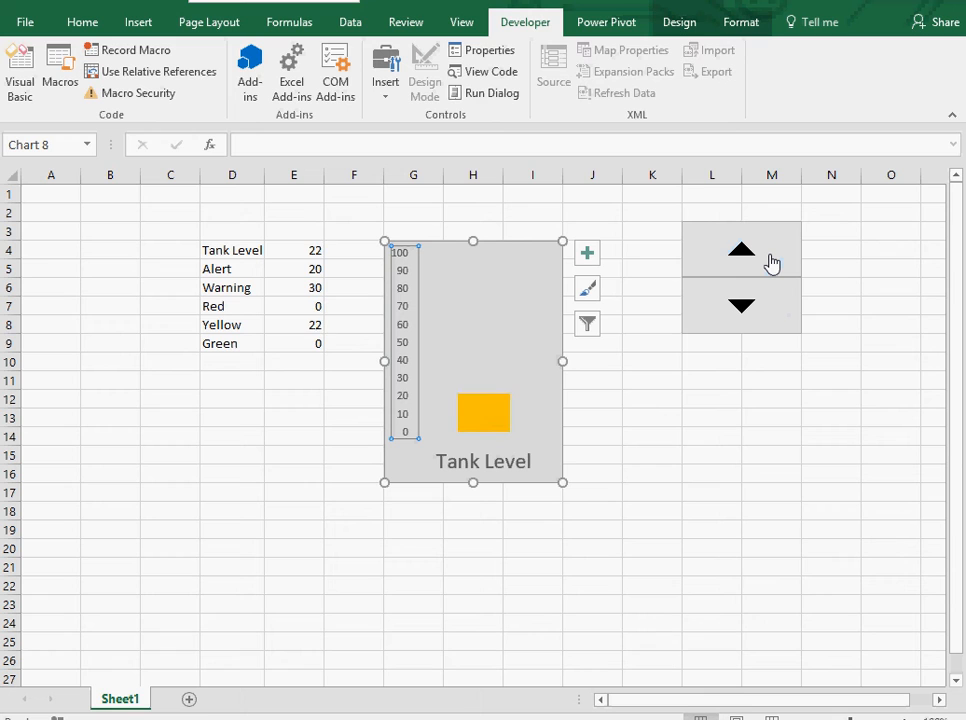
{"action": "double_click", "coordinate": [772, 262]}
{"action": "double_click", "coordinate": [772, 262]}
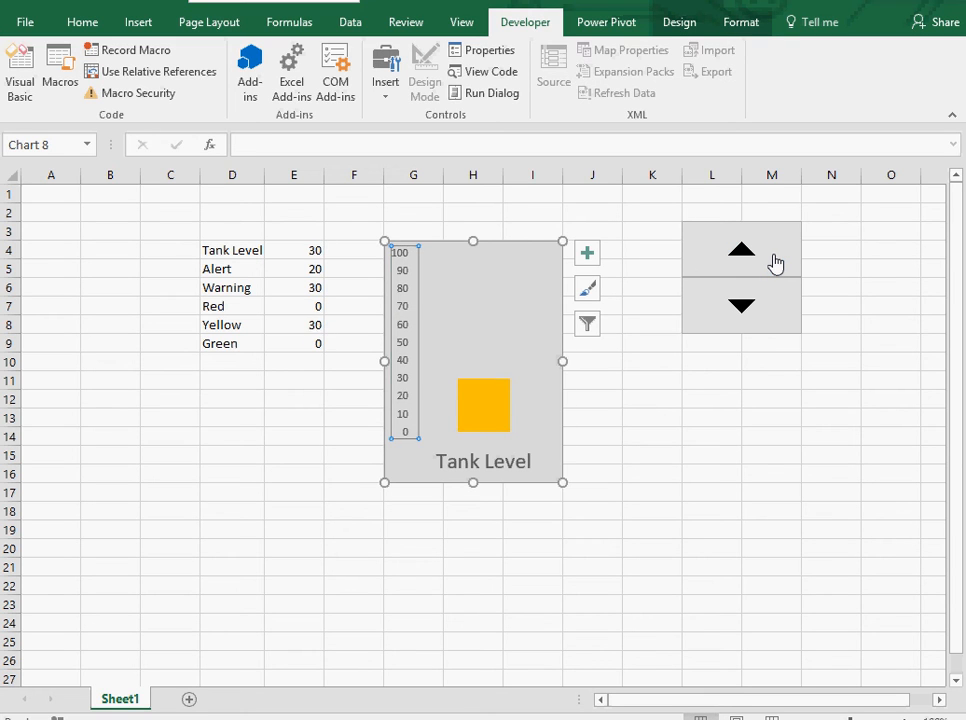
{"action": "double_click", "coordinate": [772, 262]}
{"action": "left_click", "coordinate": [772, 262]}
{"action": "double_click", "coordinate": [776, 262]}
{"action": "double_click", "coordinate": [778, 262]}
{"action": "left_click", "coordinate": [778, 262]}
{"action": "double_click", "coordinate": [778, 262]}
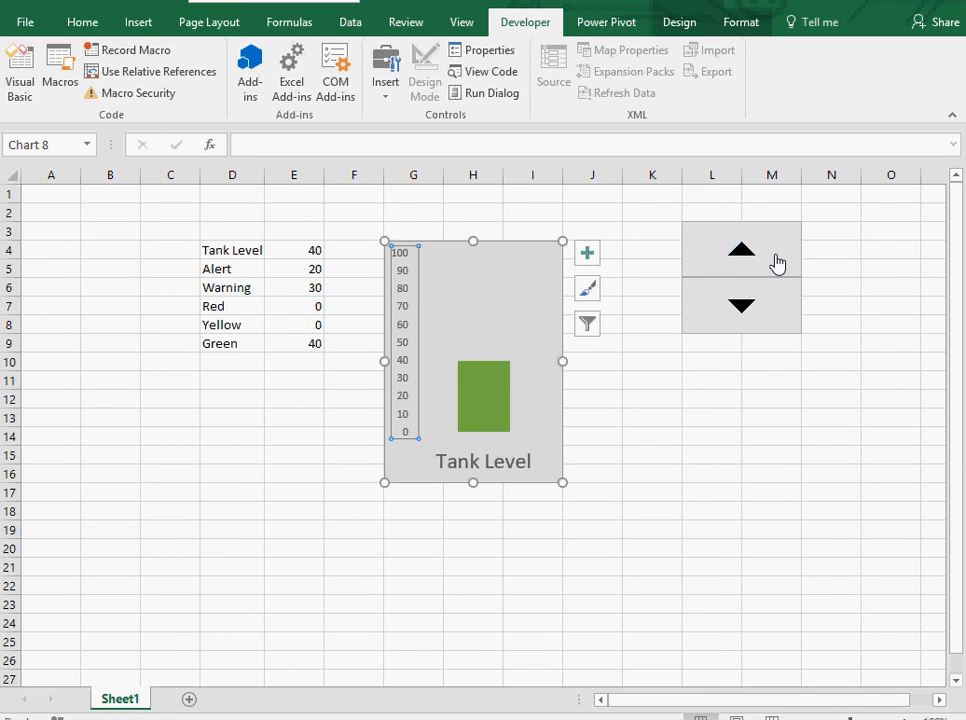
{"action": "double_click", "coordinate": [778, 262]}
{"action": "left_click", "coordinate": [679, 416]}
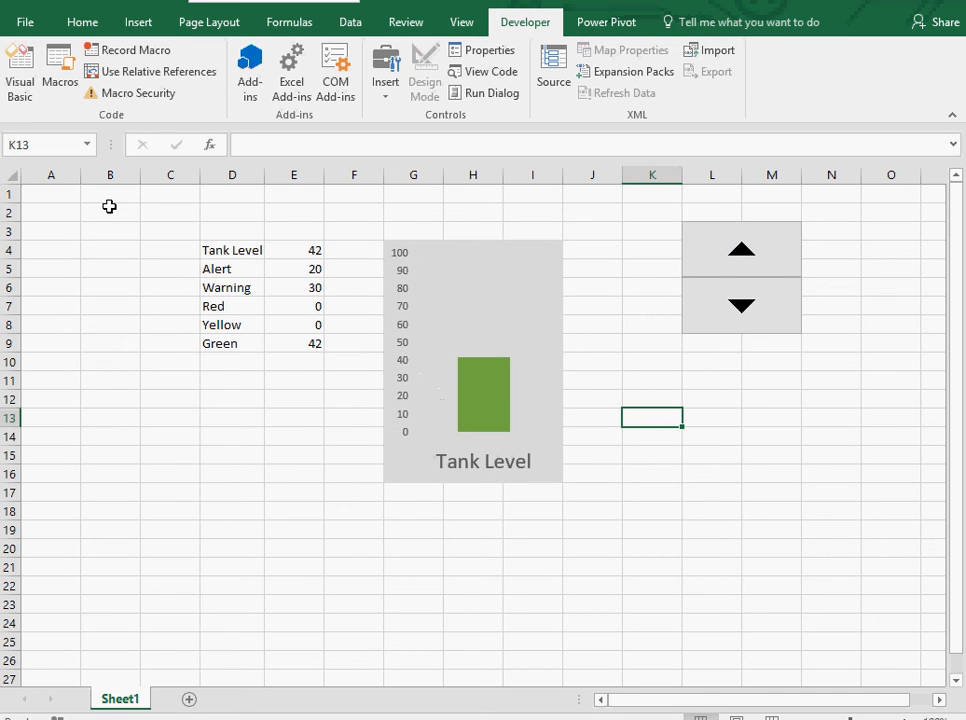
{"action": "left_click", "coordinate": [130, 24]}
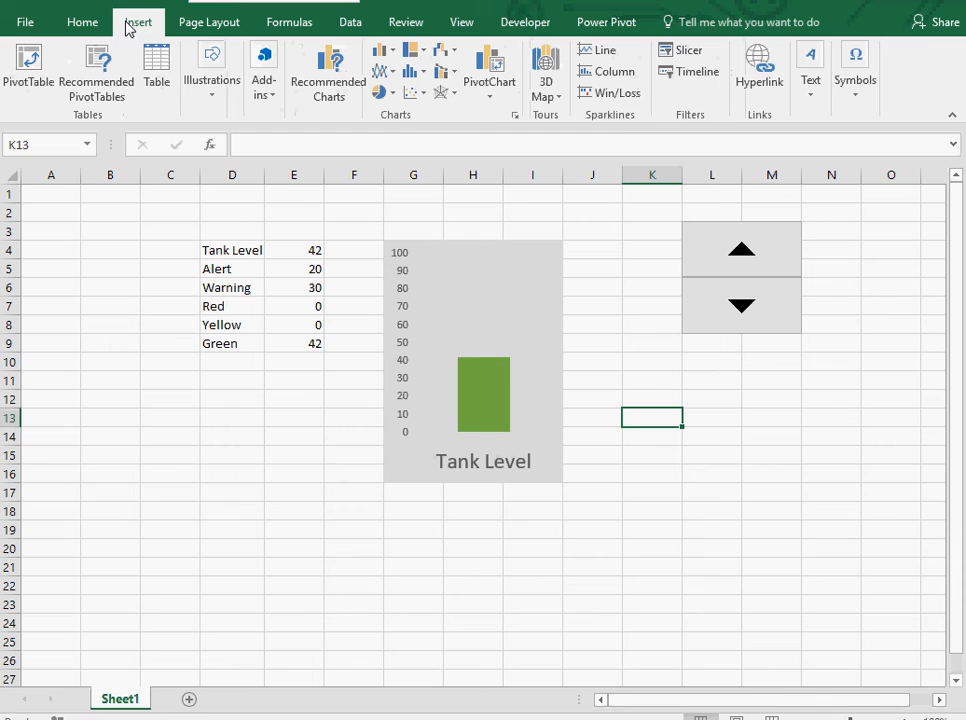
{"action": "left_click", "coordinate": [209, 95]}
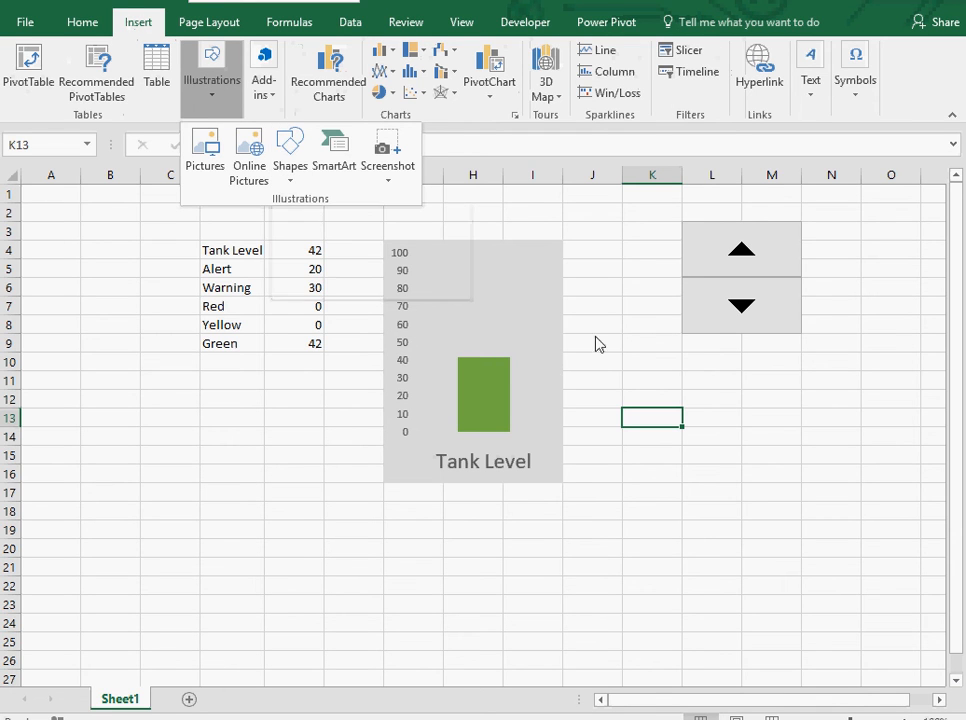
Add centered data labels to the chart's column series.
{"action": "left_click", "coordinate": [528, 384]}
{"action": "left_click", "coordinate": [500, 386]}
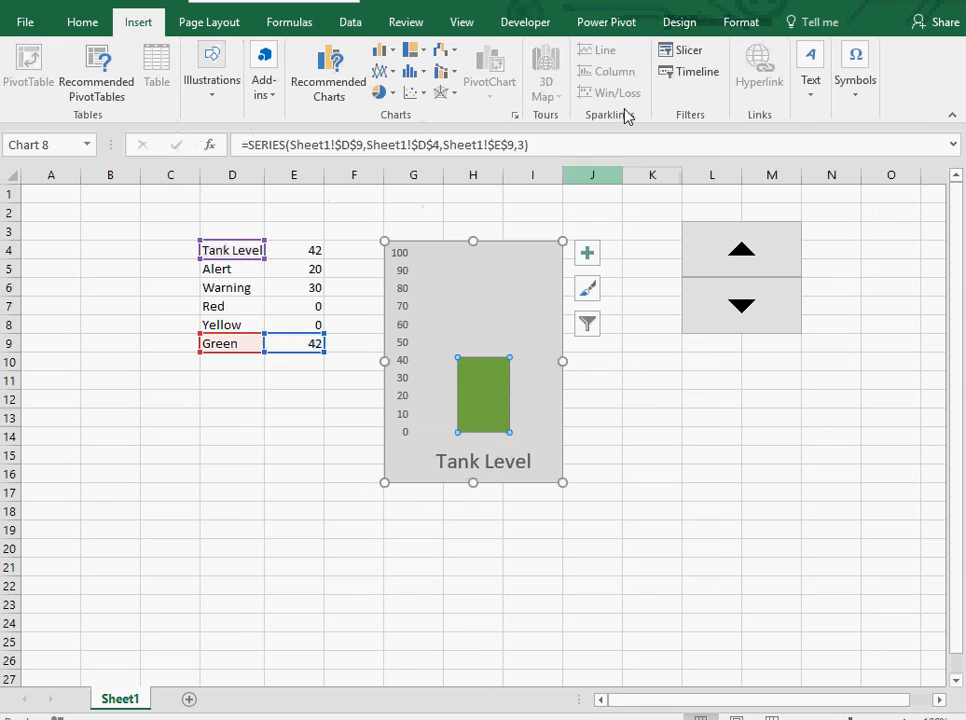
{"action": "left_click", "coordinate": [682, 23]}
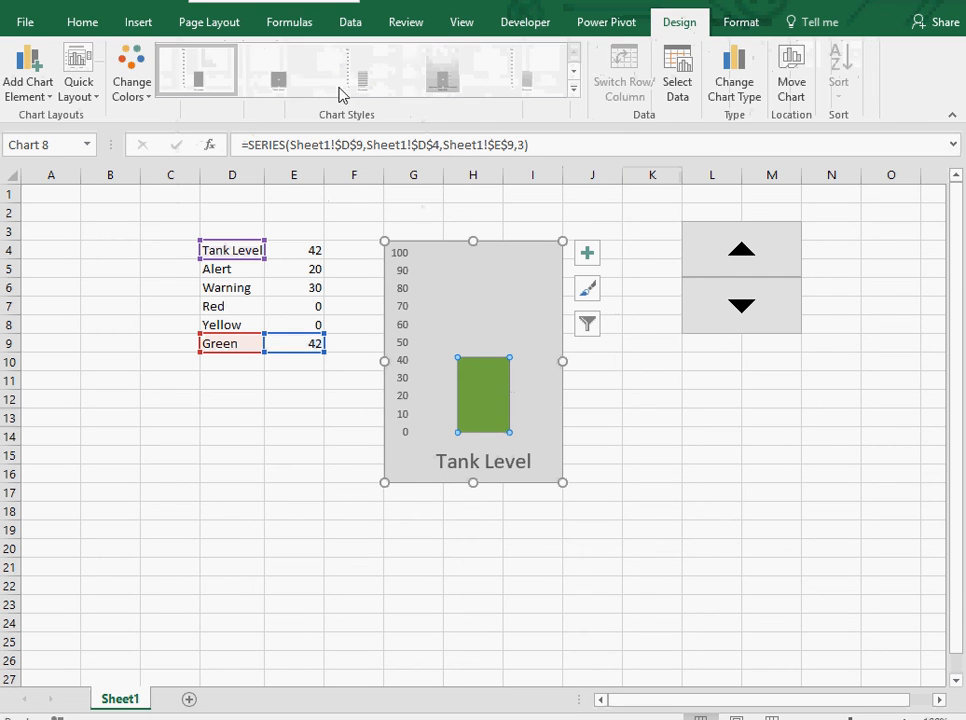
{"action": "left_click", "coordinate": [48, 96]}
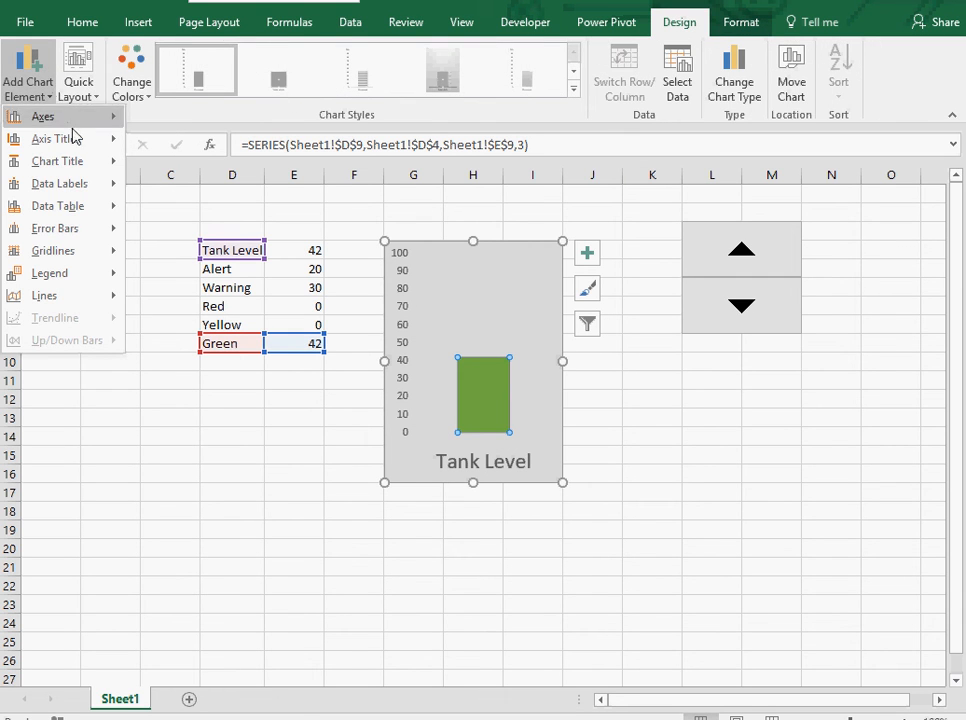
{"action": "mouse_move", "coordinate": [80, 190]}
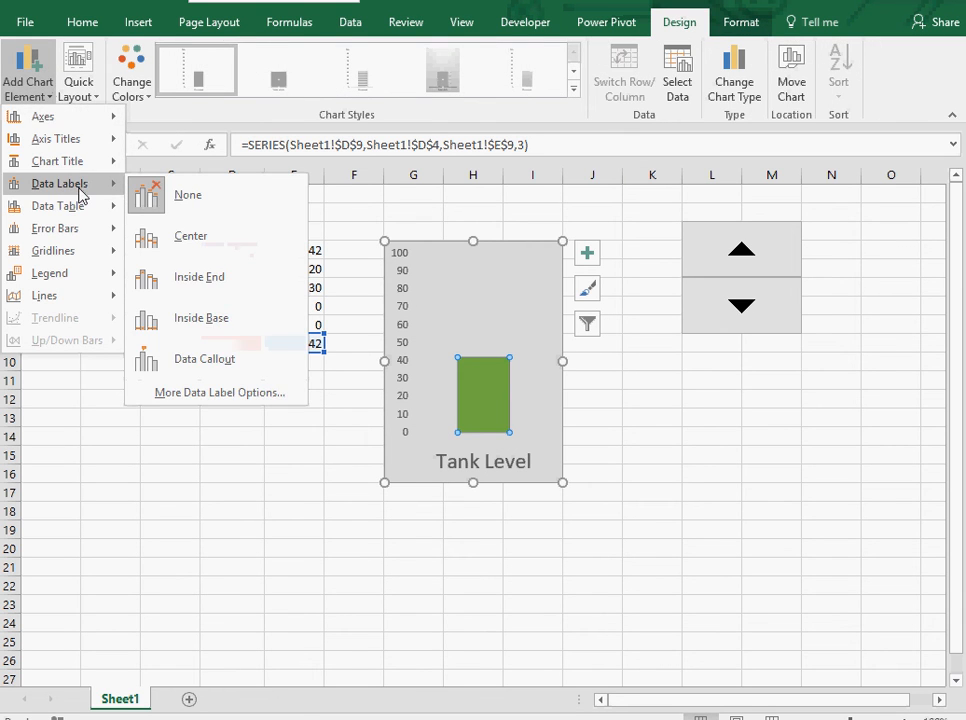
{"action": "left_click", "coordinate": [172, 240]}
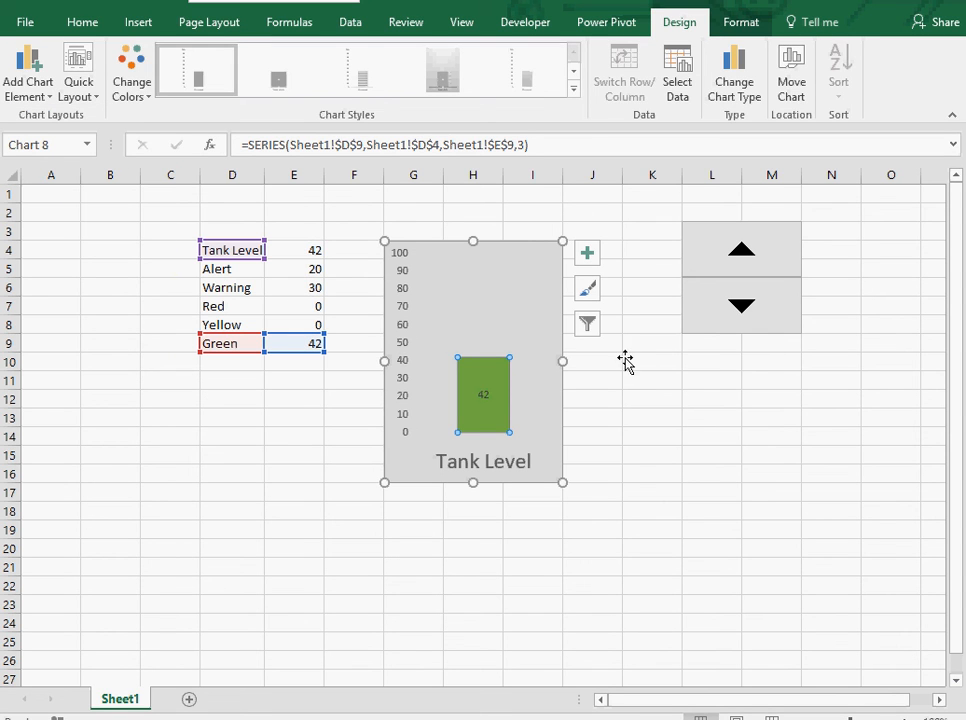
Step the tank level down to 25 with the spin button's down arrow to test the gauge.
{"action": "left_click", "coordinate": [741, 306]}
{"action": "left_click", "coordinate": [741, 306]}
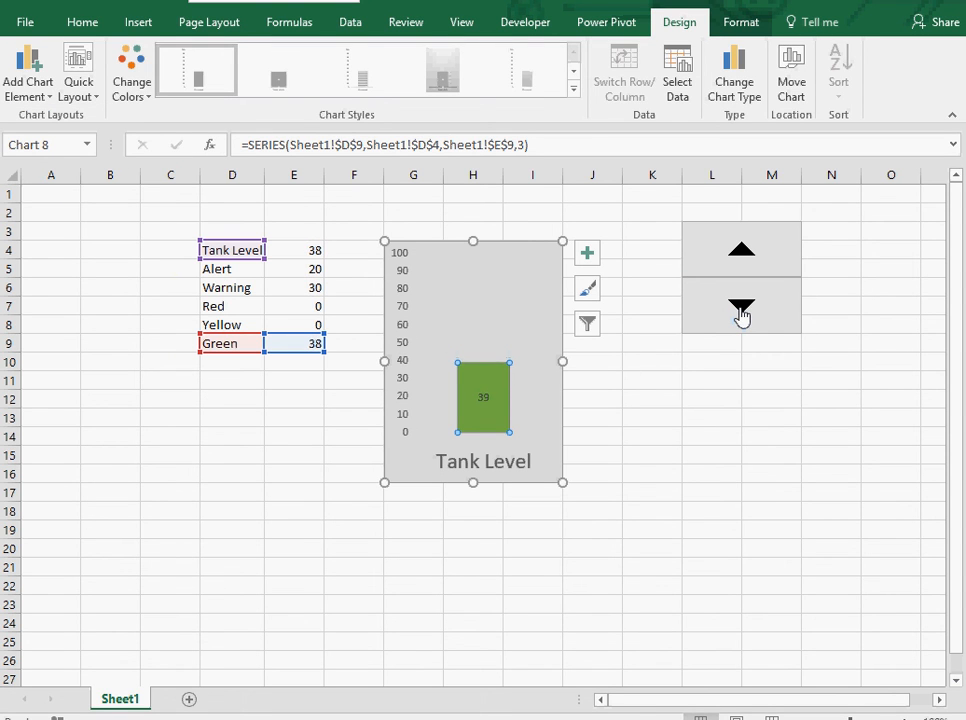
{"action": "left_click", "coordinate": [741, 306]}
{"action": "left_click", "coordinate": [741, 306]}
{"action": "left_click", "coordinate": [741, 306]}
{"action": "left_click", "coordinate": [741, 306]}
{"action": "left_click", "coordinate": [741, 306]}
{"action": "left_click", "coordinate": [741, 306]}
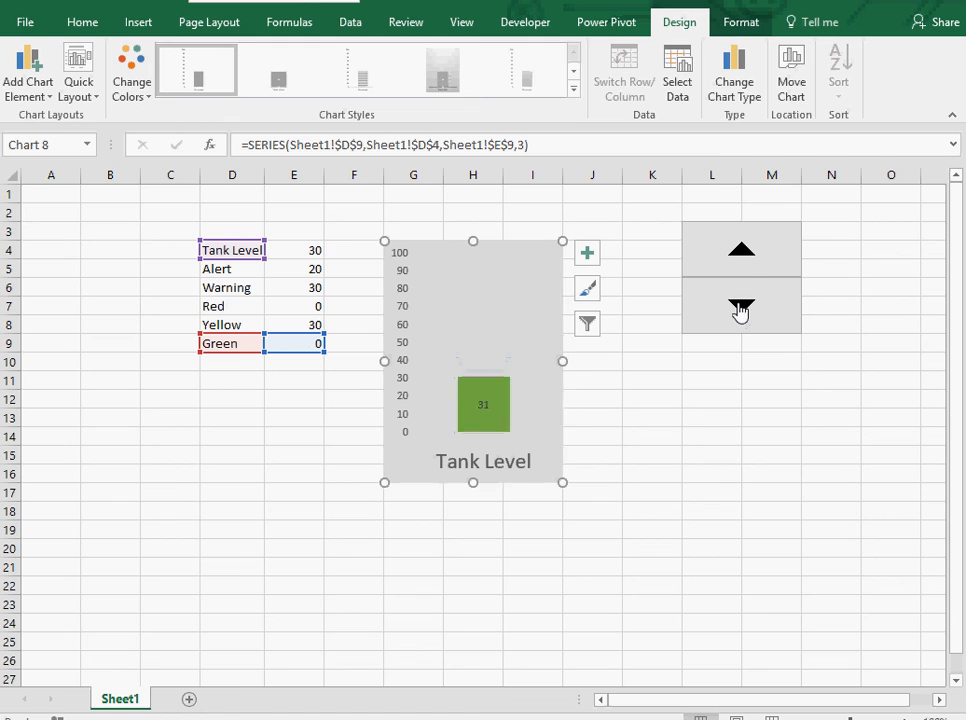
{"action": "left_click", "coordinate": [741, 306]}
{"action": "left_click", "coordinate": [741, 306]}
{"action": "left_click", "coordinate": [741, 306]}
{"action": "left_click", "coordinate": [732, 301]}
{"action": "left_click", "coordinate": [732, 301]}
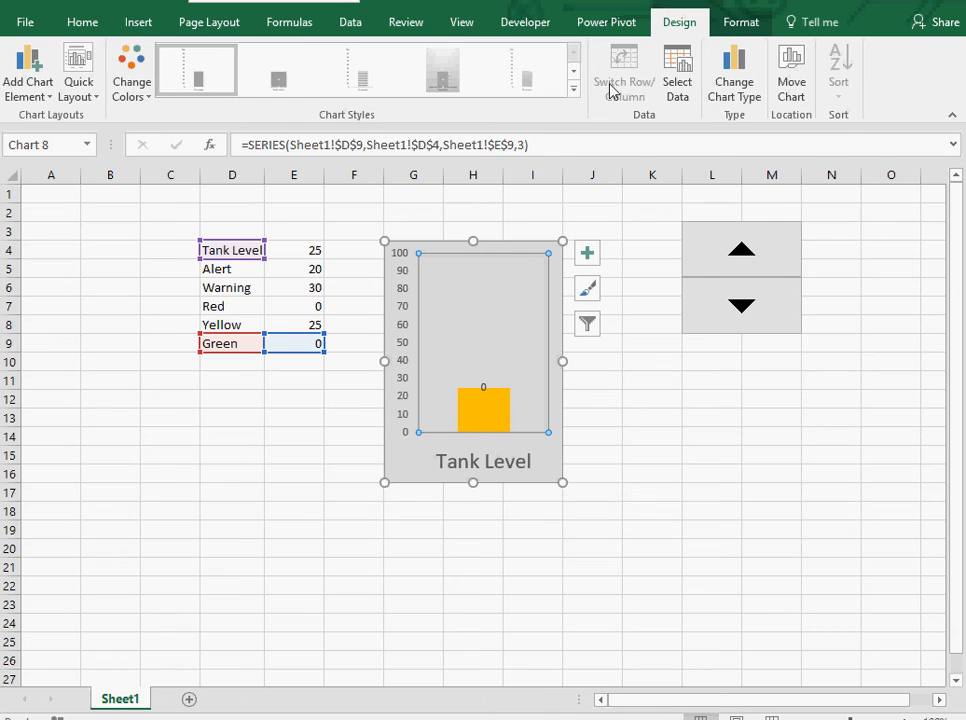
Remove the data labels from the chart's column series.
{"action": "left_click", "coordinate": [44, 88]}
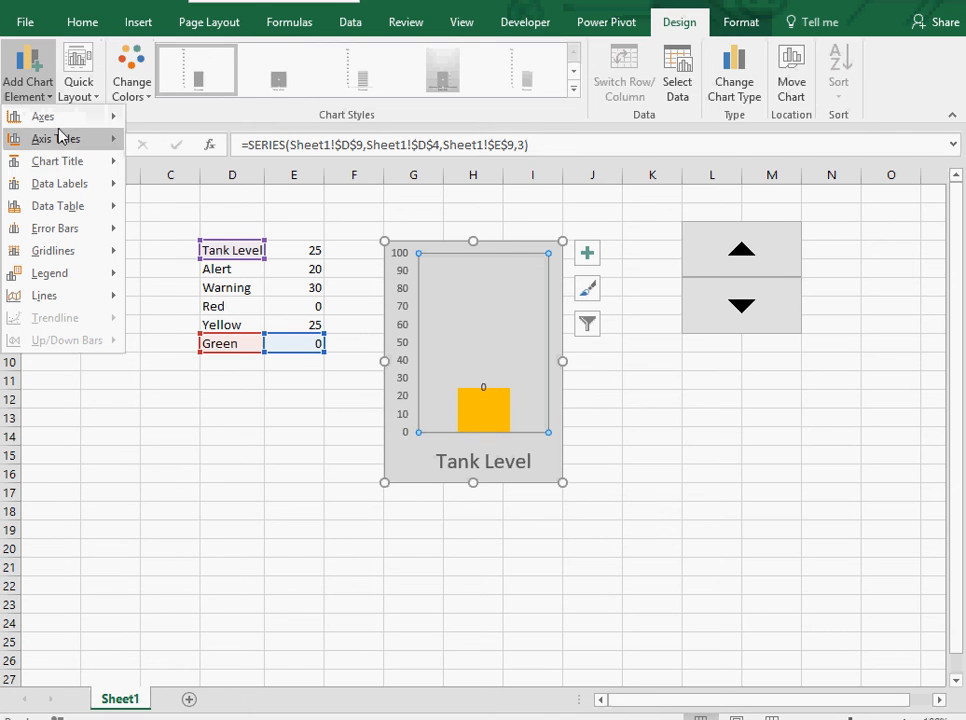
{"action": "left_click", "coordinate": [175, 195]}
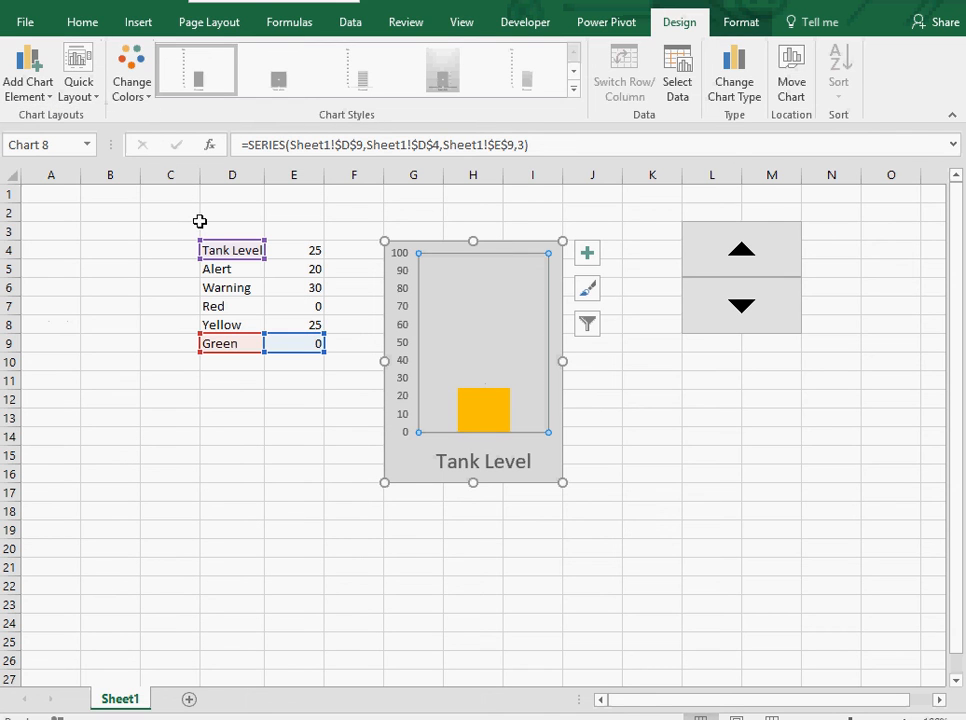
{"action": "left_click", "coordinate": [649, 464]}
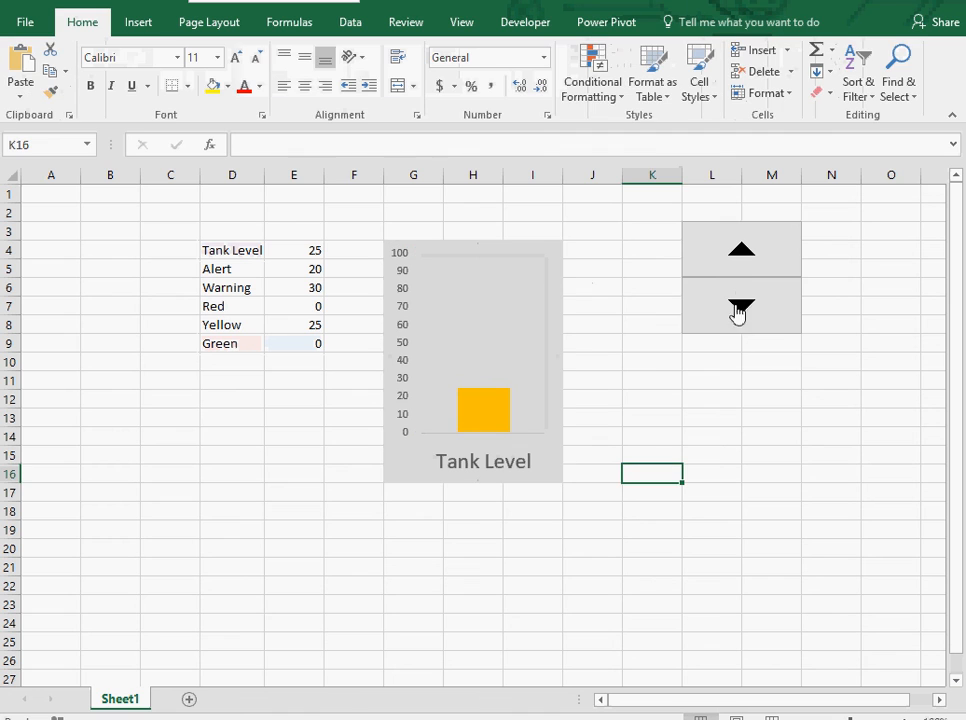
Raise the tank level to 30 with the spin button's up arrow.
{"action": "double_click", "coordinate": [749, 260]}
{"action": "left_click", "coordinate": [753, 266]}
{"action": "left_click", "coordinate": [755, 271]}
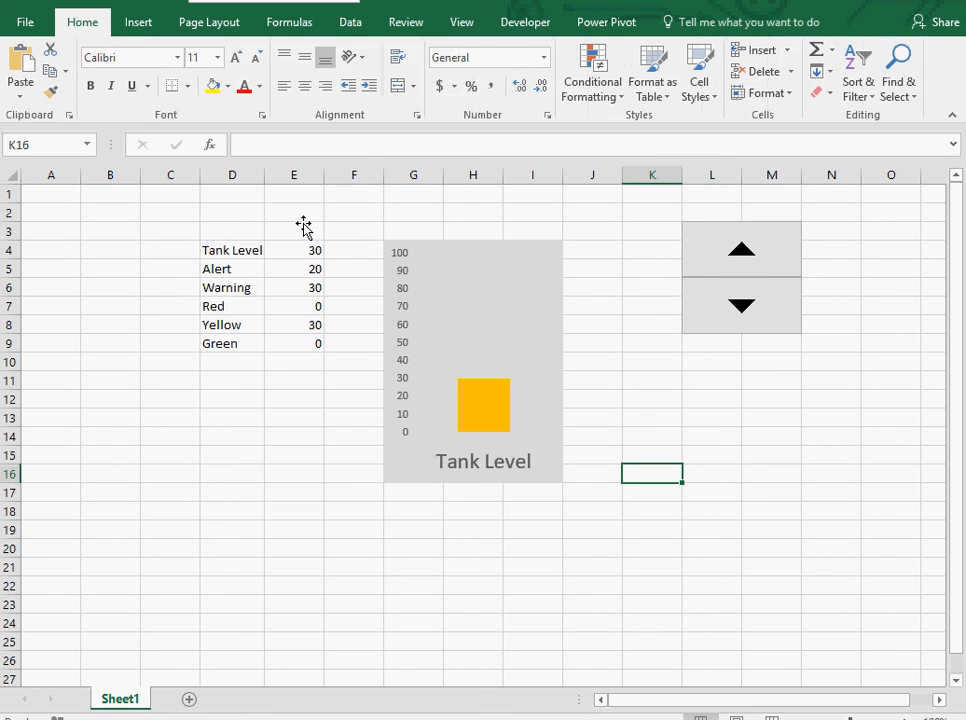
Draw a rectangle about 0.5" by 0.54" over the lower part of the gauge column.
{"action": "left_click", "coordinate": [155, 28]}
{"action": "left_click", "coordinate": [226, 92]}
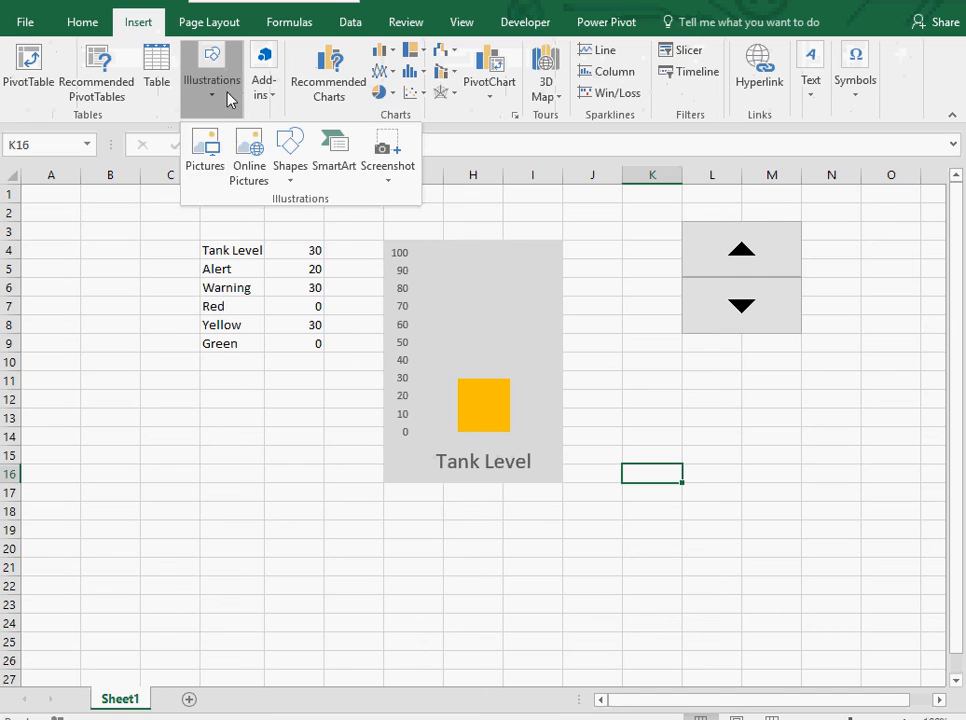
{"action": "left_click", "coordinate": [281, 166]}
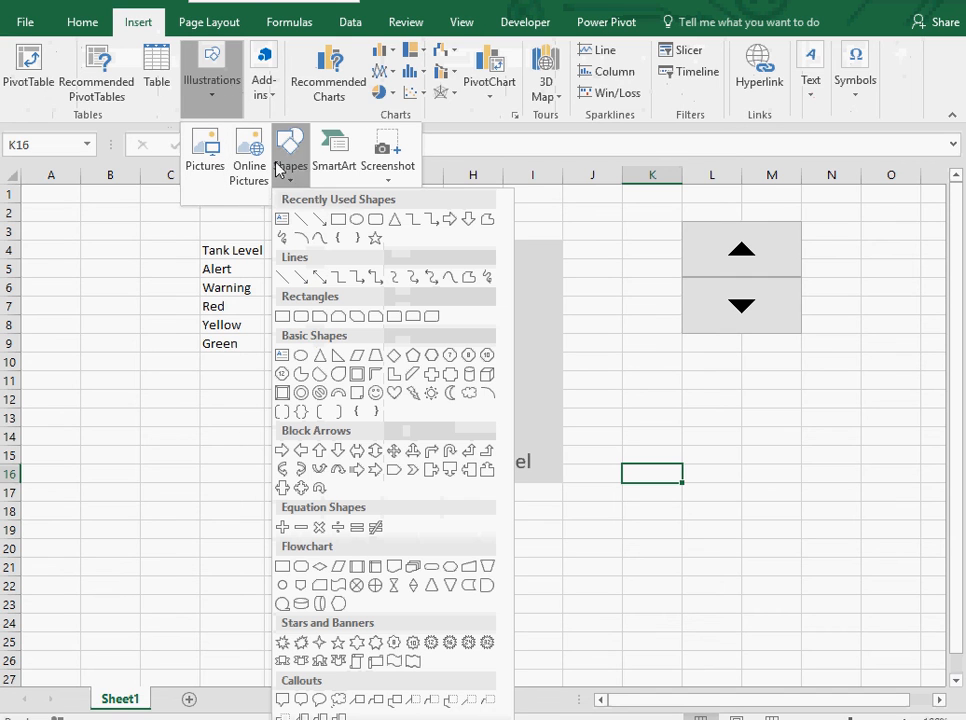
{"action": "left_click", "coordinate": [339, 219]}
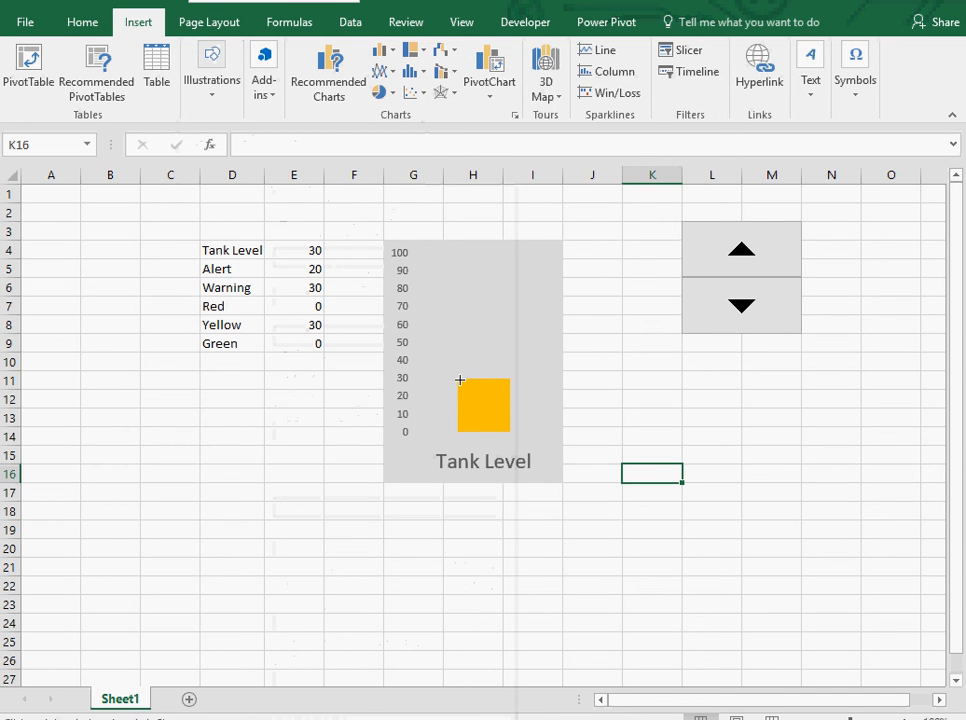
{"action": "mouse_move", "coordinate": [459, 380]}
{"action": "left_mouse_down"}
{"action": "mouse_move", "coordinate": [470, 405]}
{"action": "mouse_move", "coordinate": [513, 414]}
{"action": "mouse_move", "coordinate": [511, 433]}
{"action": "mouse_move", "coordinate": [509, 425]}
{"action": "left_mouse_up"}
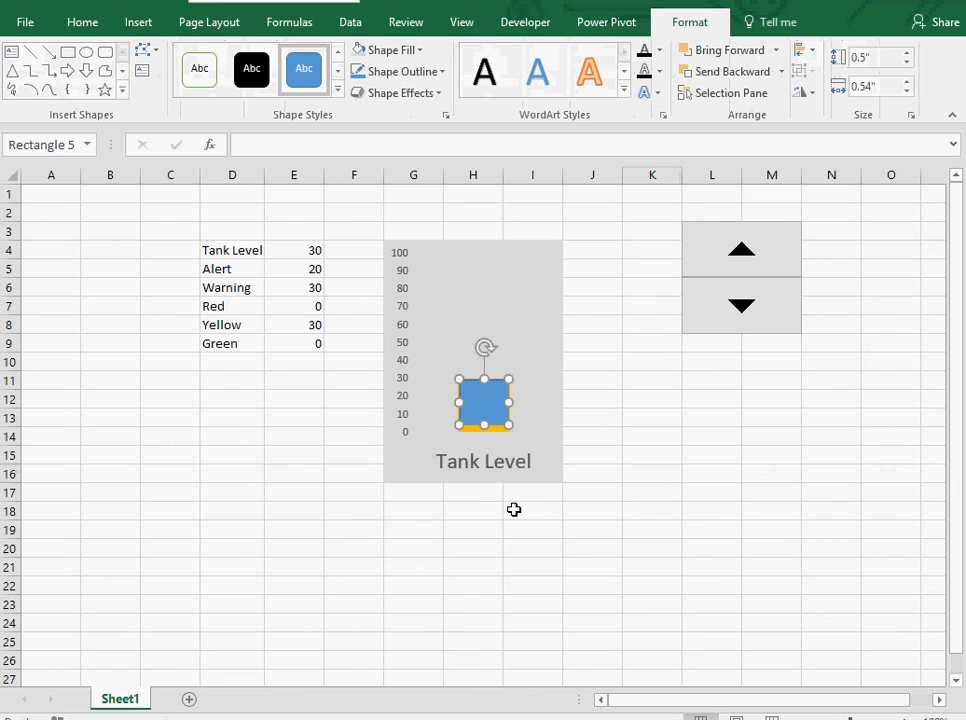
Link the rectangle's text to the Tank Level cell with the formula =$E$4.
{"action": "left_click", "coordinate": [375, 145]}
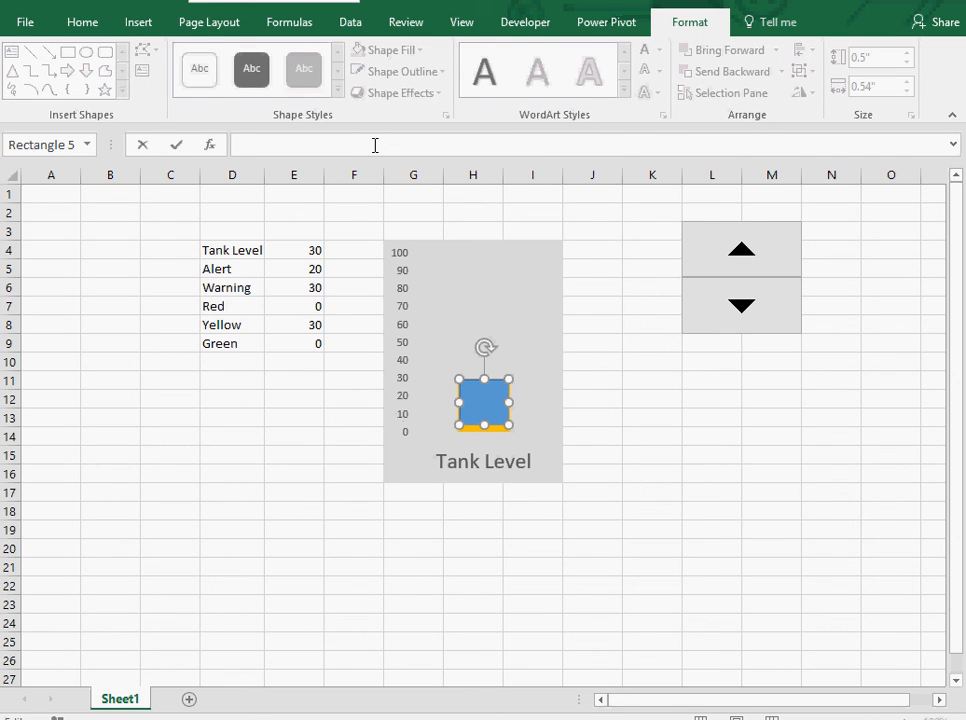
{"action": "type", "text": "="}
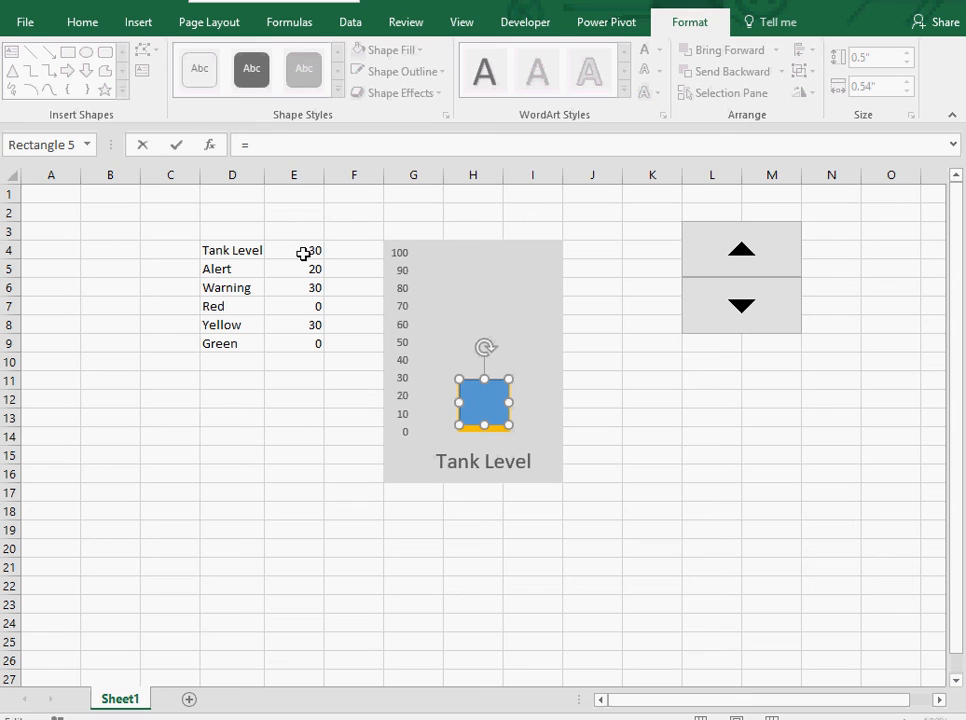
{"action": "left_click", "coordinate": [303, 254]}
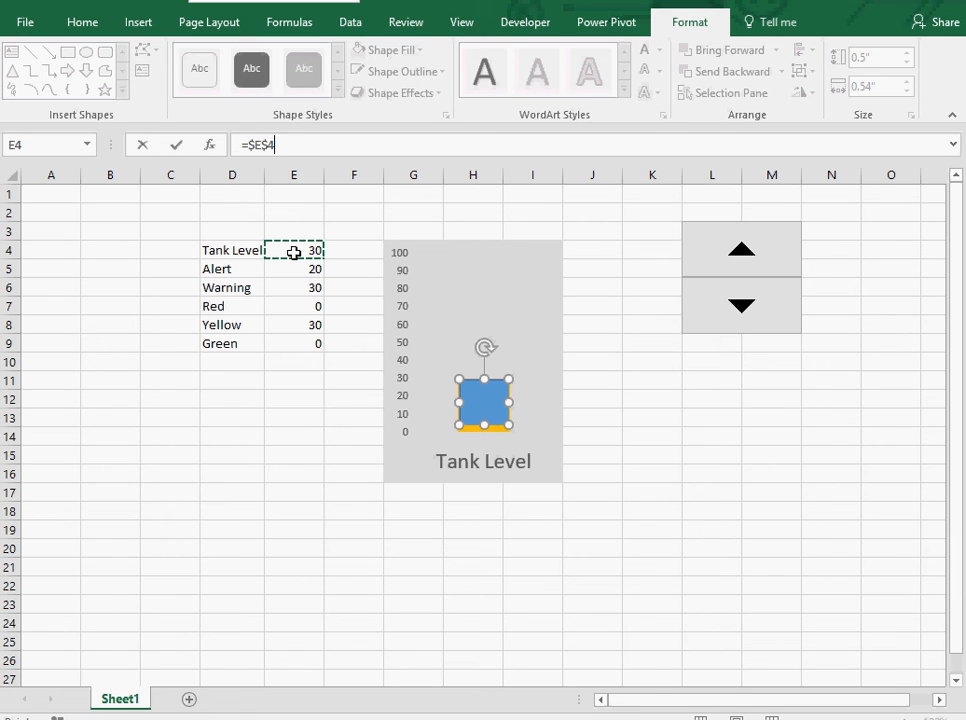
{"action": "key", "text": "Return"}
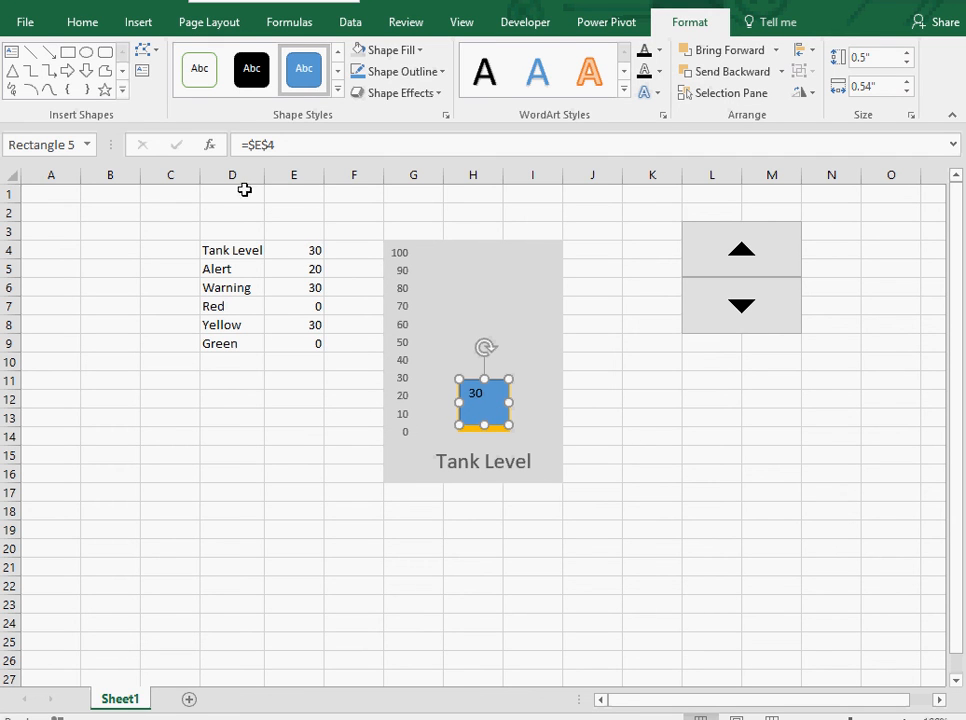
Center the rectangle's text vertically and horizontally and make it 18 pt bold.
{"action": "left_click", "coordinate": [91, 30]}
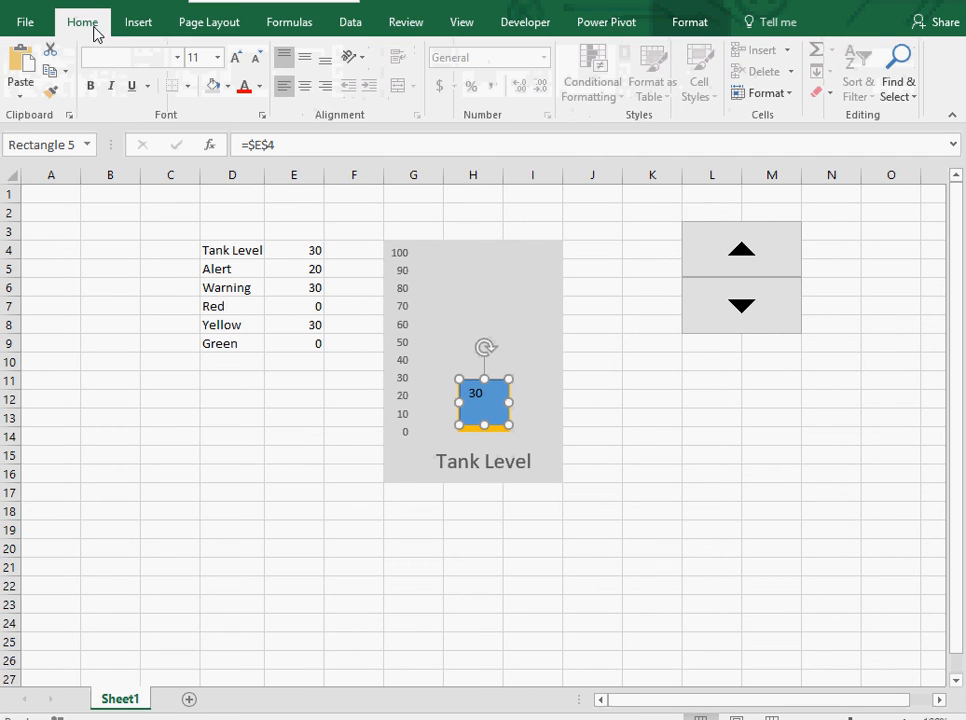
{"action": "left_click", "coordinate": [305, 60]}
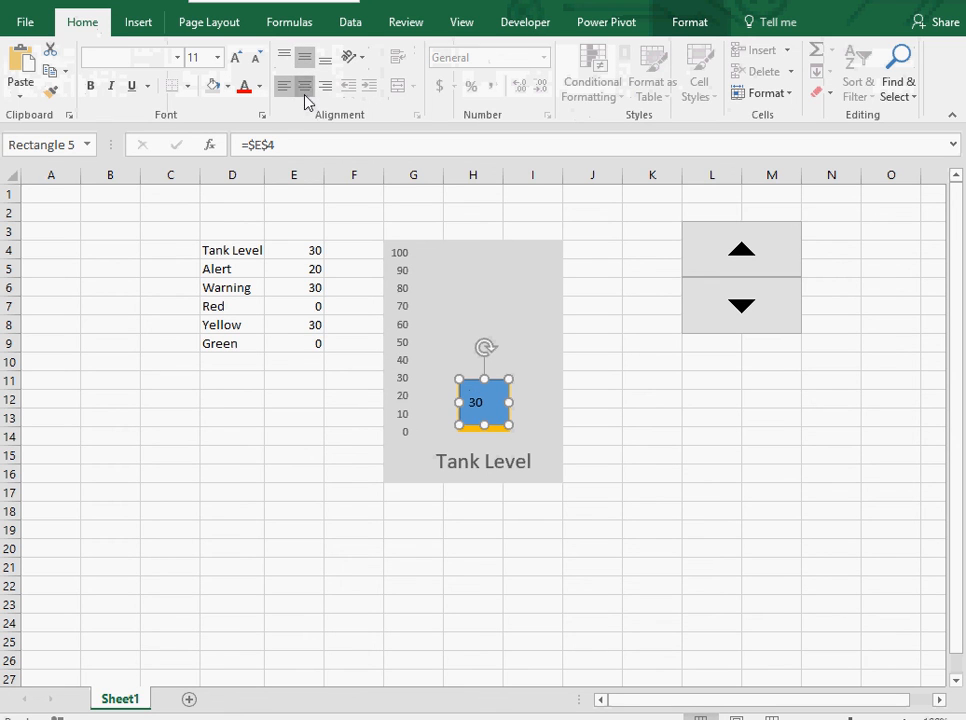
{"action": "left_click", "coordinate": [306, 88]}
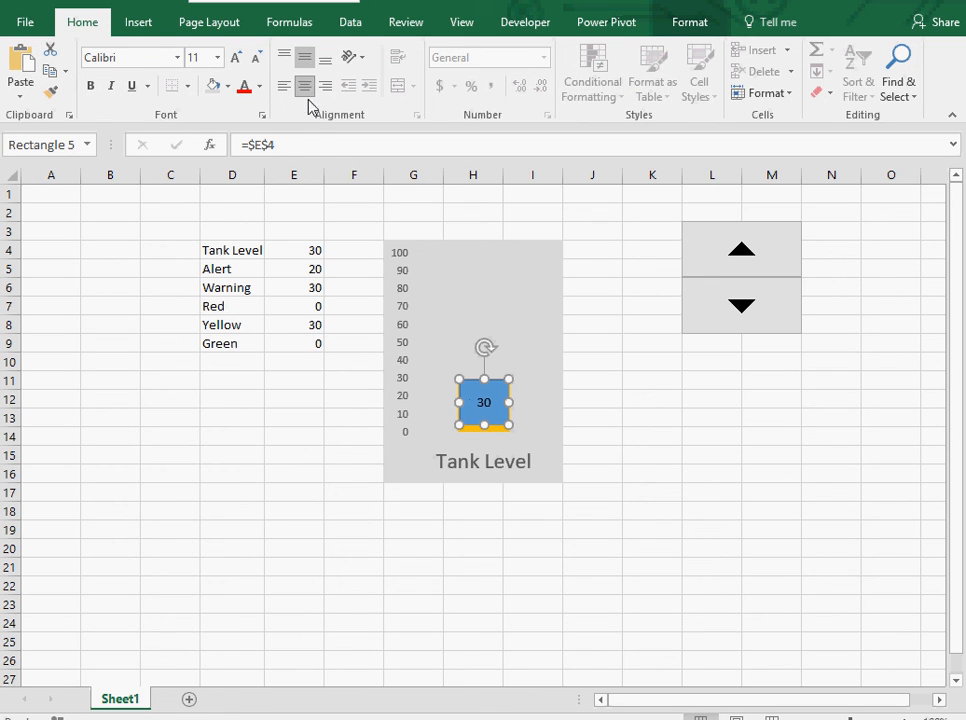
{"action": "left_click", "coordinate": [217, 58]}
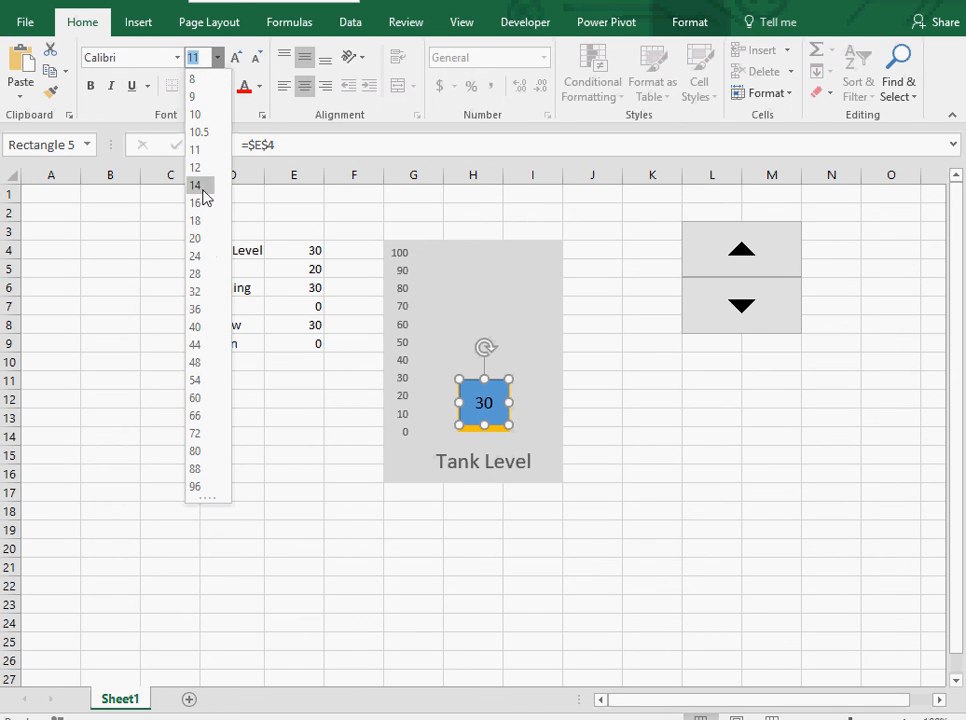
{"action": "left_click", "coordinate": [200, 220]}
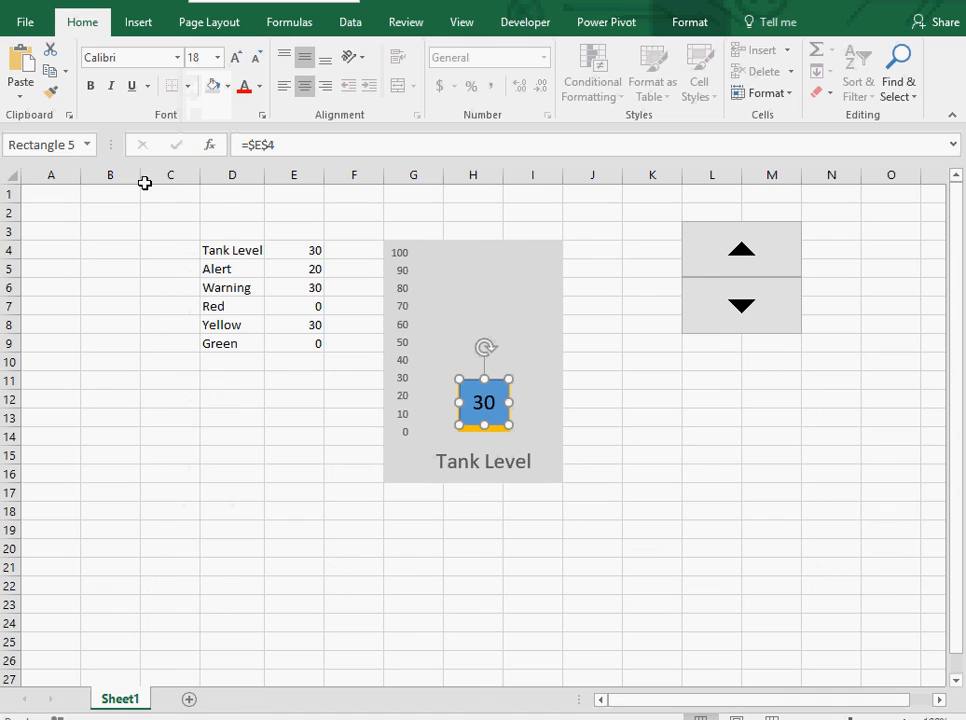
{"action": "left_click", "coordinate": [91, 86]}
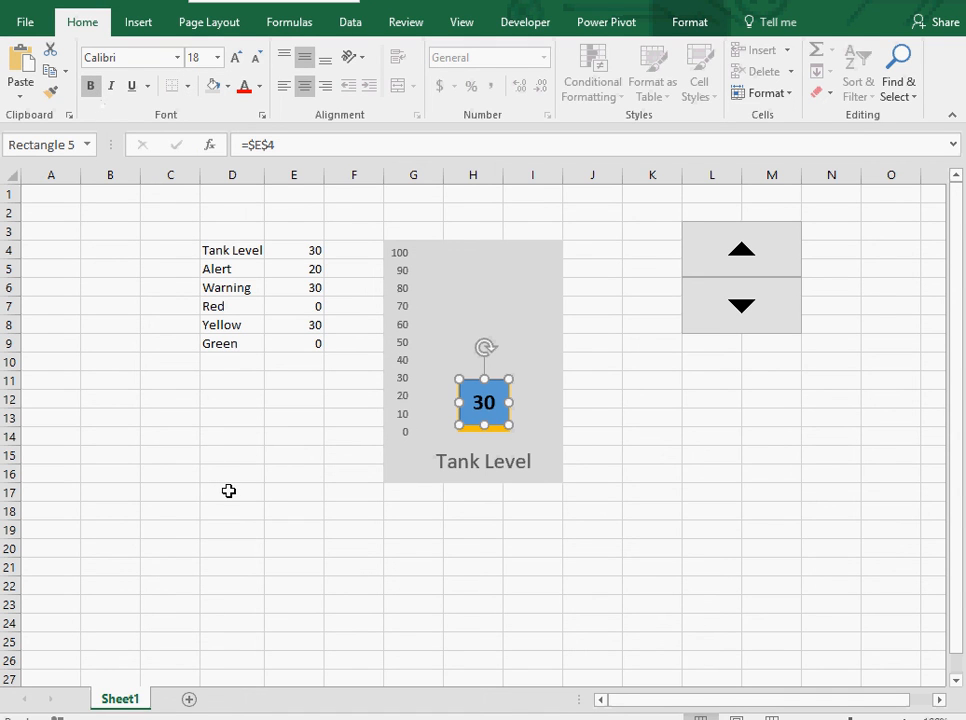
Set the rectangle to no fill in the Format Shape pane, then close the pane.
{"action": "key", "text": "ctrl+1"}
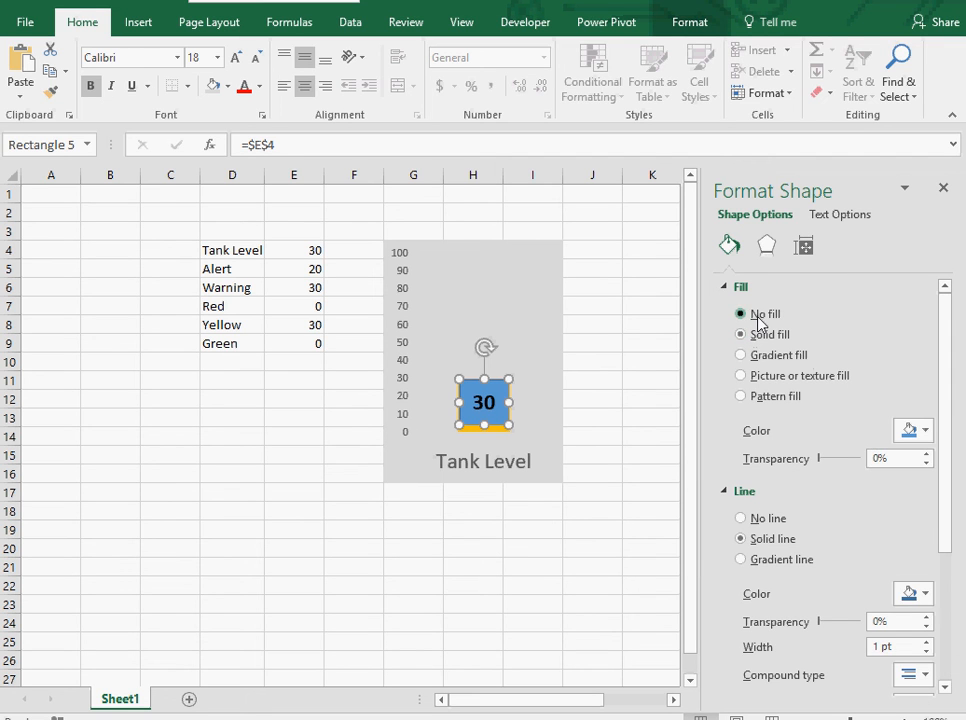
{"action": "left_click", "coordinate": [757, 316]}
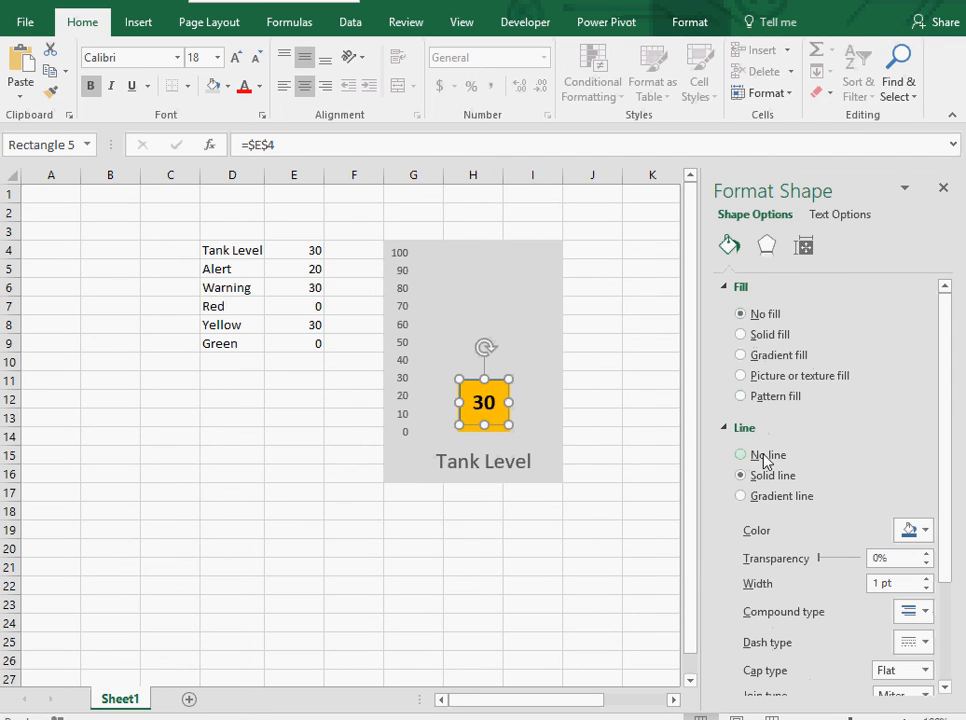
{"action": "left_click", "coordinate": [610, 510]}
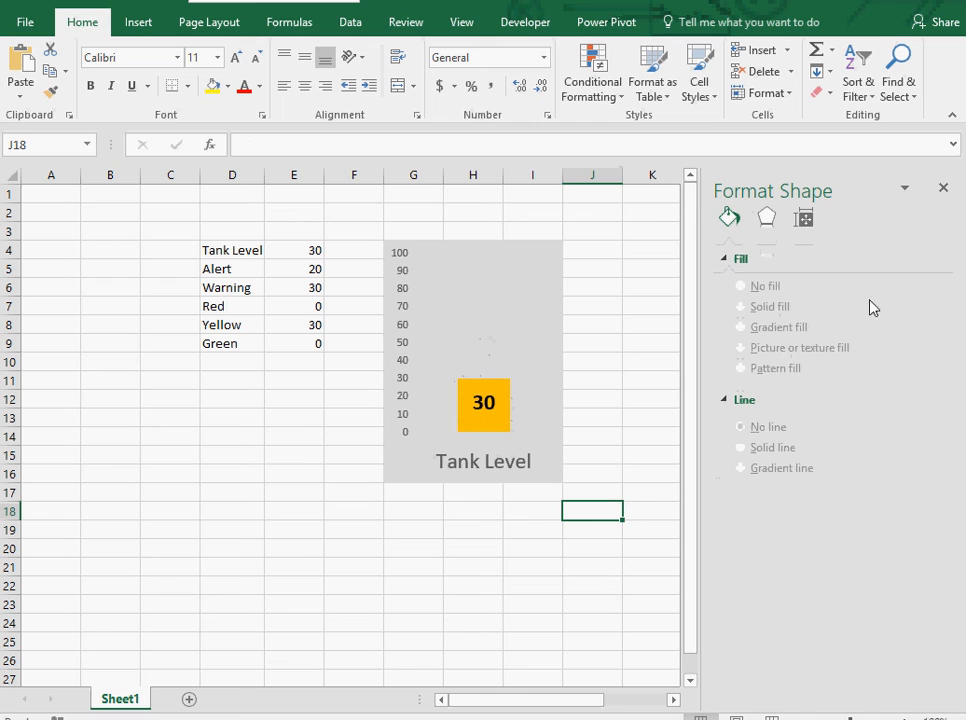
{"action": "left_click", "coordinate": [943, 189]}
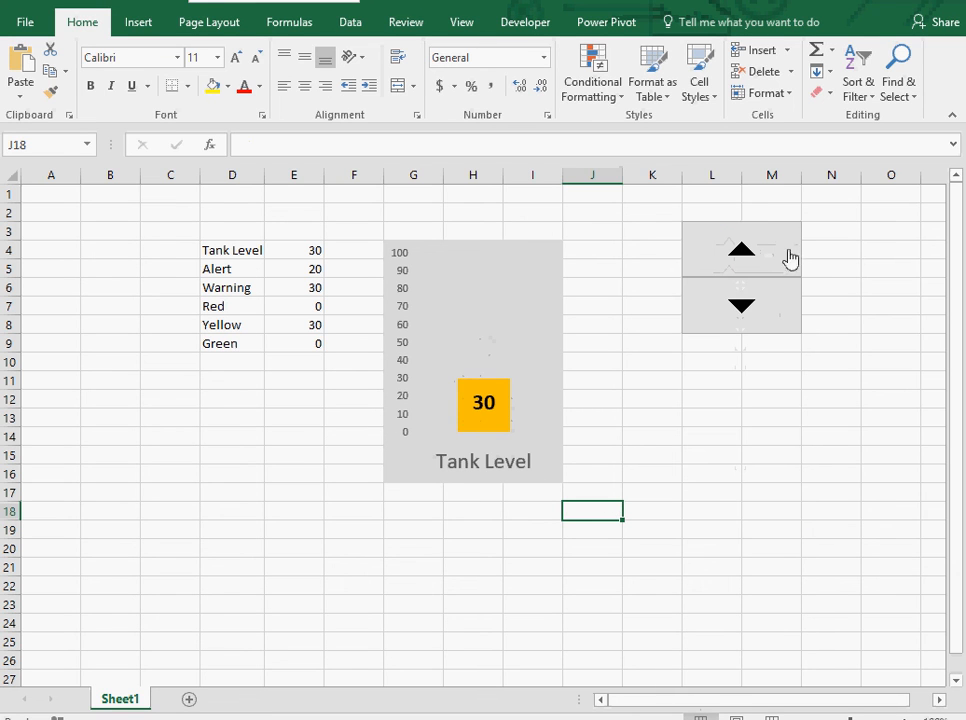
Enter 50 as the tank level in E4.
{"action": "left_click", "coordinate": [316, 252]}
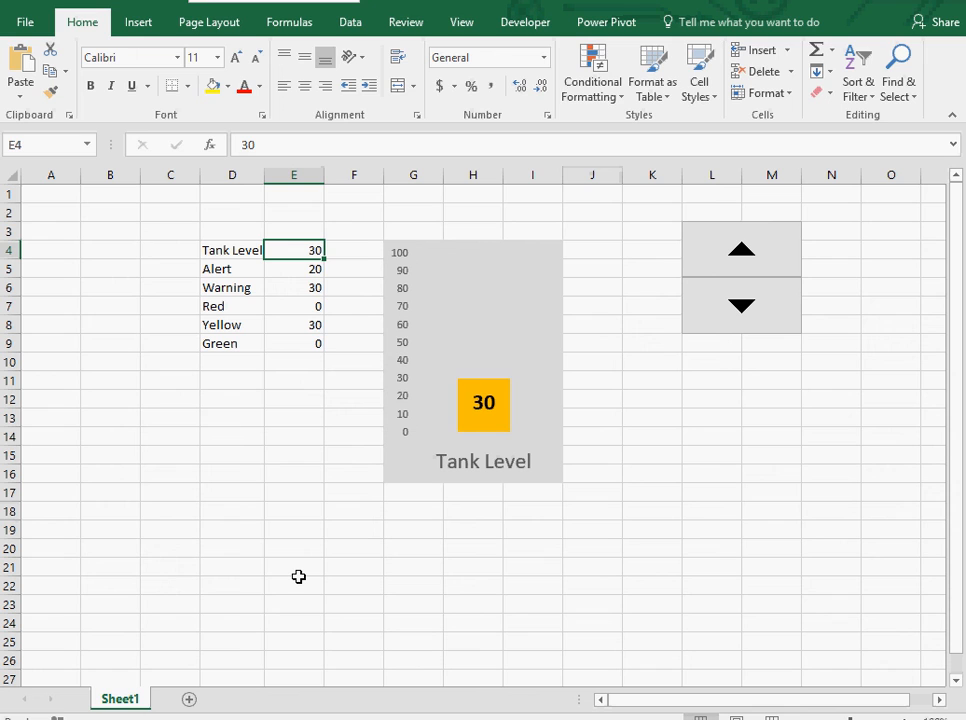
{"action": "type", "text": "50"}
{"action": "key", "text": "Return"}
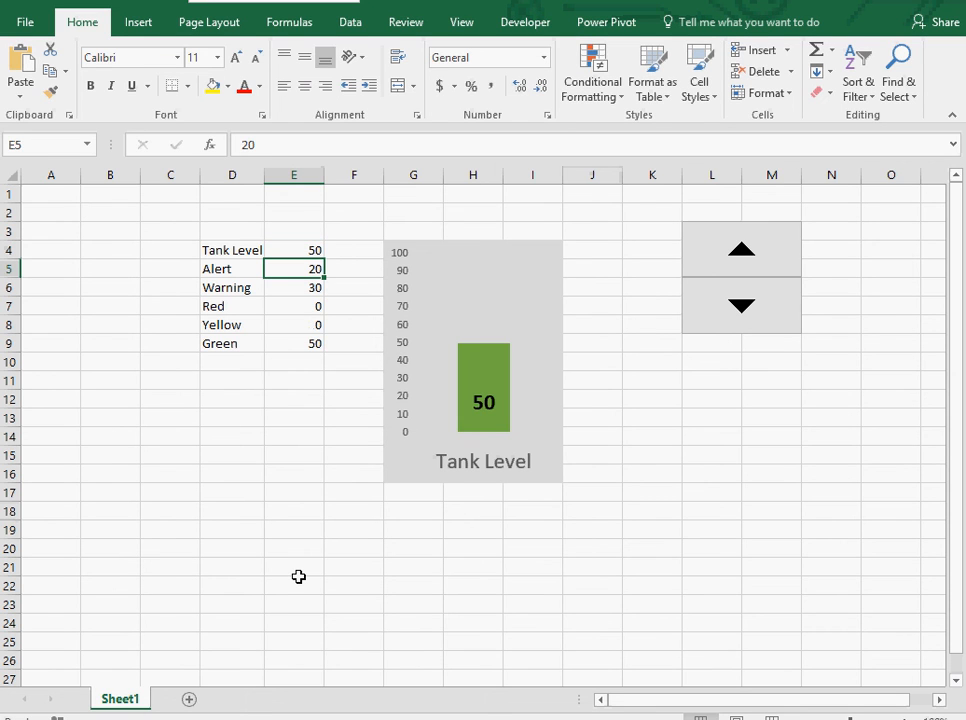
Decrease the tank level step by step to 18 with the spin button to test the gauge's color segments.
{"action": "left_click", "coordinate": [750, 309]}
{"action": "left_click", "coordinate": [750, 309]}
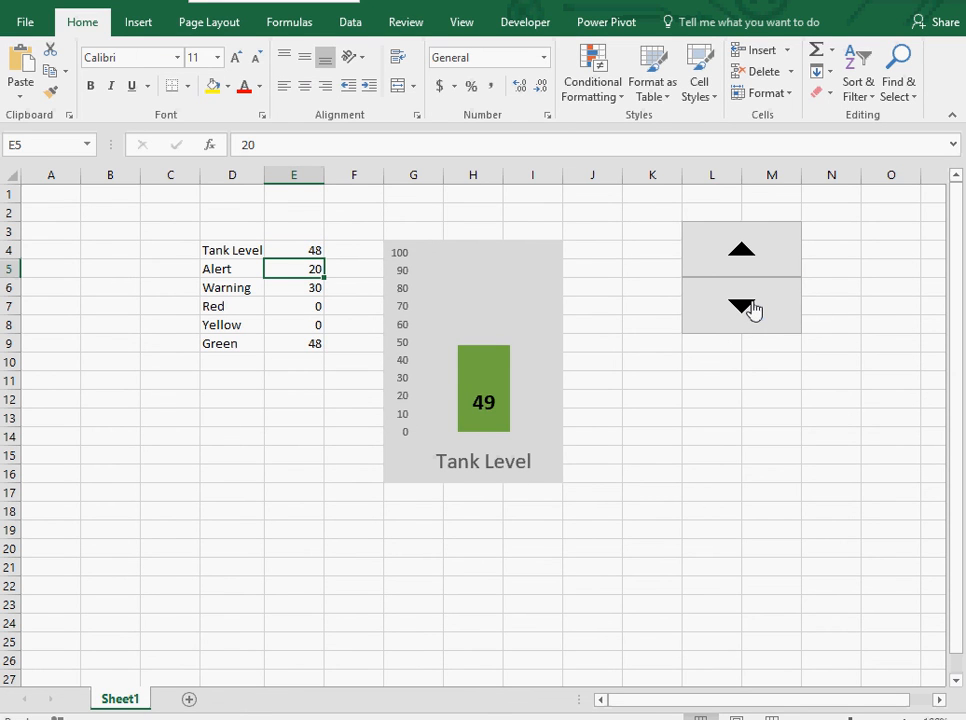
{"action": "left_click", "coordinate": [753, 310]}
{"action": "left_click", "coordinate": [752, 311]}
{"action": "left_click", "coordinate": [752, 311]}
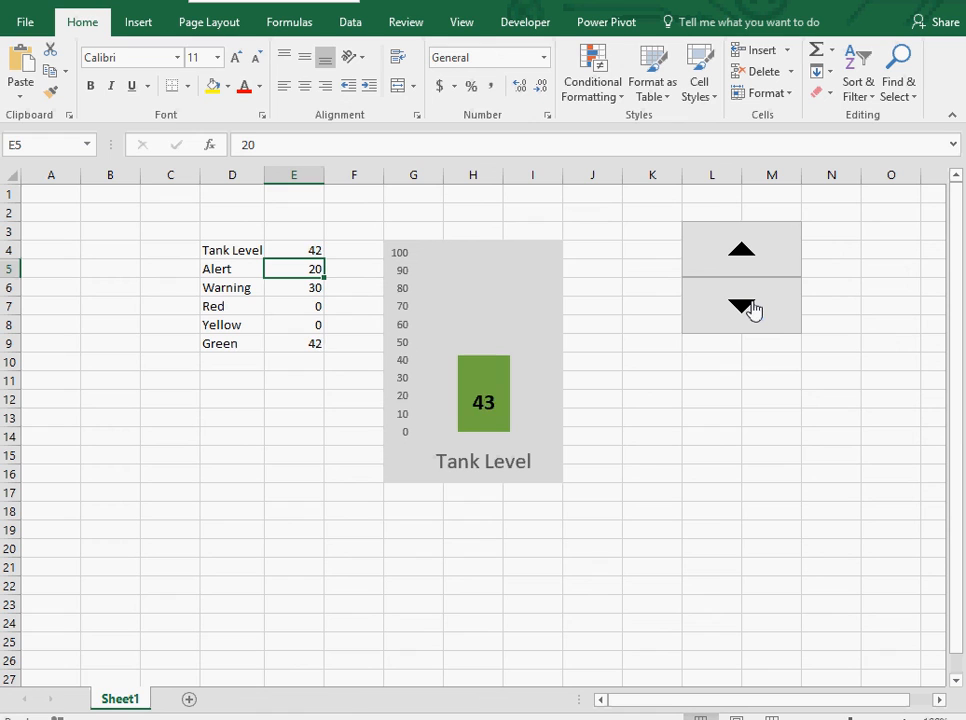
{"action": "left_click", "coordinate": [752, 311]}
{"action": "left_click", "coordinate": [752, 311]}
{"action": "left_click", "coordinate": [752, 311]}
{"action": "left_click", "coordinate": [751, 312]}
{"action": "left_click", "coordinate": [752, 311]}
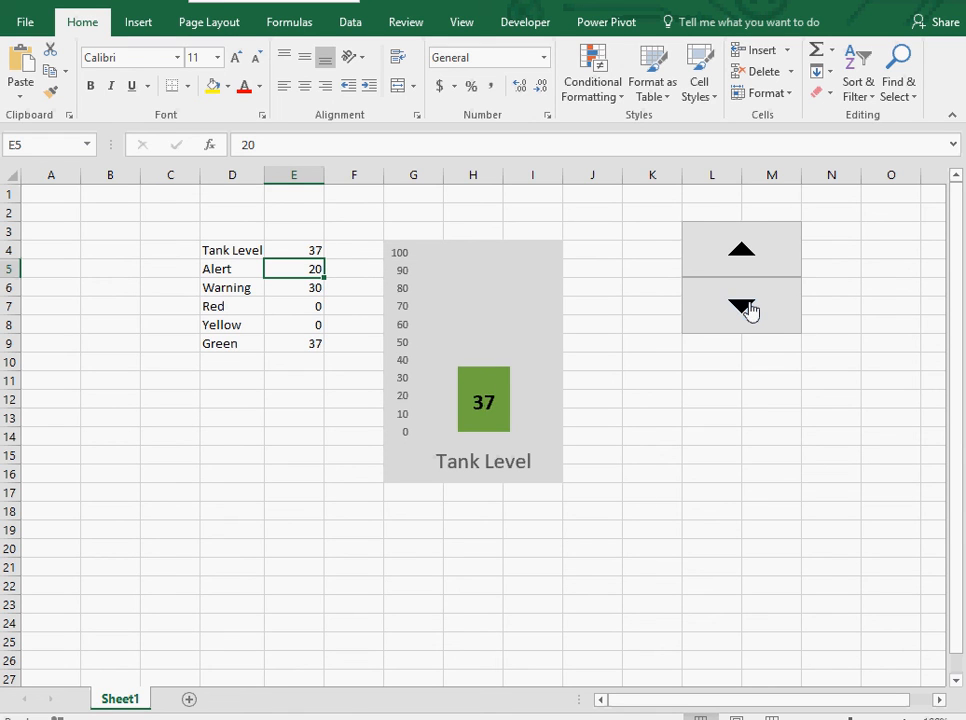
{"action": "left_click", "coordinate": [752, 311]}
{"action": "left_click", "coordinate": [752, 311]}
{"action": "left_click", "coordinate": [752, 311]}
{"action": "left_click", "coordinate": [752, 311]}
{"action": "left_click", "coordinate": [752, 311]}
{"action": "left_click", "coordinate": [752, 311]}
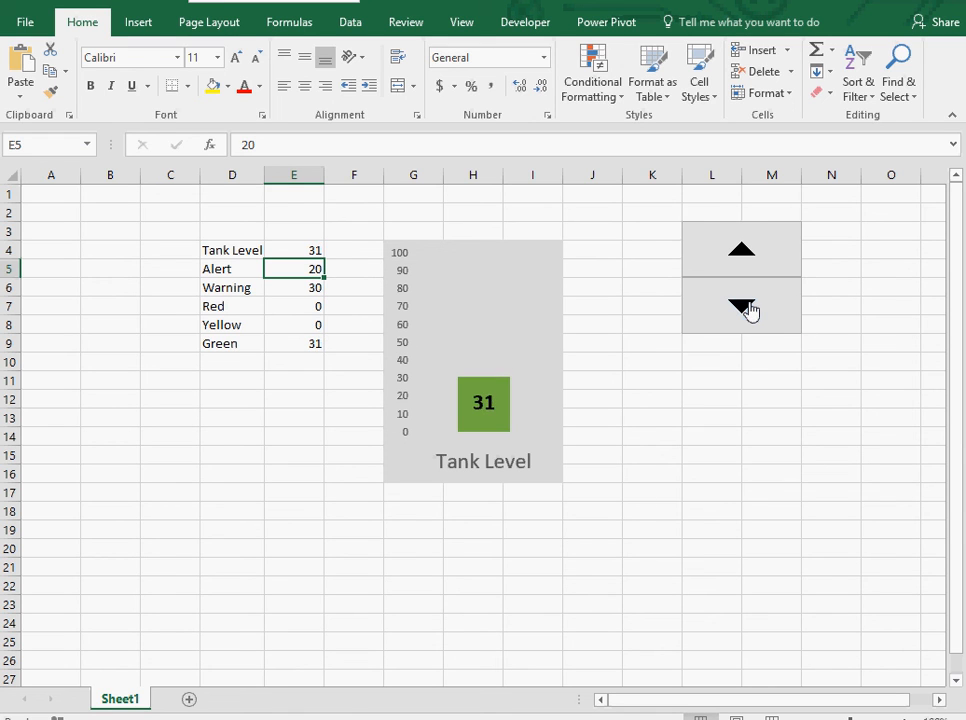
{"action": "left_click", "coordinate": [752, 311]}
{"action": "left_click", "coordinate": [752, 311]}
{"action": "left_click", "coordinate": [752, 311]}
{"action": "left_click", "coordinate": [752, 311]}
{"action": "left_click", "coordinate": [752, 311]}
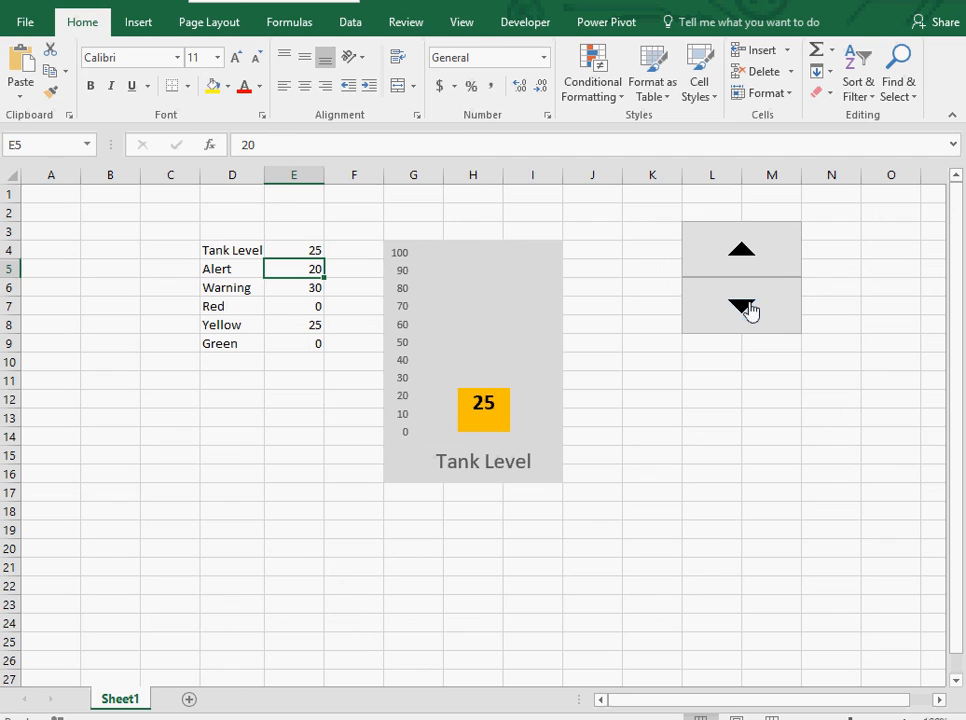
{"action": "left_click", "coordinate": [752, 311]}
{"action": "left_click", "coordinate": [752, 311]}
{"action": "left_click", "coordinate": [752, 311]}
{"action": "left_click", "coordinate": [752, 311]}
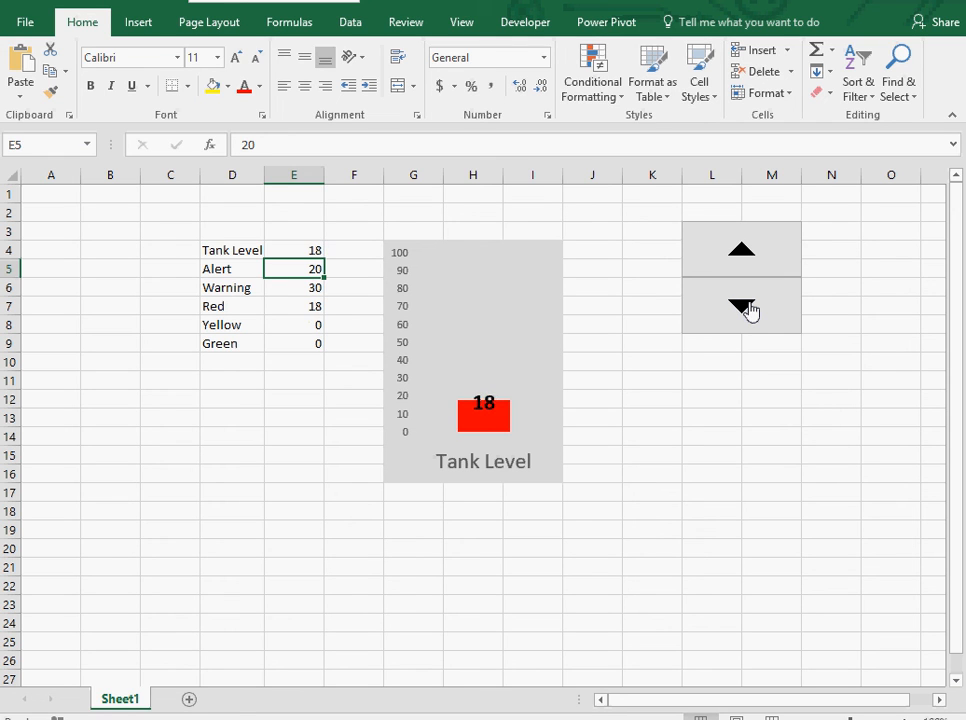